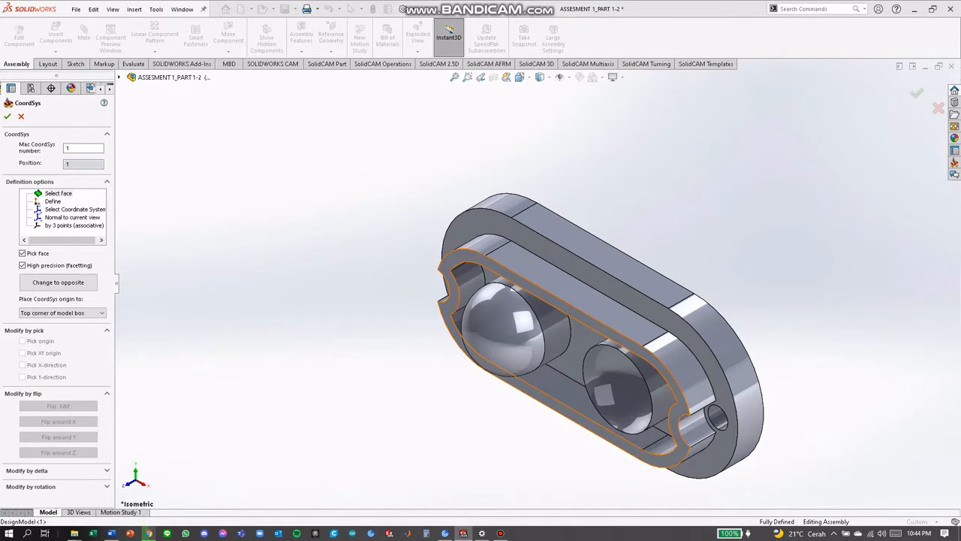
Define machine coordinate system 1 from the raised rim's front face, with its origin at the top corner of the model box
click(567, 307)
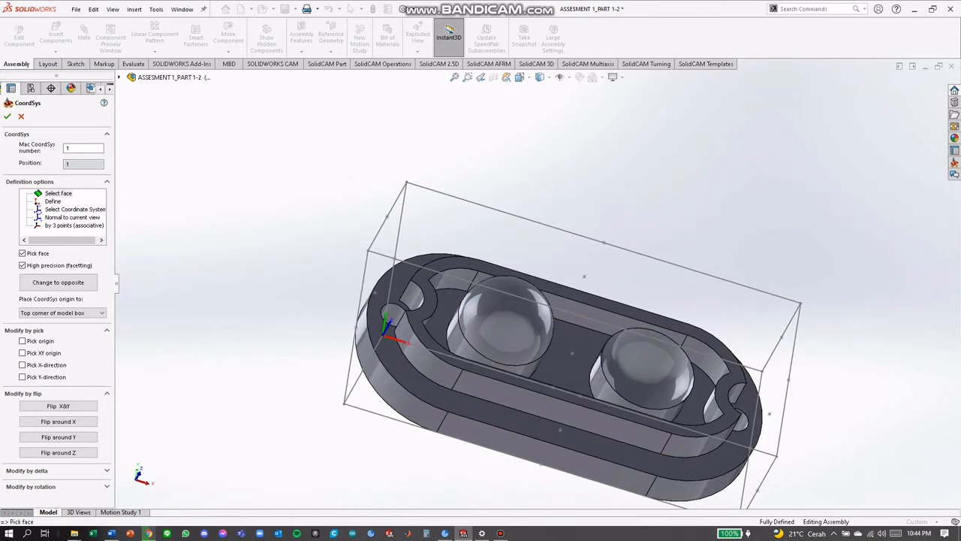
click(8, 116)
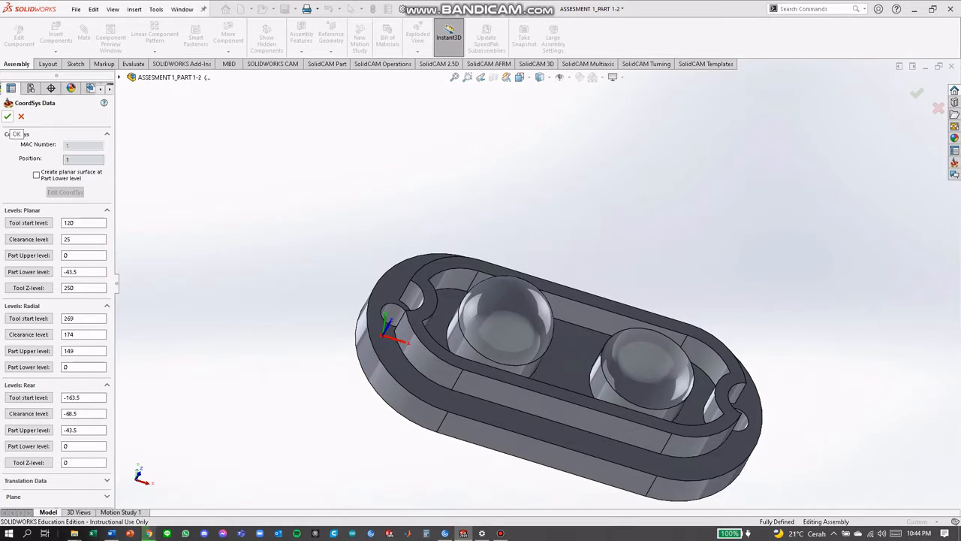
click(8, 116)
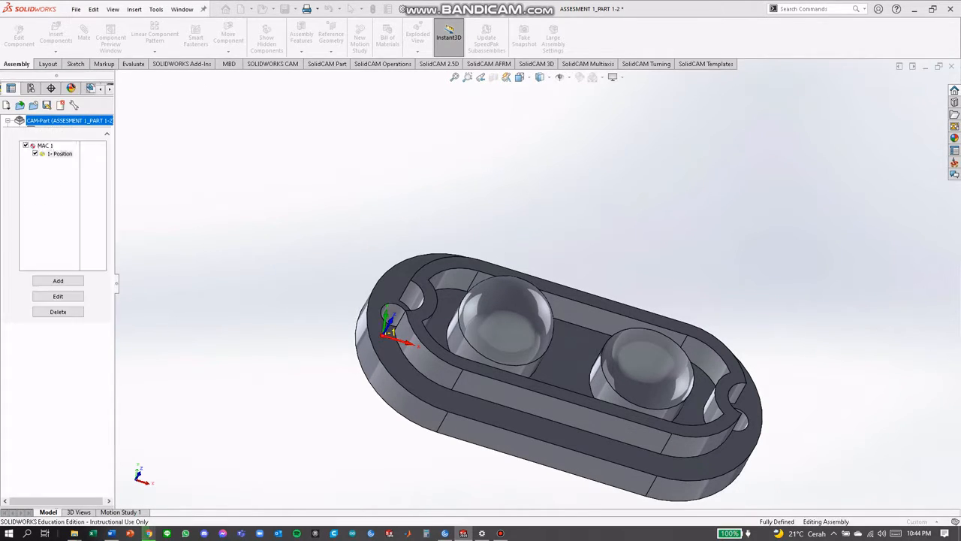
click(7, 117)
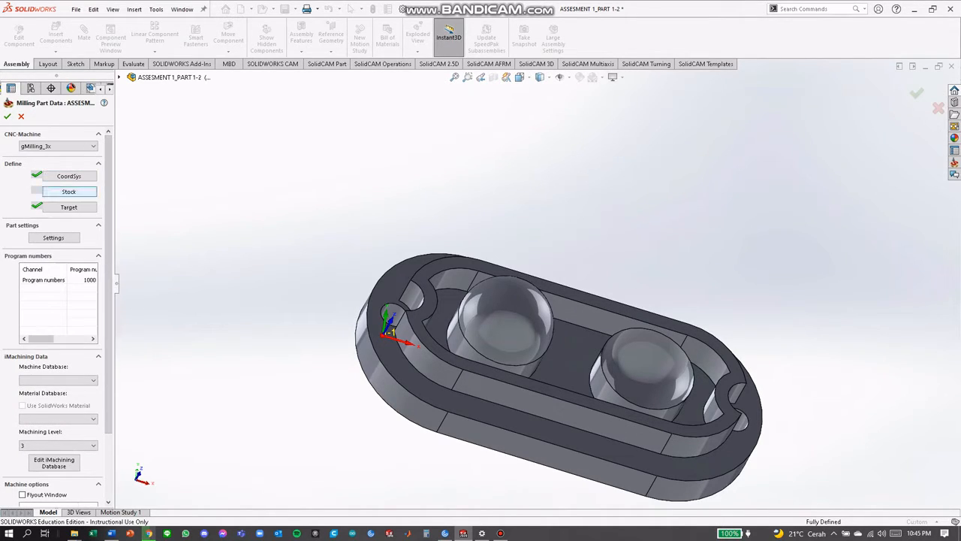
Define the stock as a box relative to the model solid and accept the milling part data
click(69, 191)
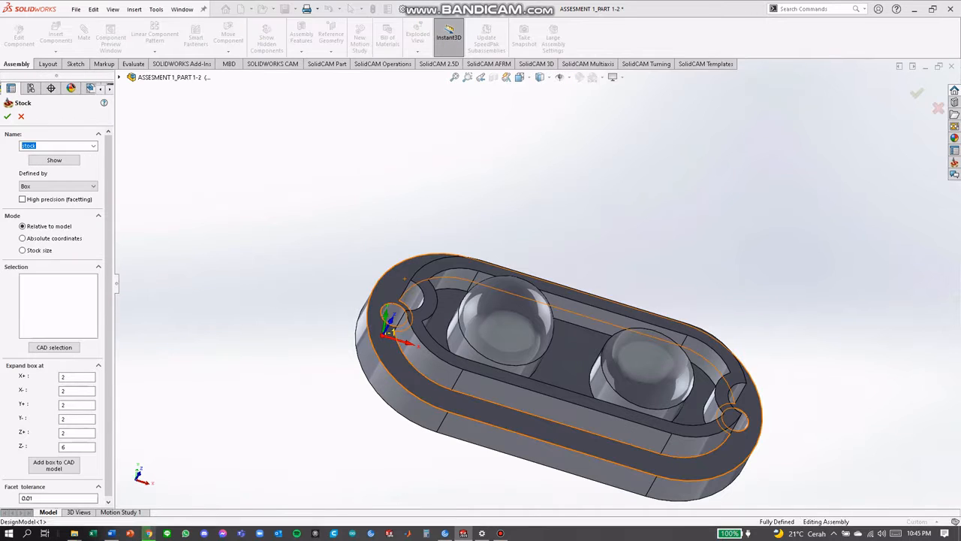
click(405, 278)
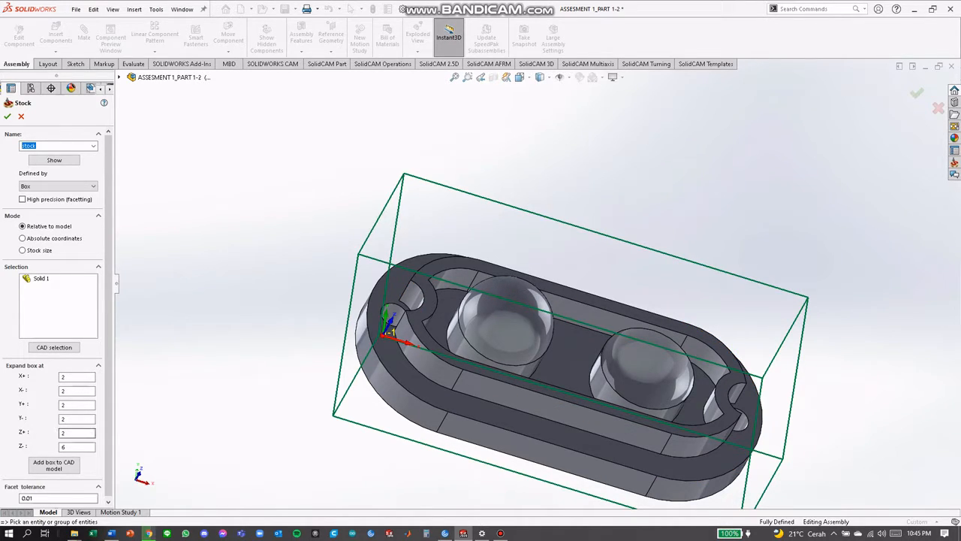
click(73, 447)
click(7, 116)
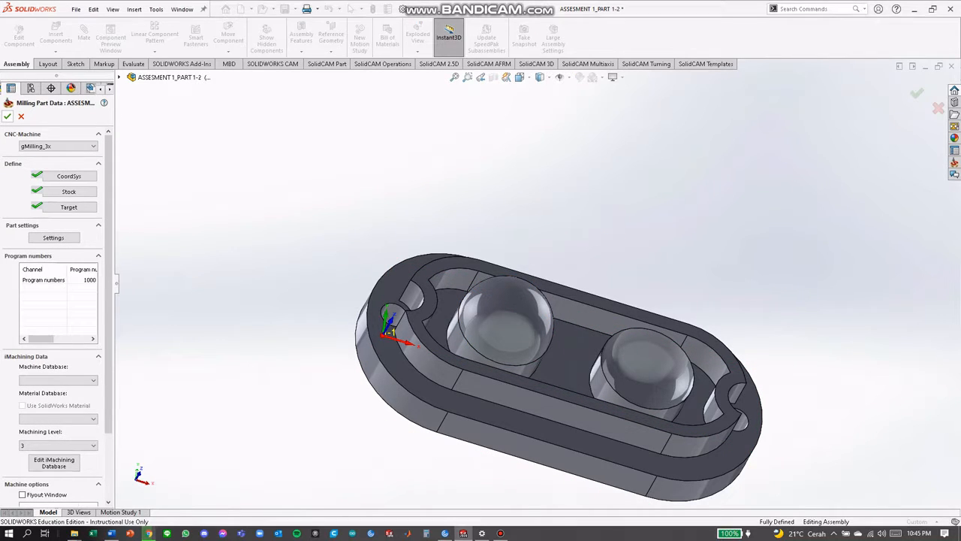
click(8, 116)
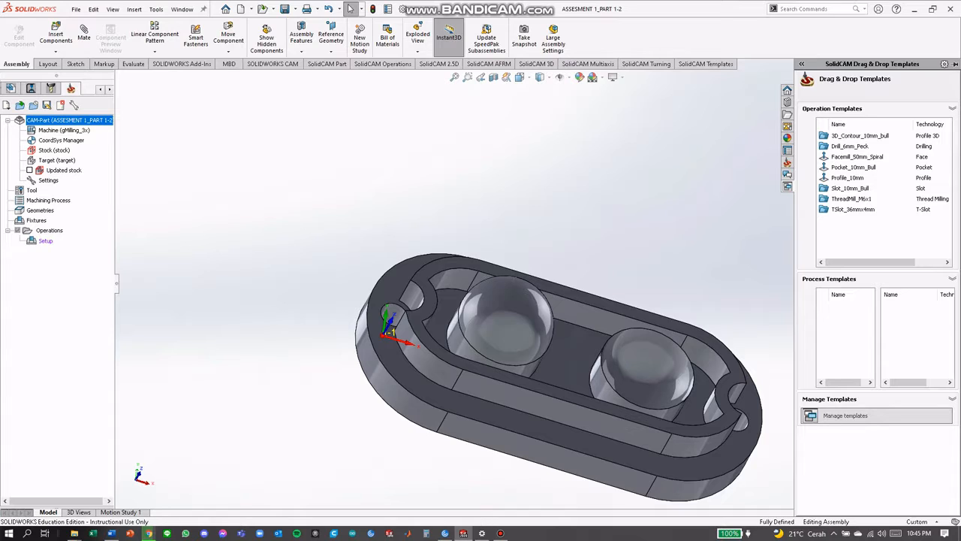
Add an end mill with a 10 mm diameter to the part tool table
right_click(32, 190)
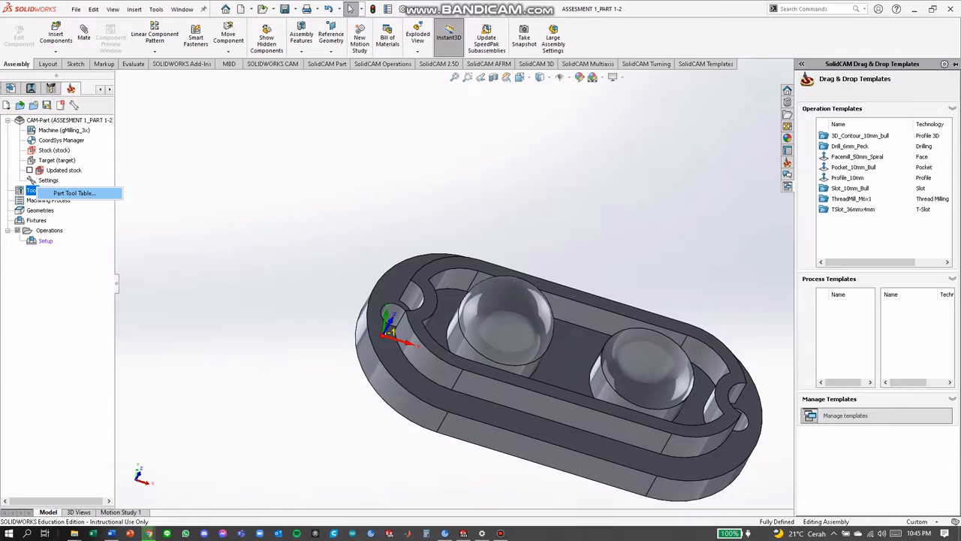
click(74, 193)
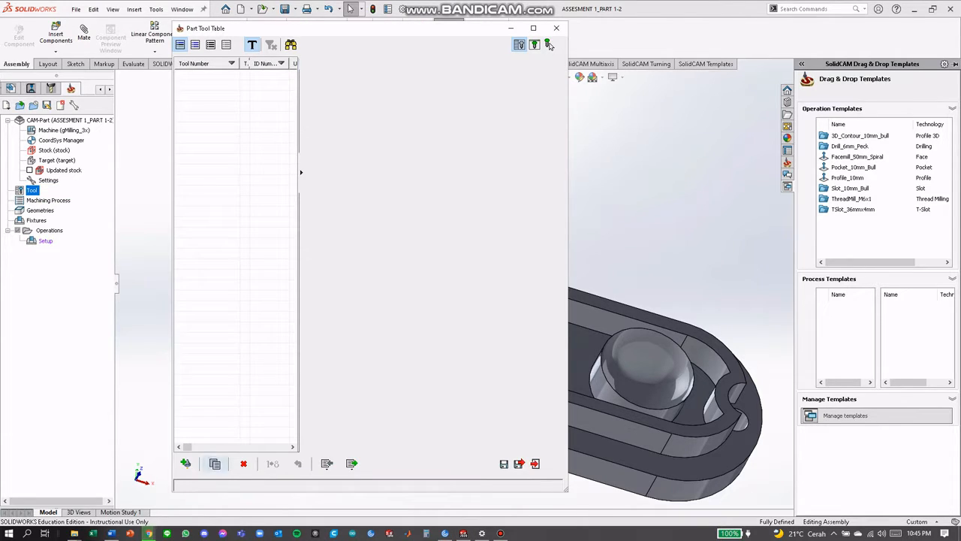
click(186, 463)
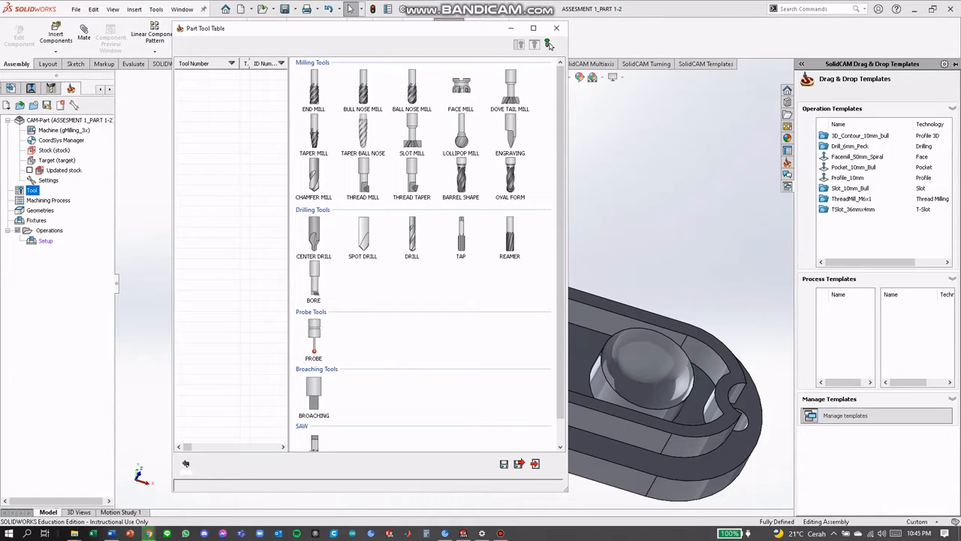
click(314, 90)
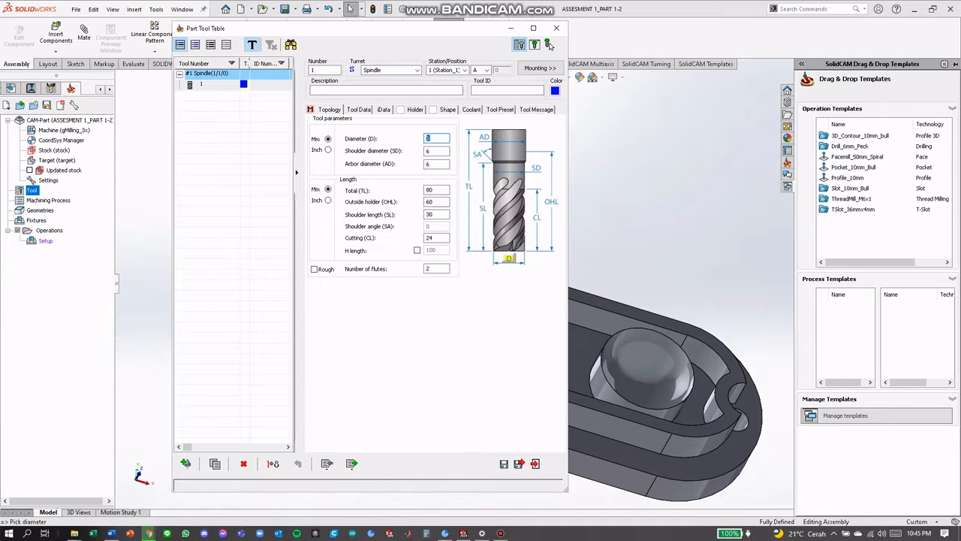
text(10)
key(Tab)
Add a second end mill with a 1.5 mm diameter and save the tool table
click(549, 45)
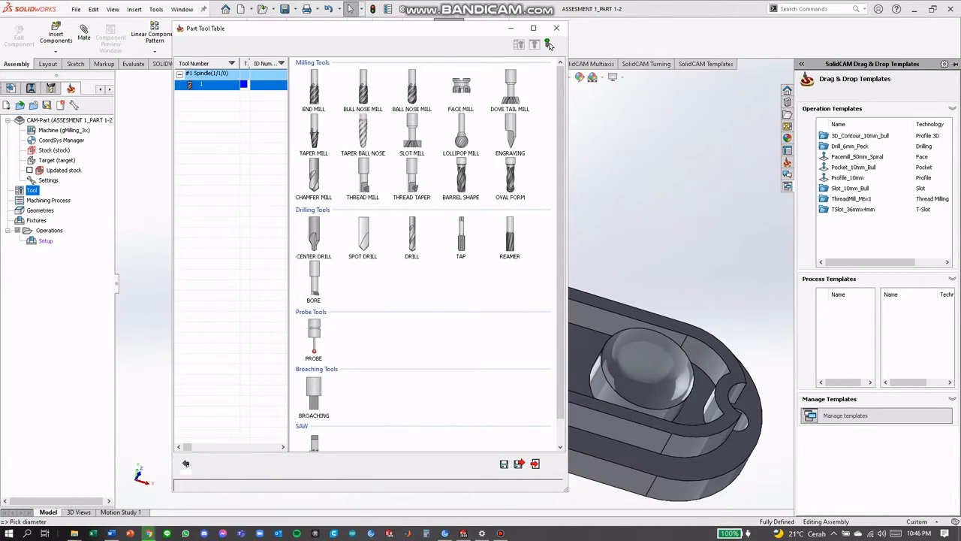
click(314, 90)
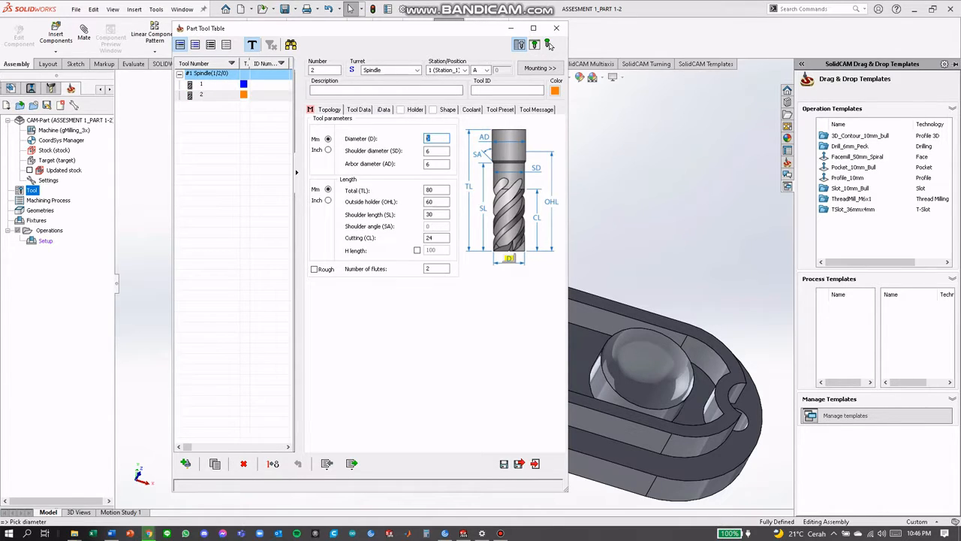
text(1.5)
key(Tab)
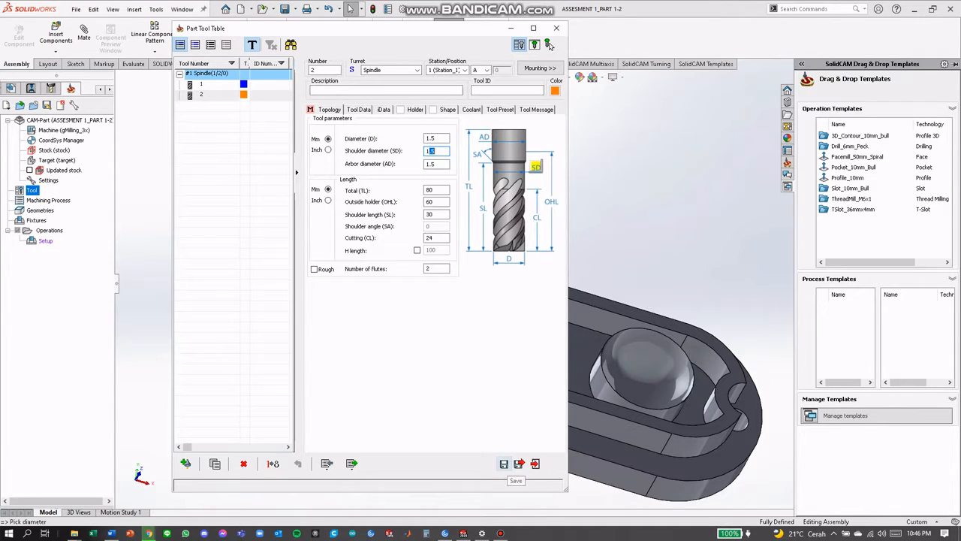
click(504, 463)
Add a ball nose mill with a 10 mm diameter as the third tool, then save and close the tool table
click(548, 45)
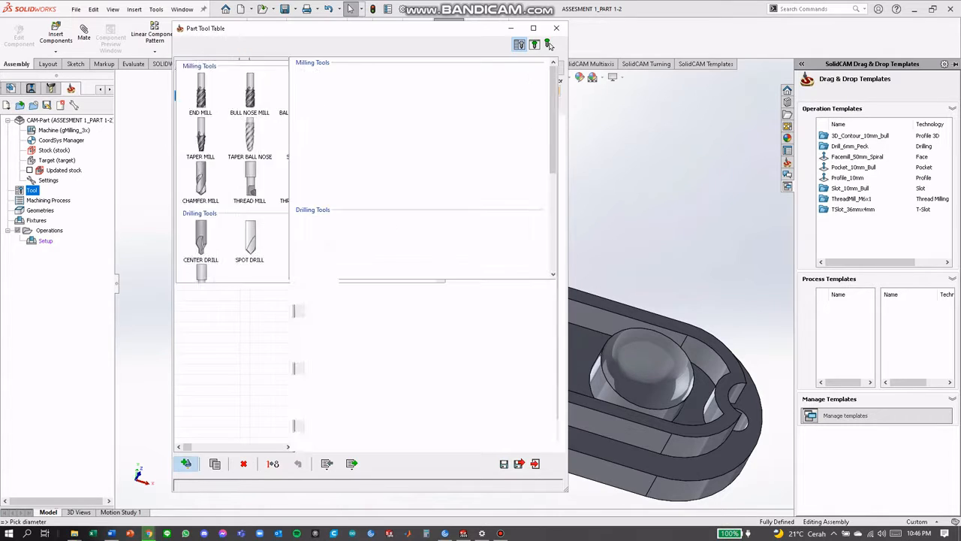
click(413, 90)
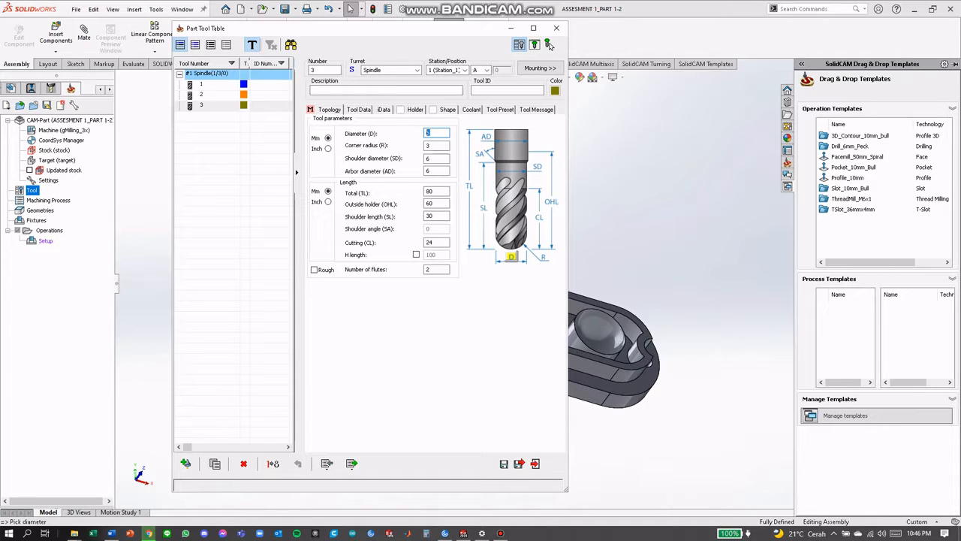
text(10)
key(BackSpace)
key(BackSpace)
text(2)
key(Tab)
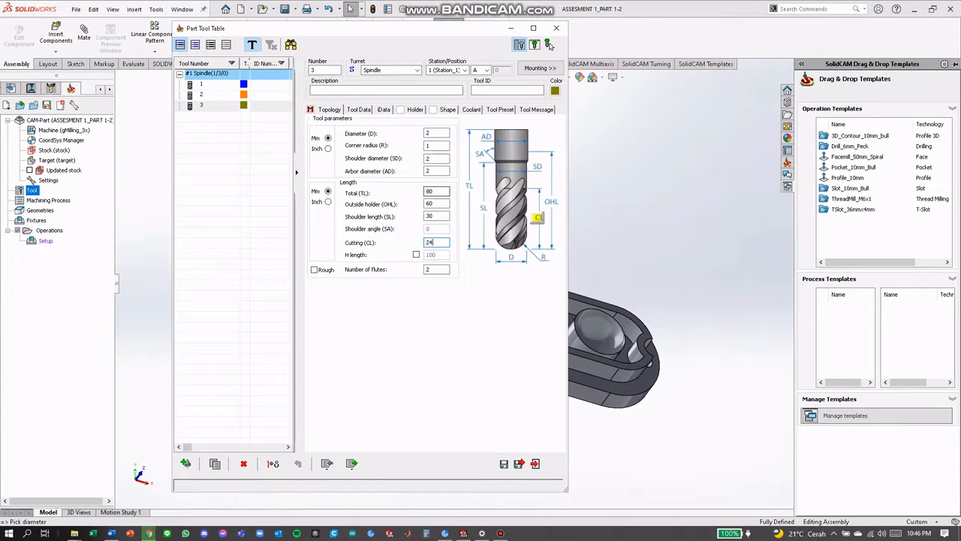
key(shift+Tab)
key(shift+Tab)
key(shift+Tab)
key(shift+Tab)
key(shift+Tab)
key(shift+Tab)
key(shift+Tab)
text(10)
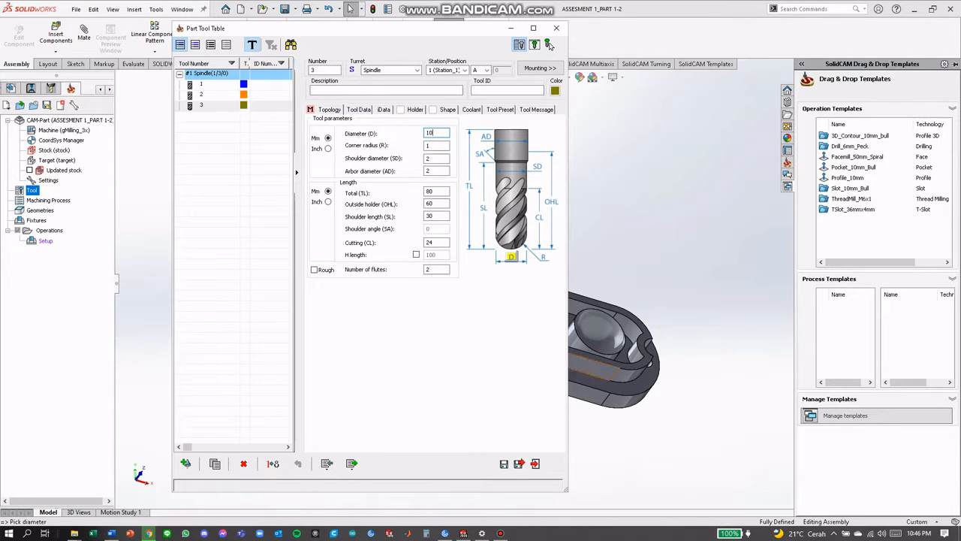
click(435, 192)
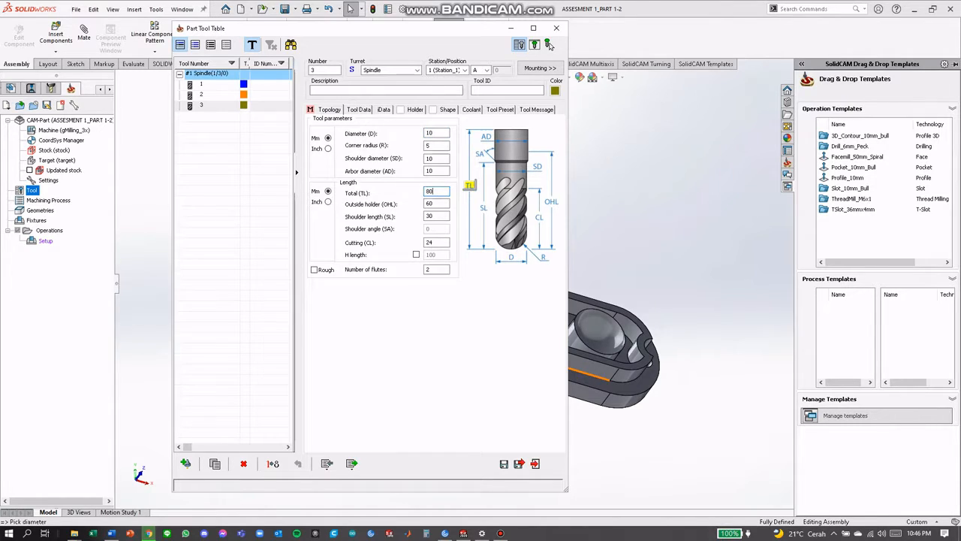
click(519, 463)
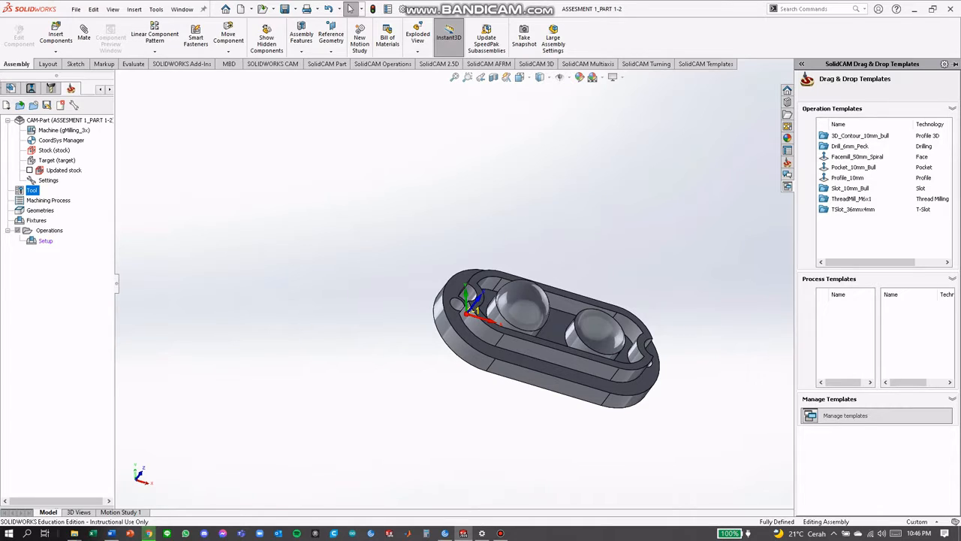
Add a 3D Milling operation to the CAM part
right_click(47, 230)
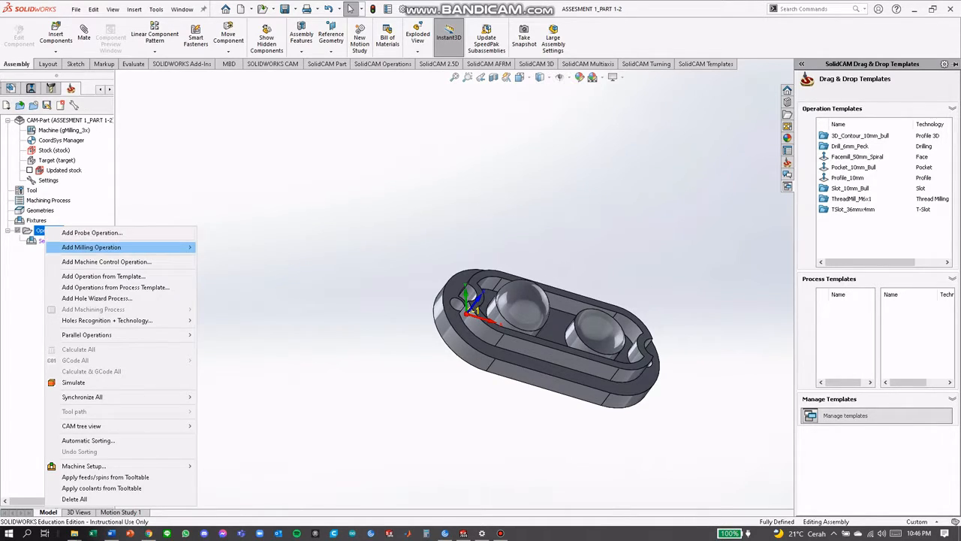
mouse_move(120, 247)
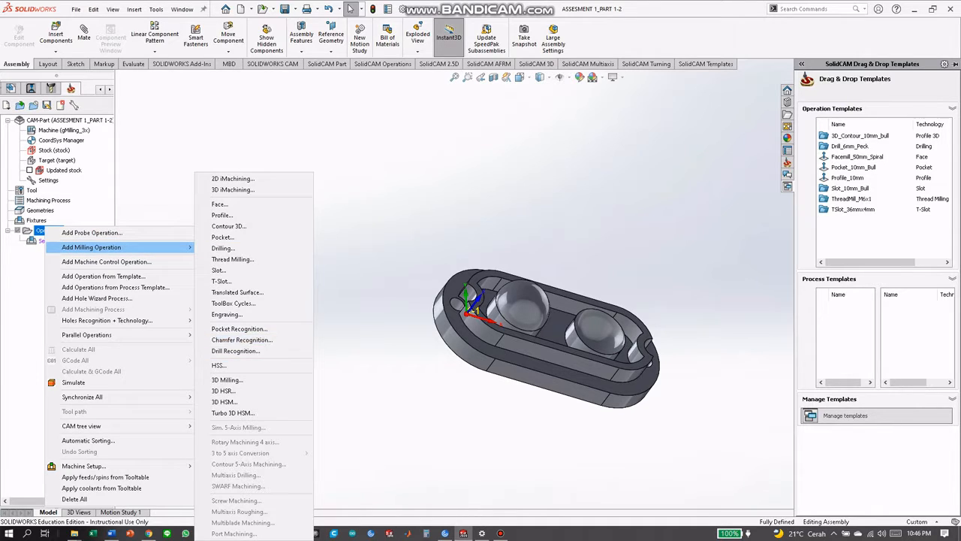
click(228, 380)
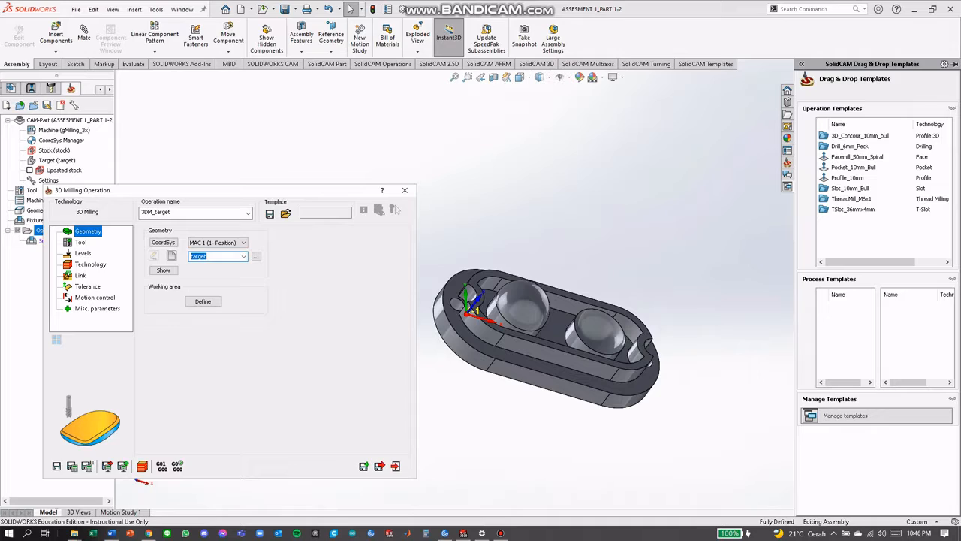
Enable the operation's working area and define its geometry from the outer flange edge and the base circles of both domed bosses
middle_drag(562, 290, 526, 262)
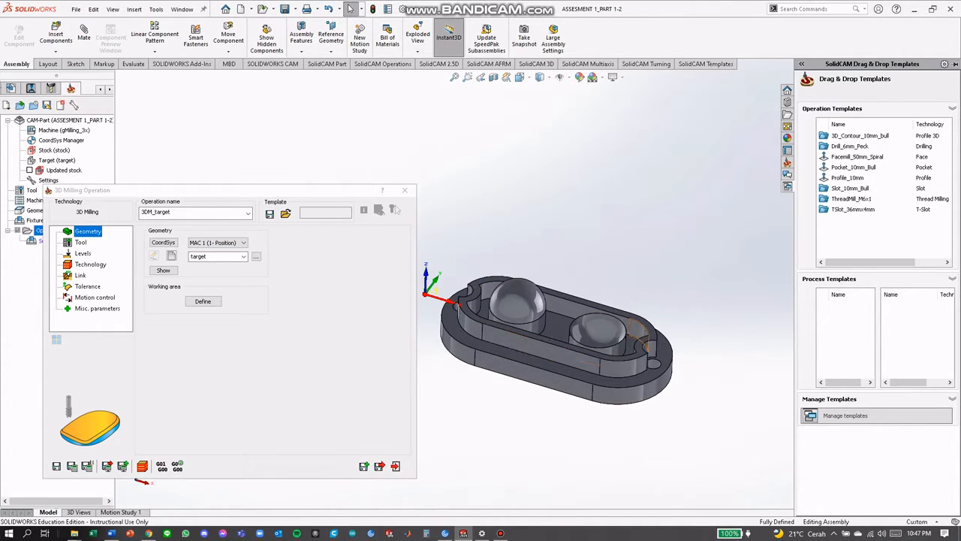
click(203, 302)
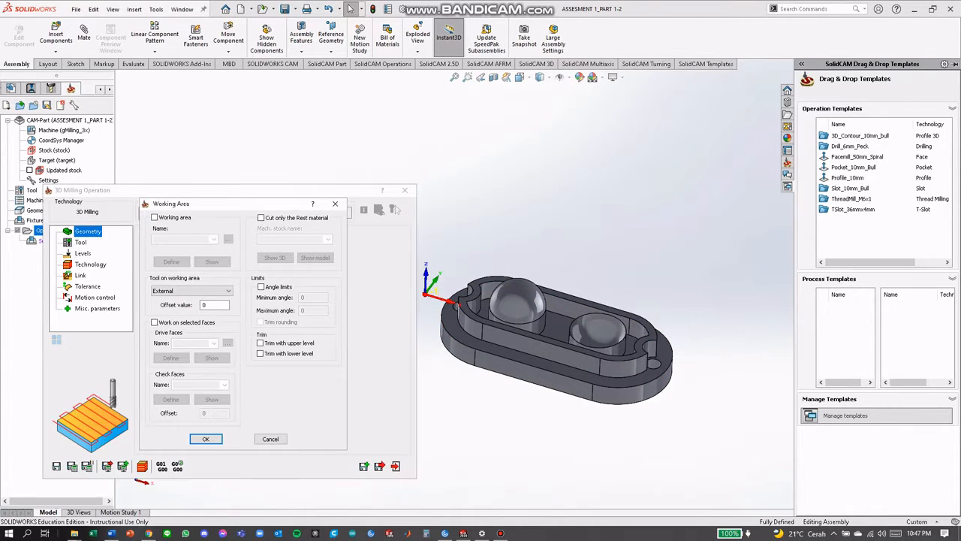
click(155, 217)
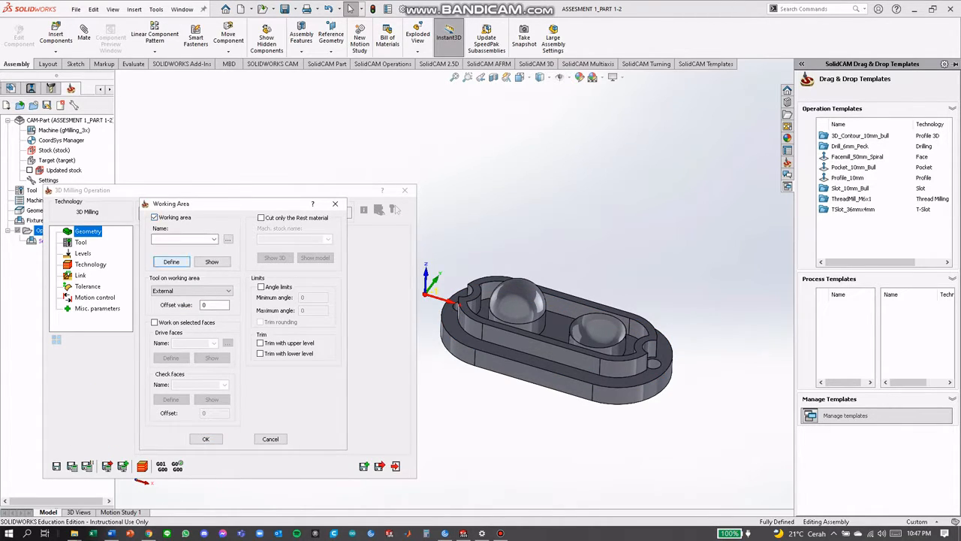
click(171, 262)
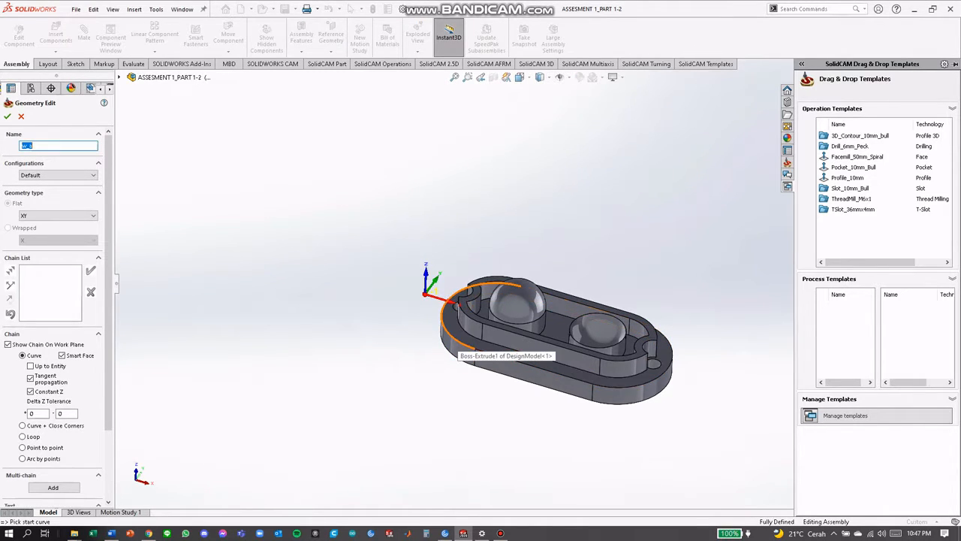
click(456, 347)
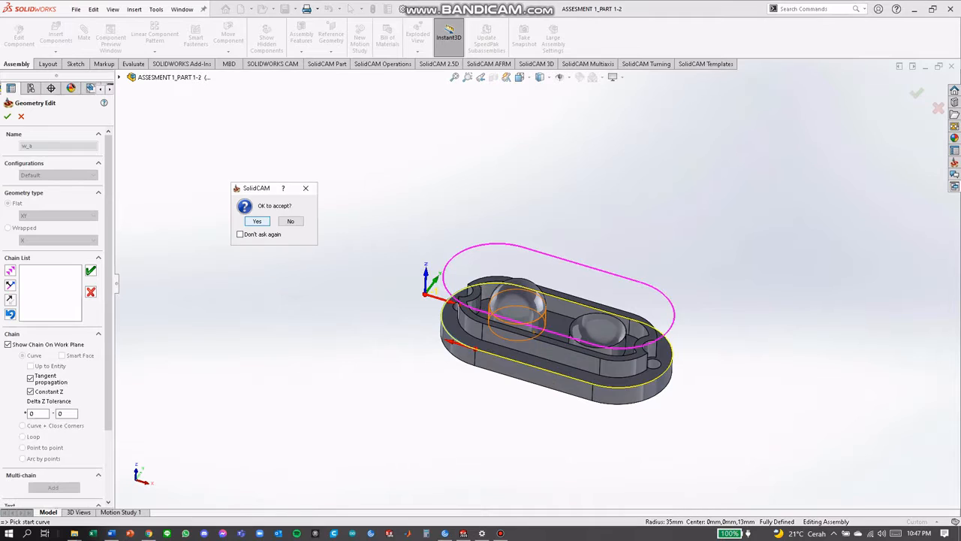
key(Return)
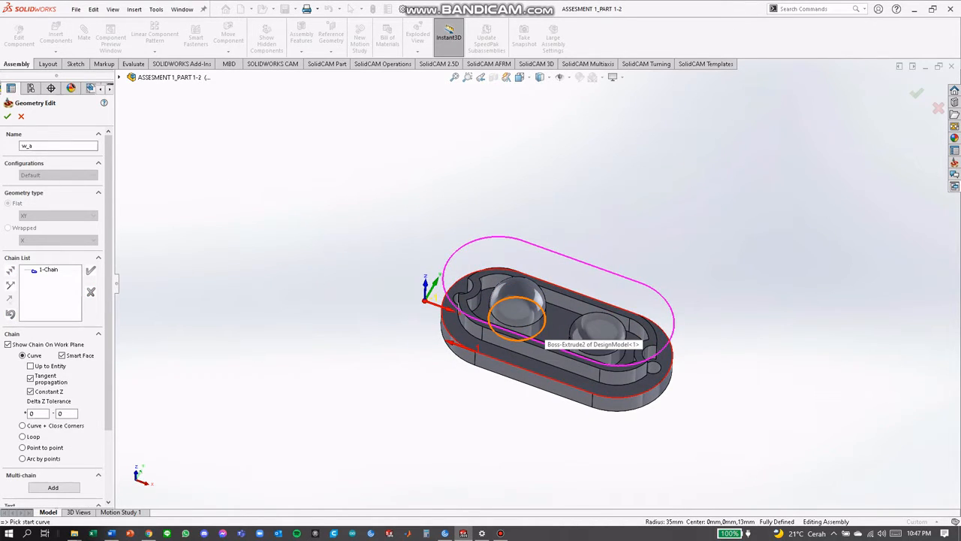
click(538, 332)
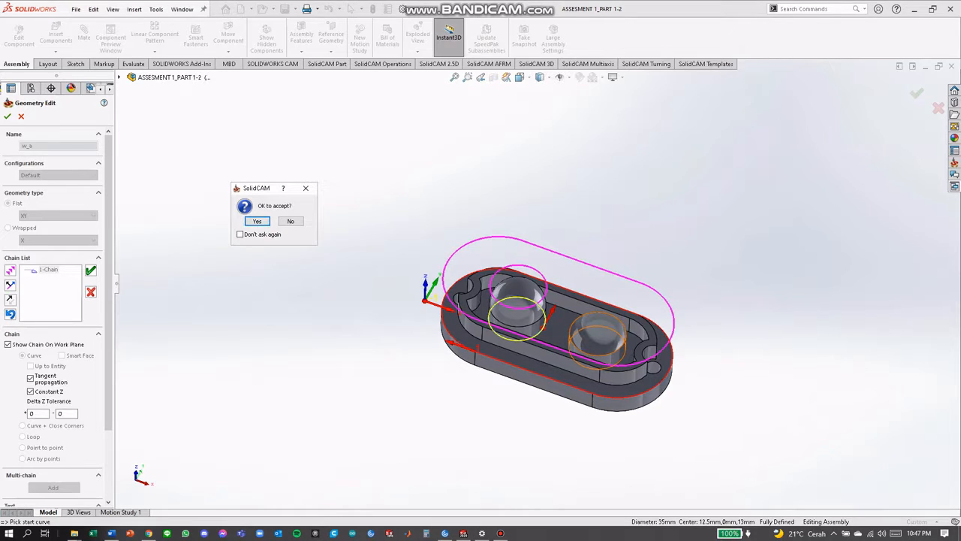
key(Return)
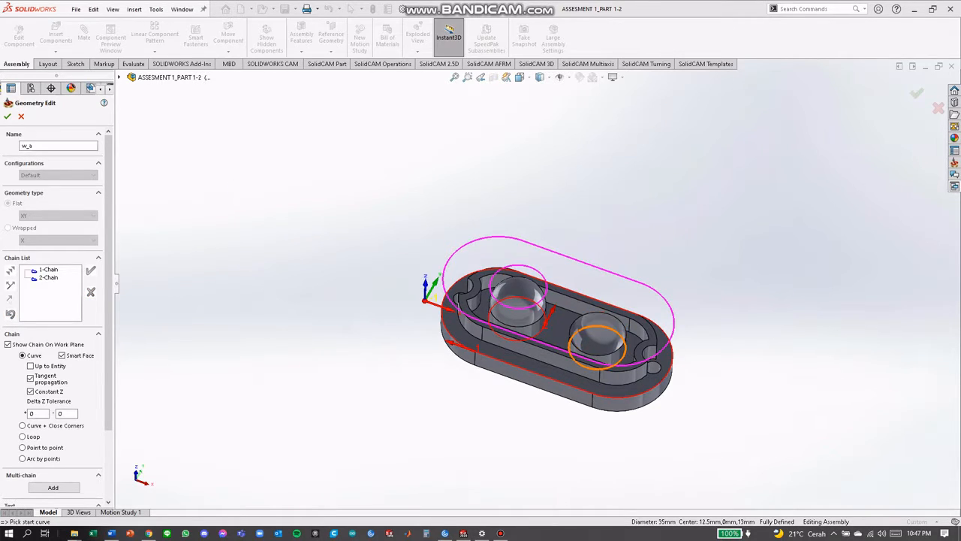
click(619, 361)
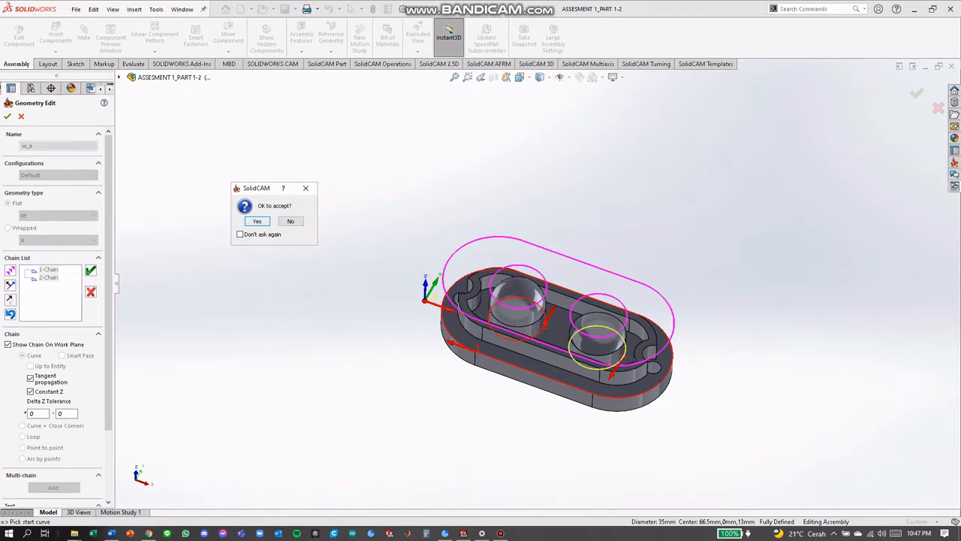
key(Return)
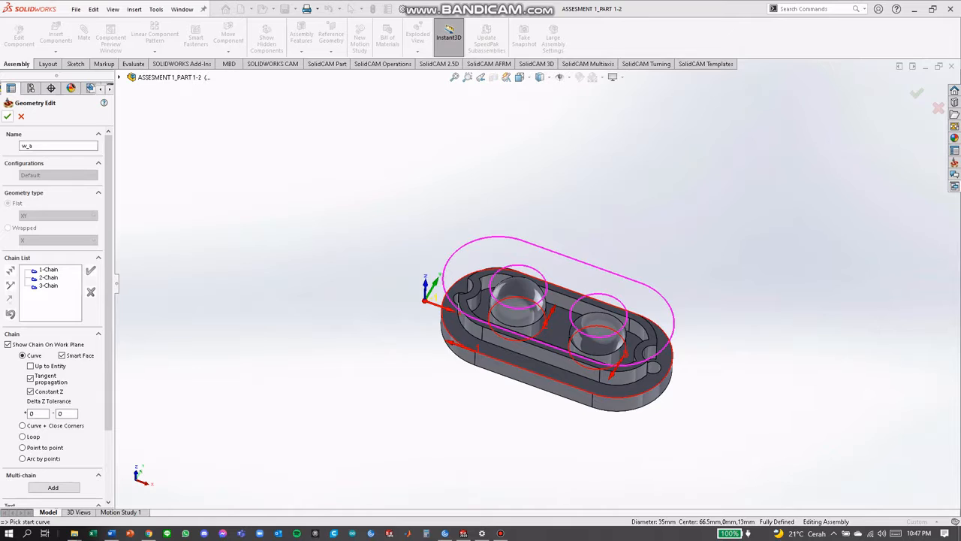
click(7, 116)
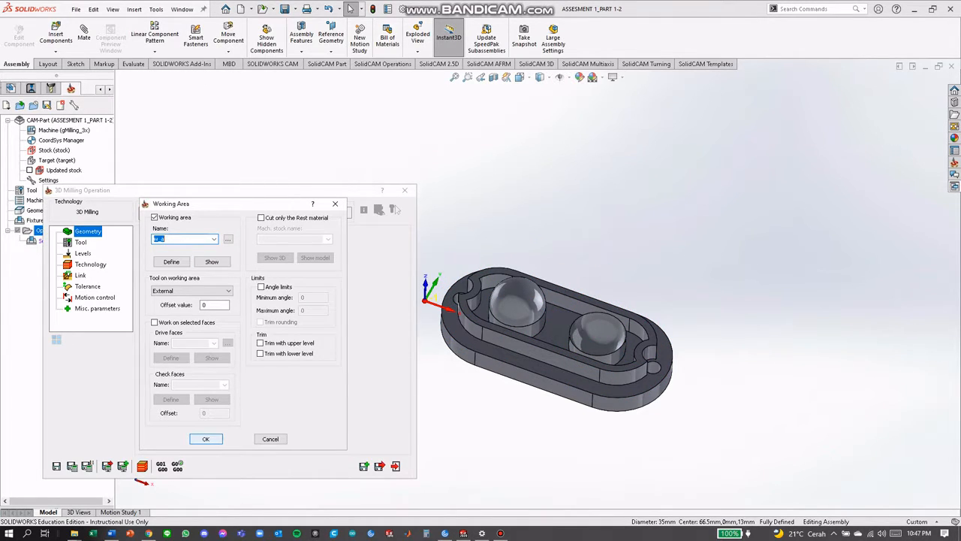
Accept the working area and assign tool 1, the 10 mm end mill, to the 3D milling operation
click(205, 438)
click(80, 242)
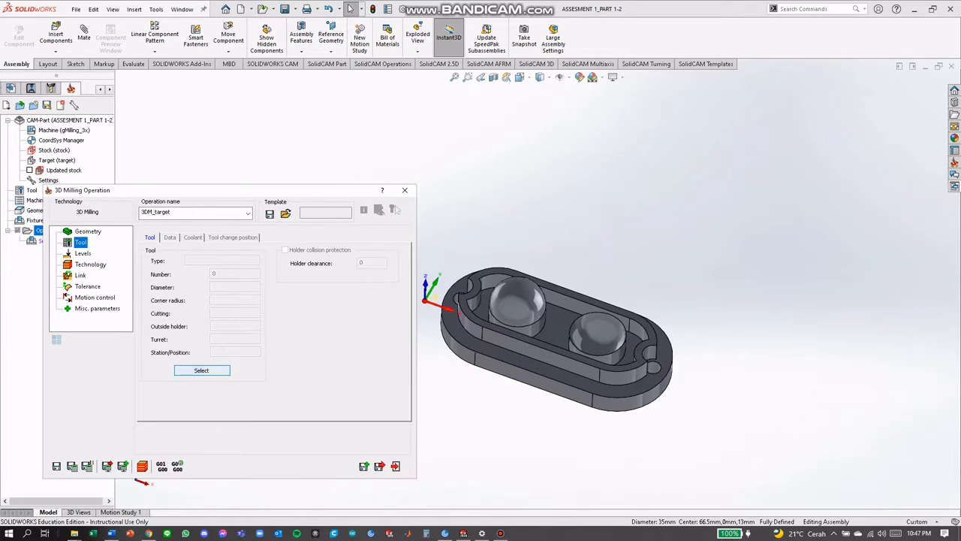
click(202, 370)
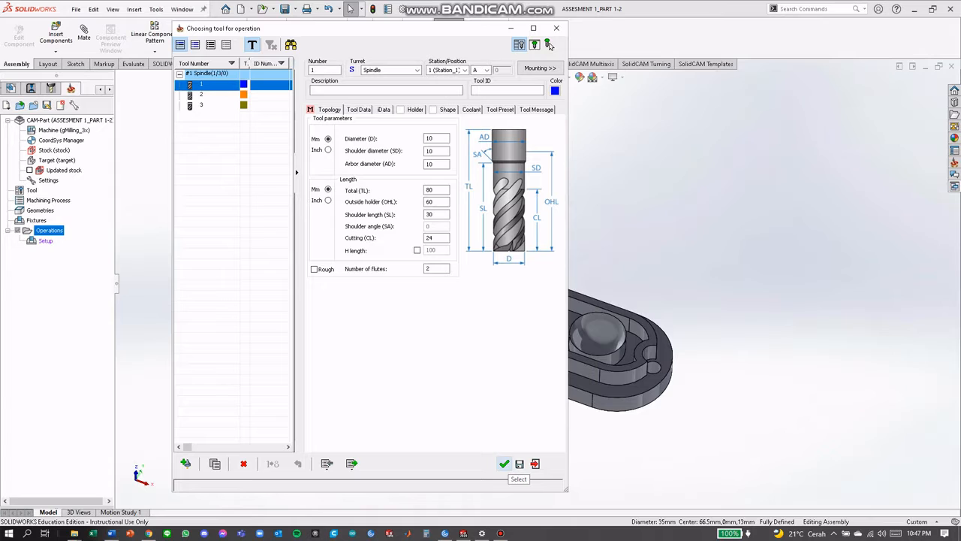
click(504, 464)
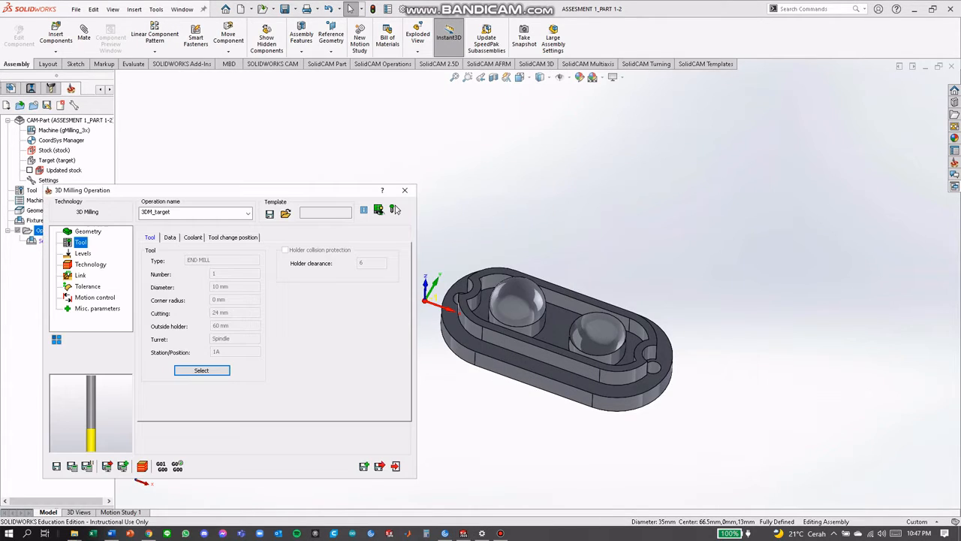
Set the upper milling level to 0 and pick the raised wall's top face as the lower level, at -17.5
click(83, 253)
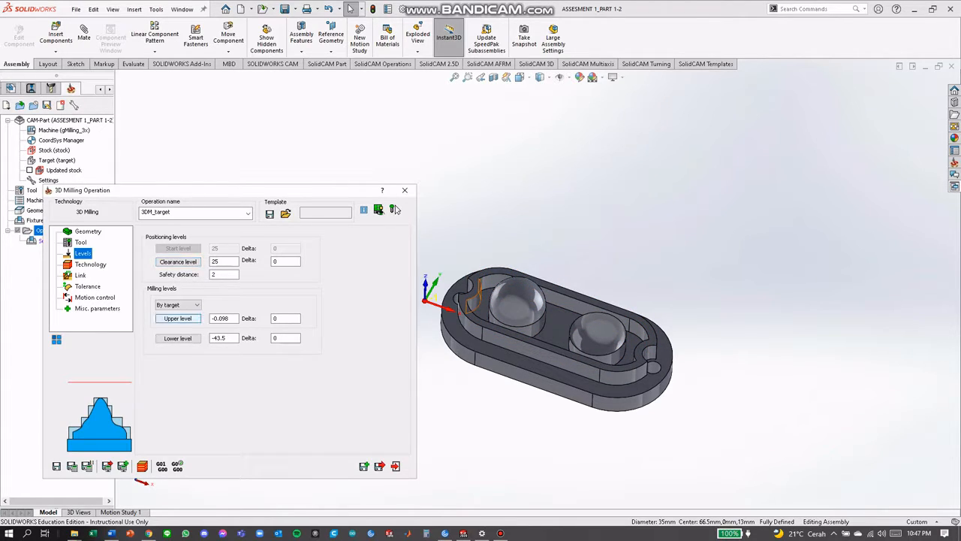
click(178, 318)
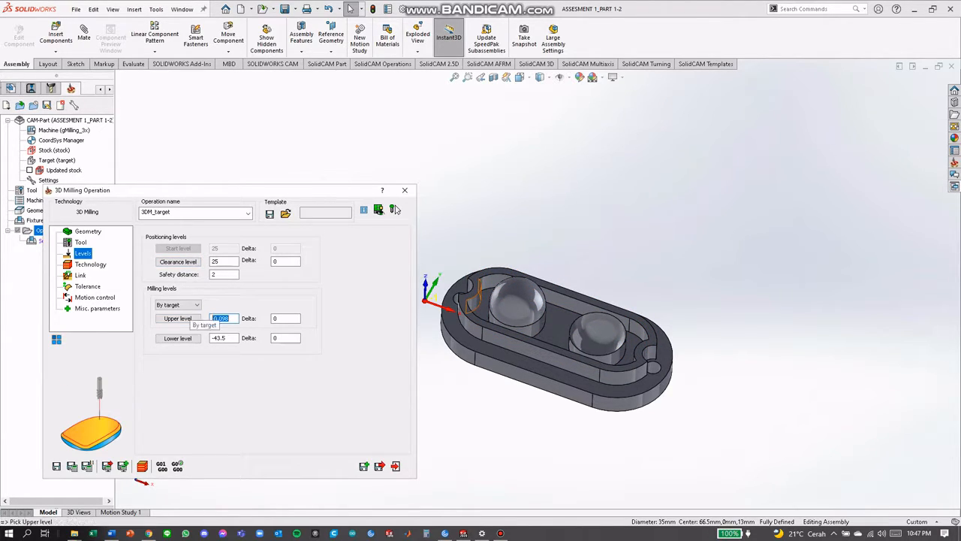
text(0)
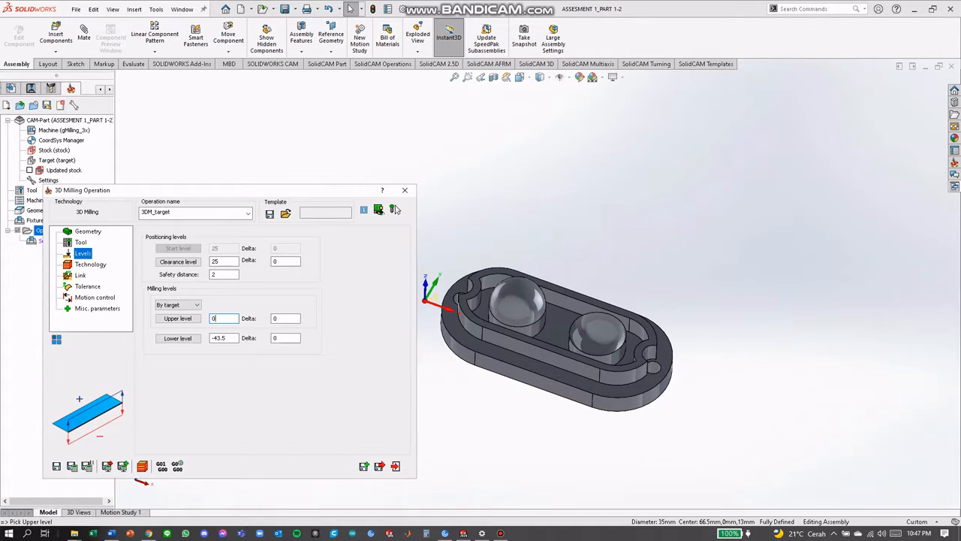
middle_drag(552, 301, 558, 263)
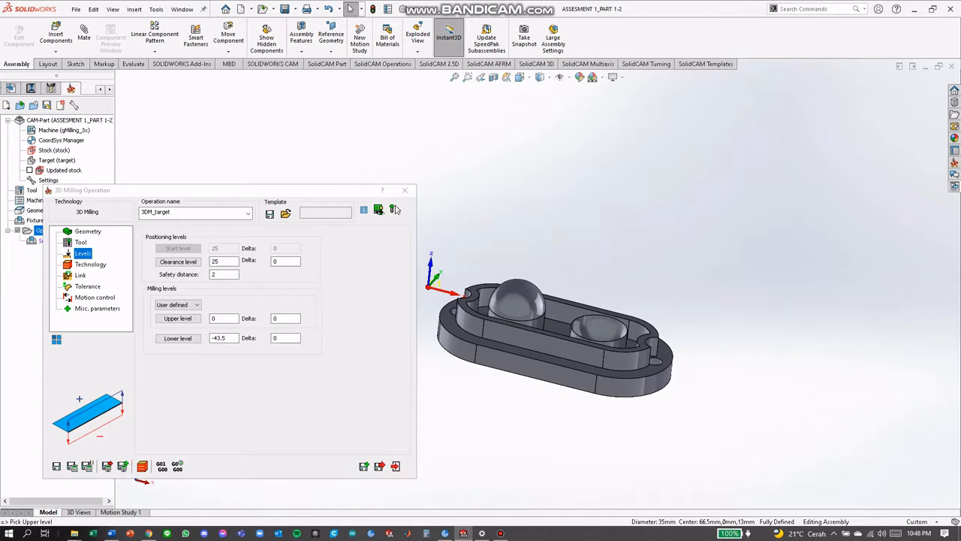
click(178, 338)
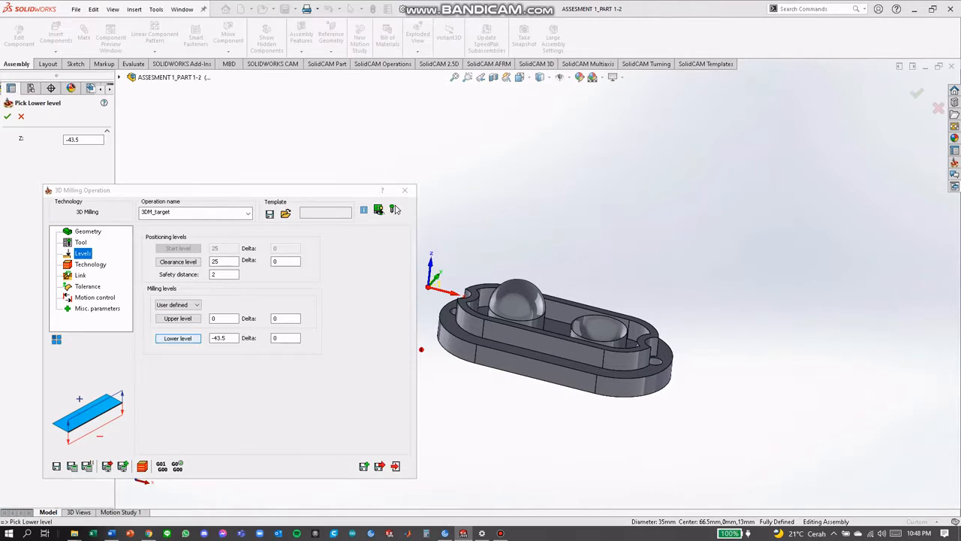
click(465, 298)
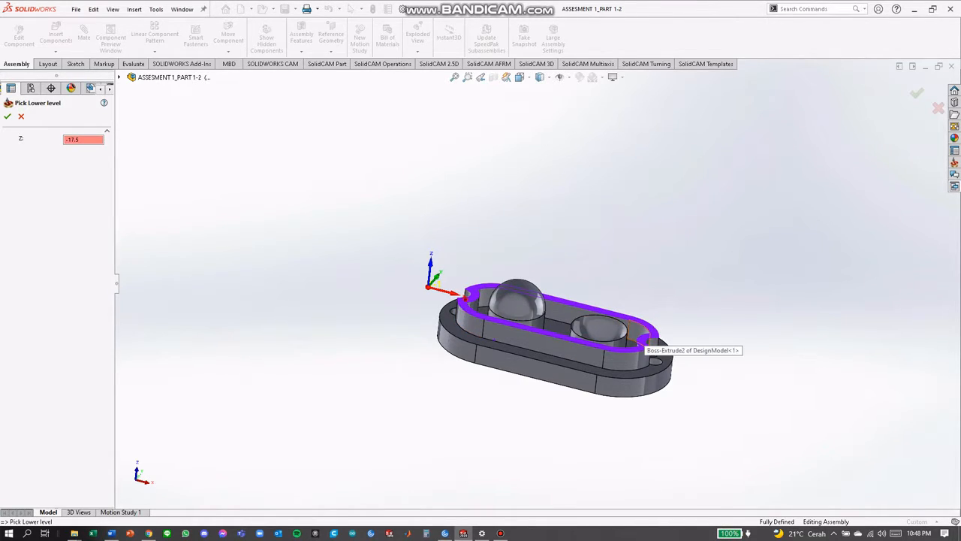
click(8, 117)
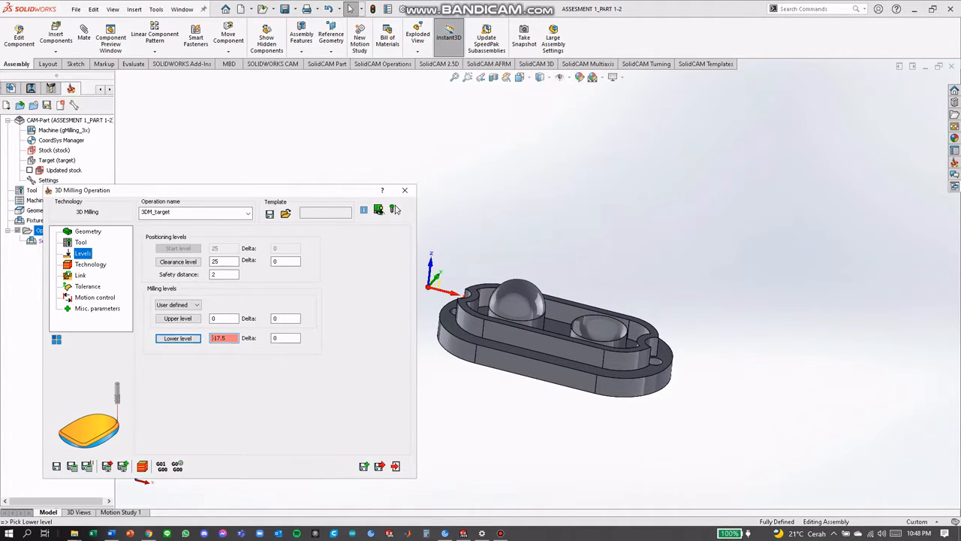
Set the roughing technology to Contour, then save and exit the operation
click(91, 264)
click(210, 255)
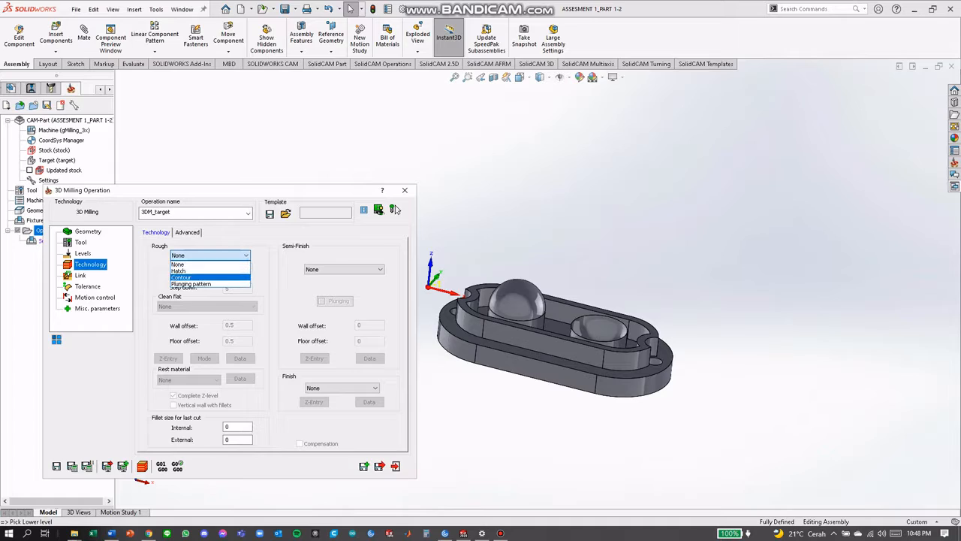
click(182, 277)
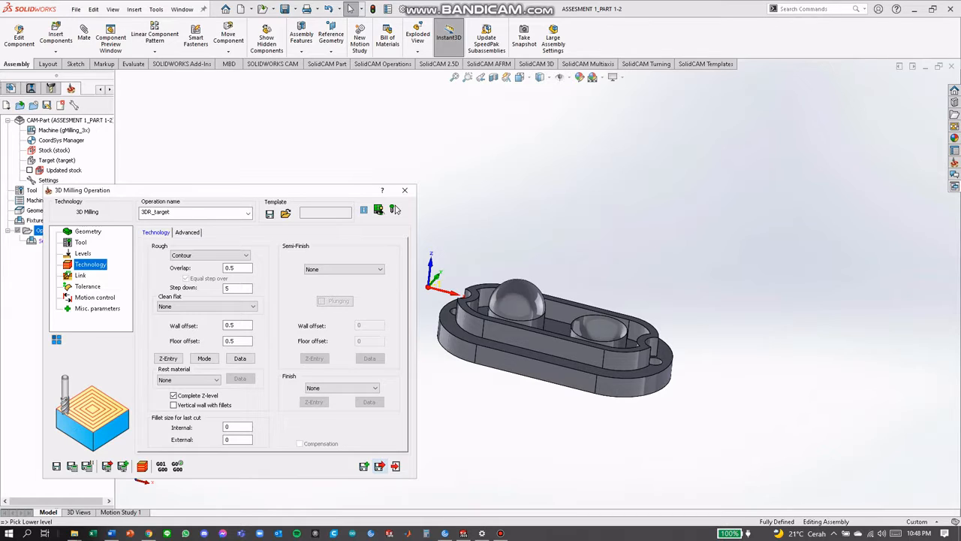
click(379, 466)
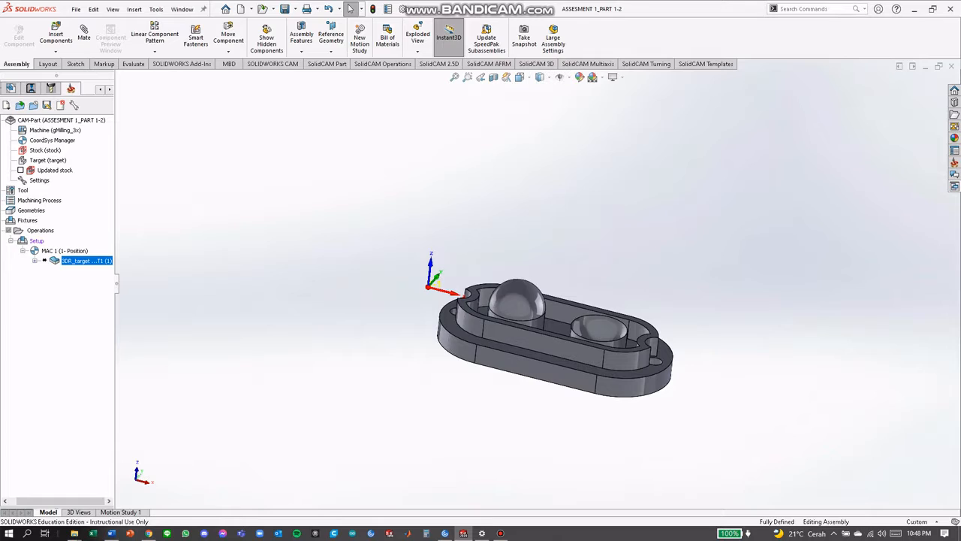
right_click(60, 251)
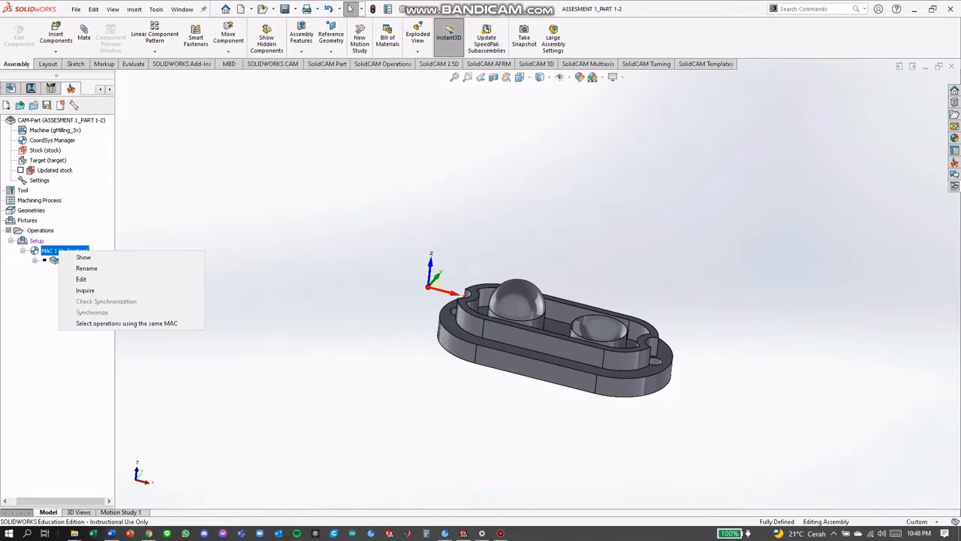
click(316, 301)
middle_drag(543, 321, 543, 351)
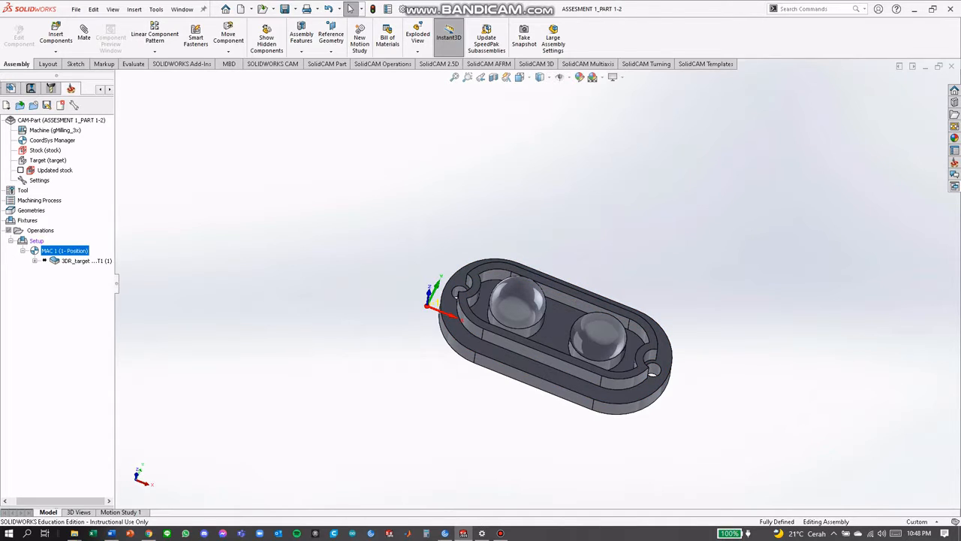
Add a second 3D Milling operation to the CAM part
right_click(40, 231)
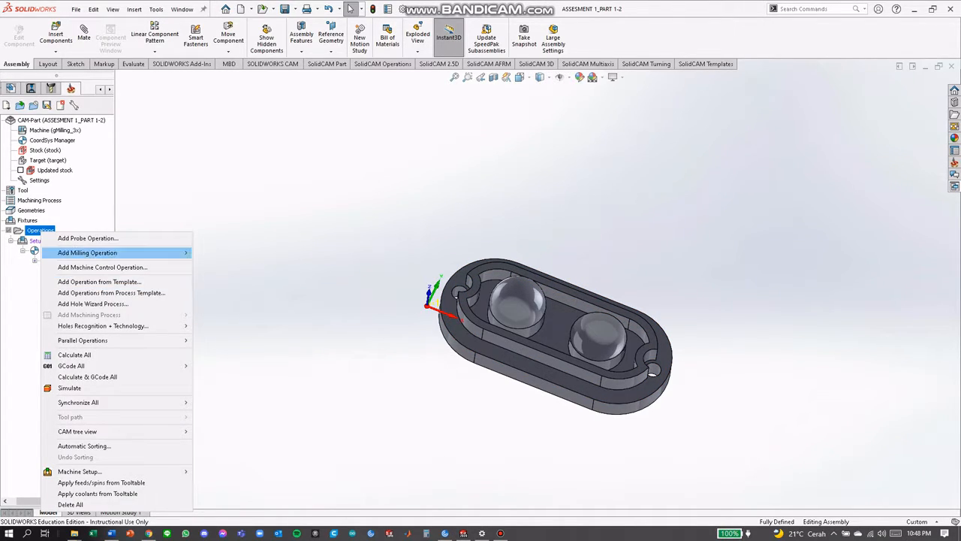
mouse_move(113, 252)
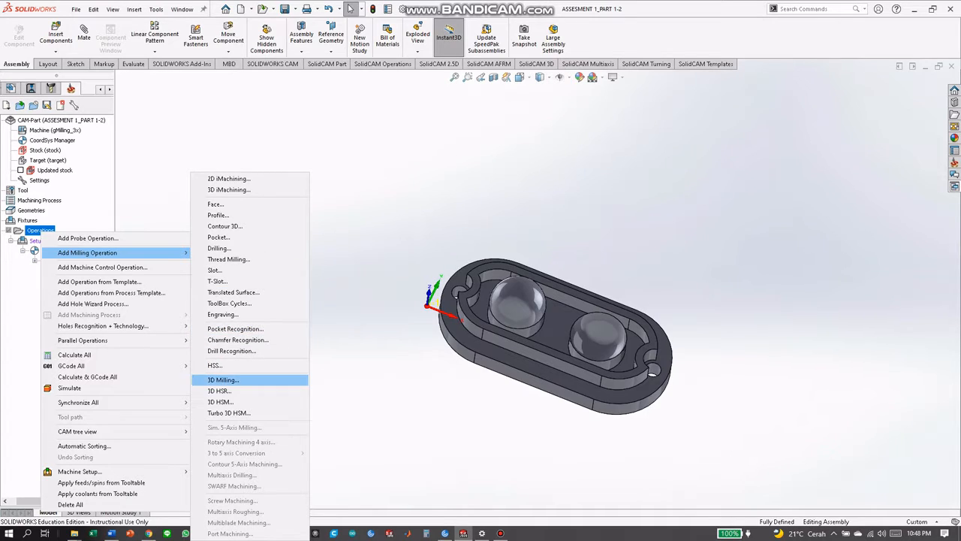
click(223, 379)
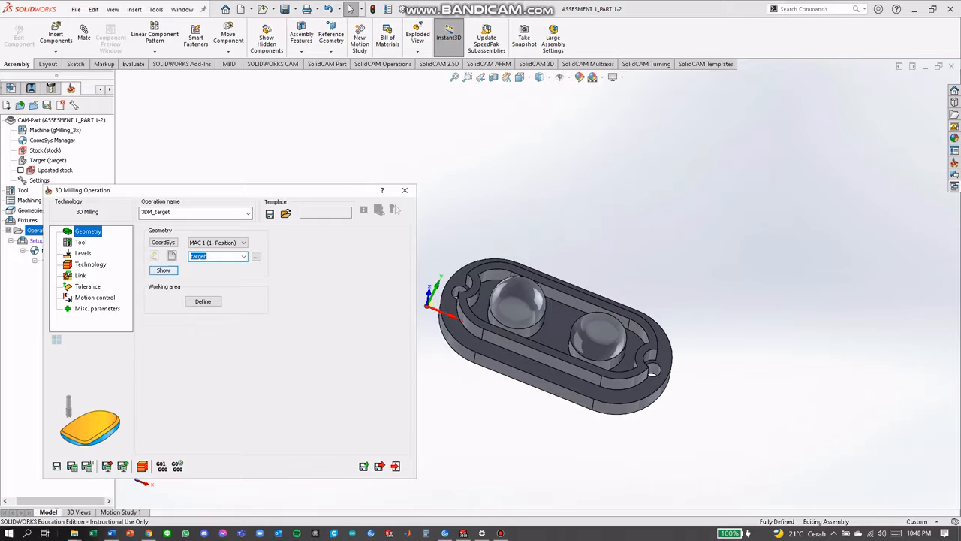
Enable the second operation's working area and define it from the raised wall's outer base edge and the flange's outer top edge
click(202, 302)
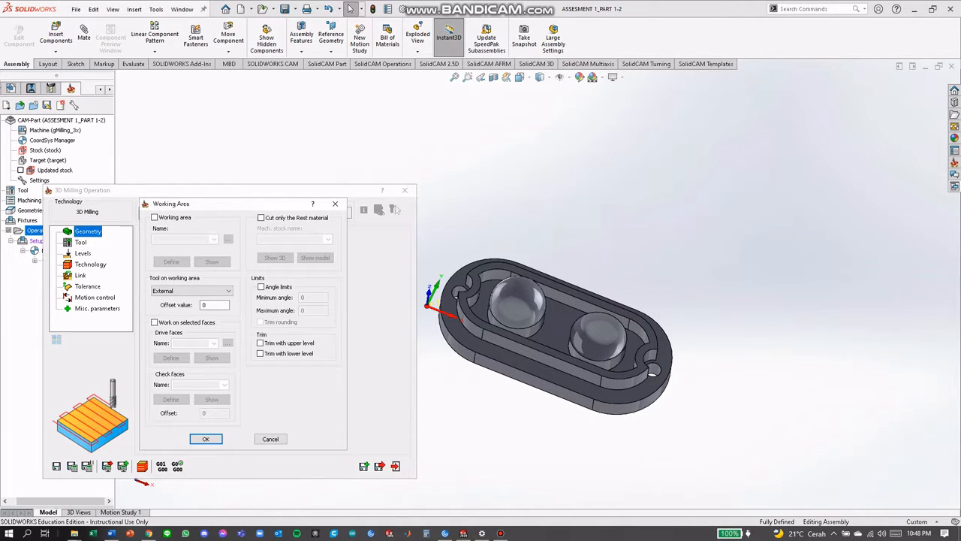
click(156, 218)
click(172, 261)
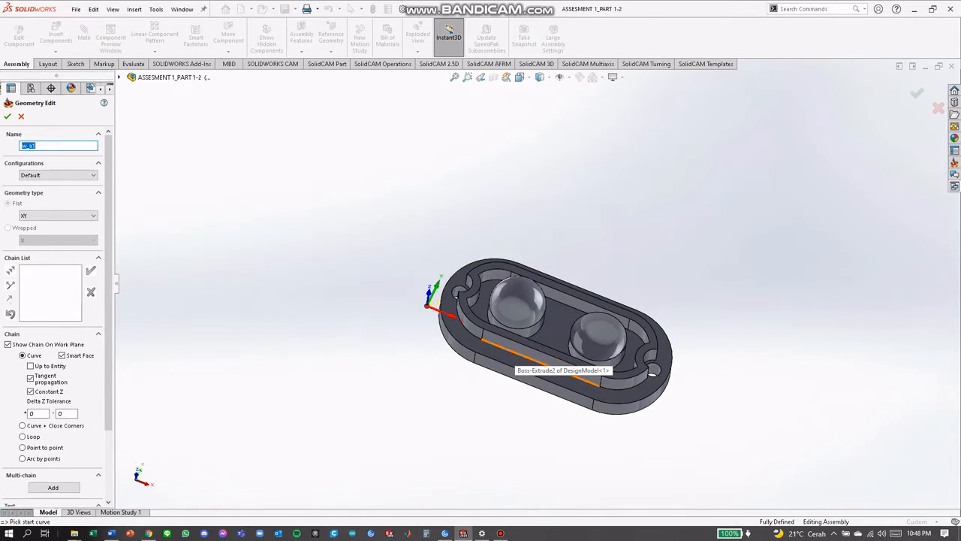
click(515, 353)
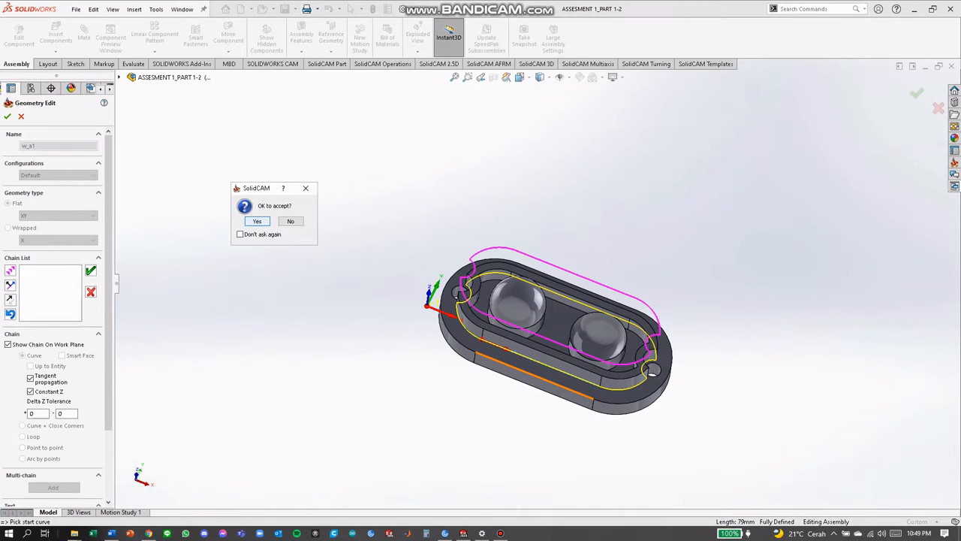
click(257, 220)
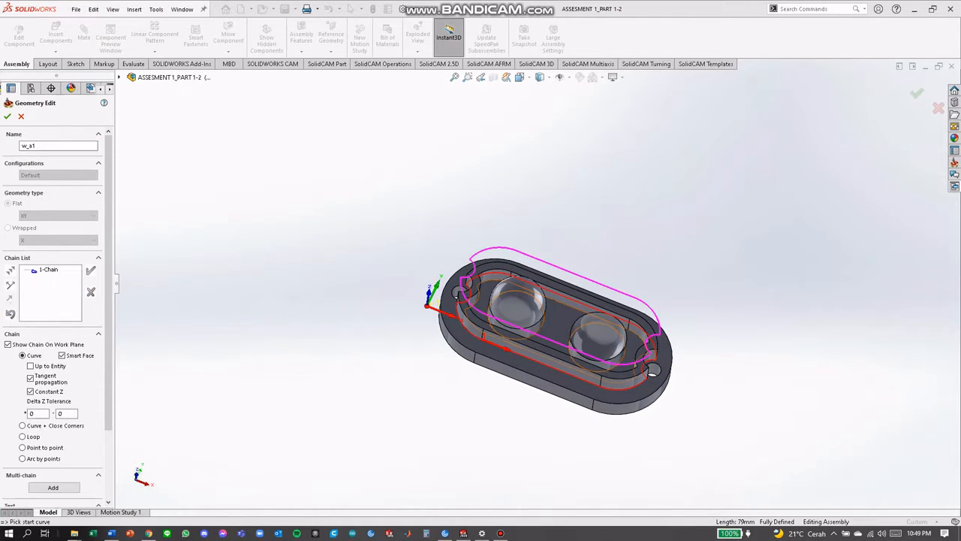
click(508, 365)
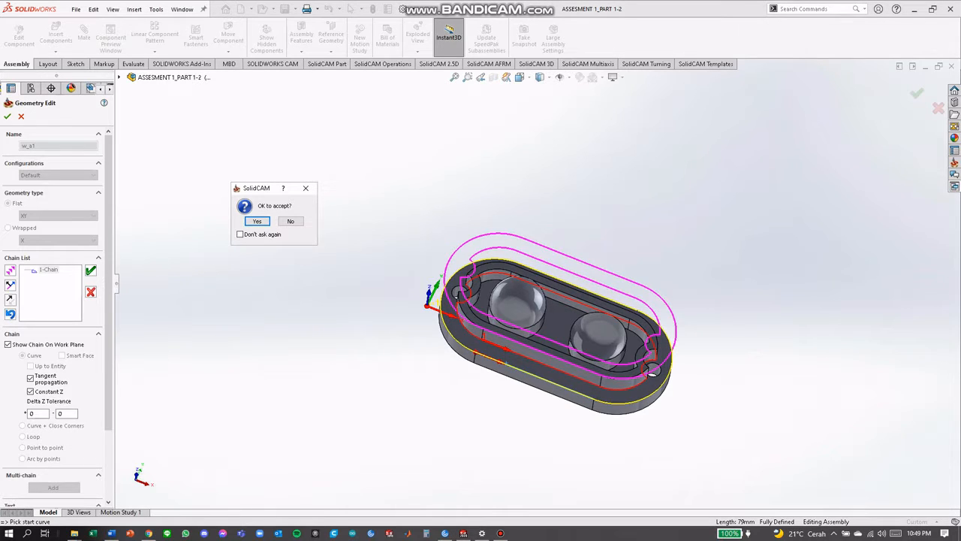
key(Return)
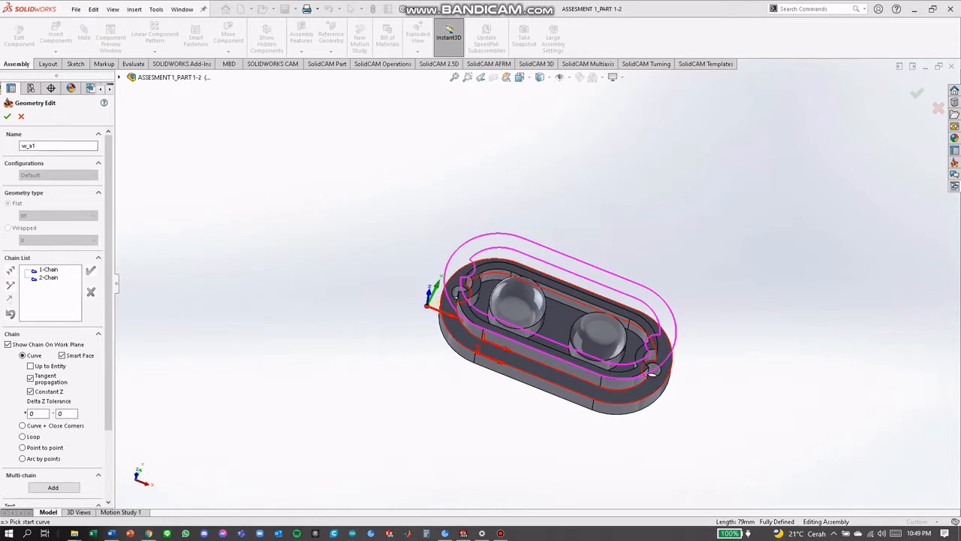
click(8, 116)
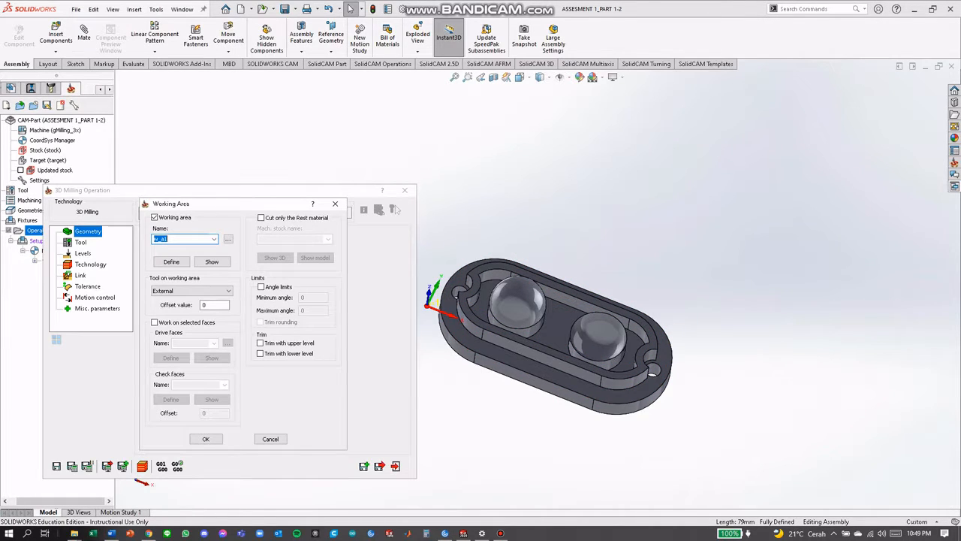
click(206, 439)
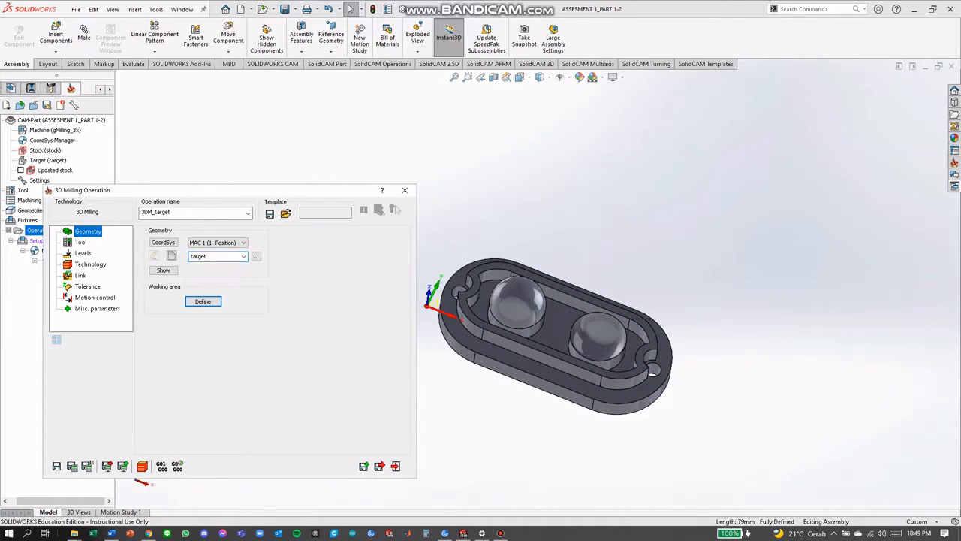
Assign tool 1, the 10 mm end mill, to the second 3D milling operation
click(81, 242)
click(201, 370)
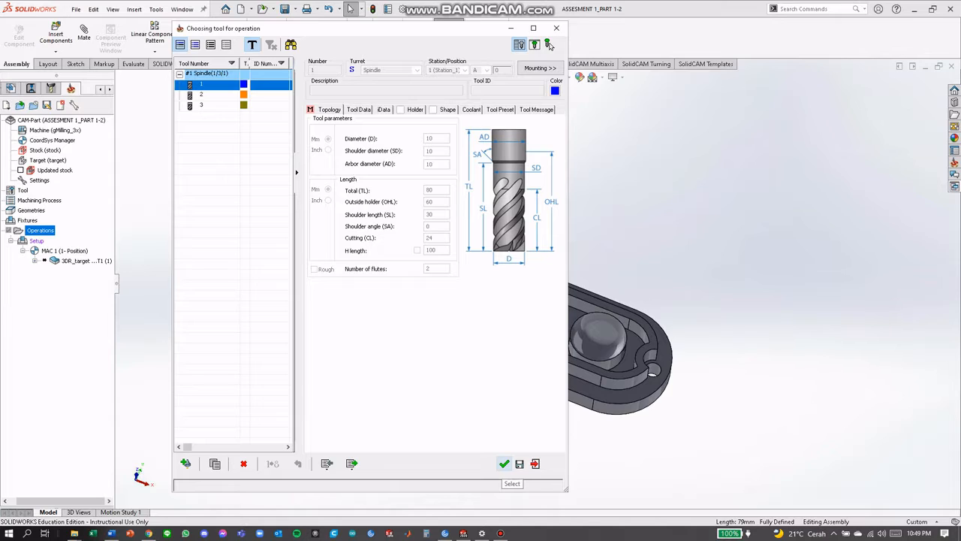
click(504, 464)
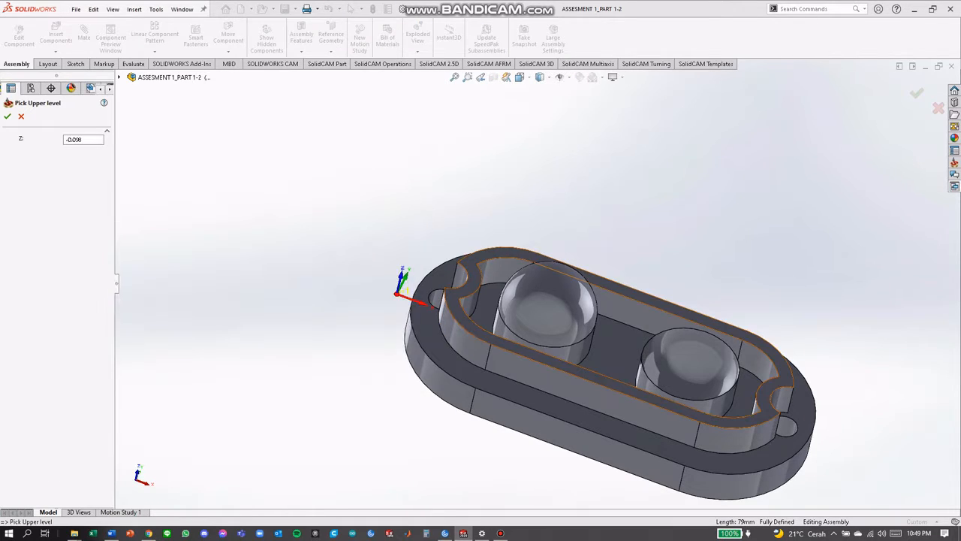
Pick the raised wall's top face as the upper milling level (-17.5) and the flange's top face as the lower level (-30.5)
click(457, 303)
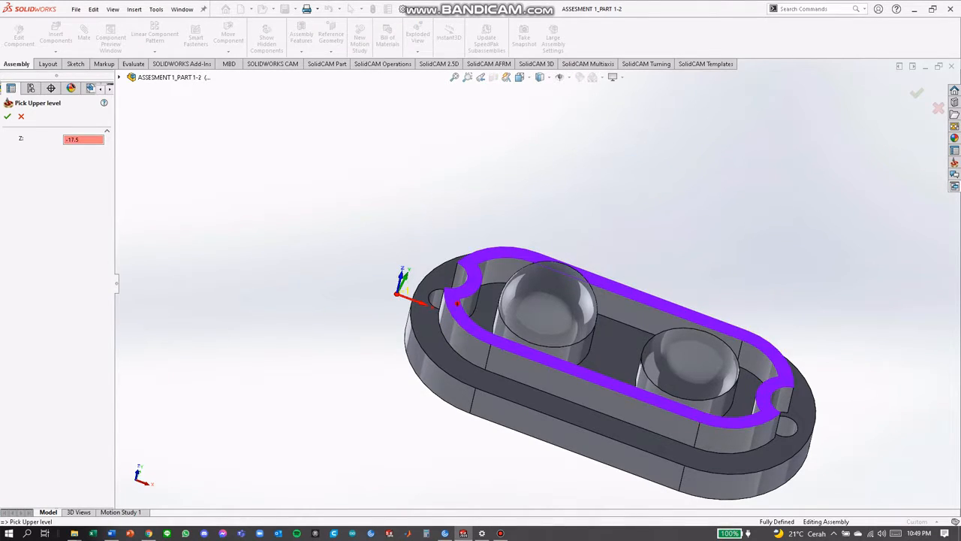
click(7, 116)
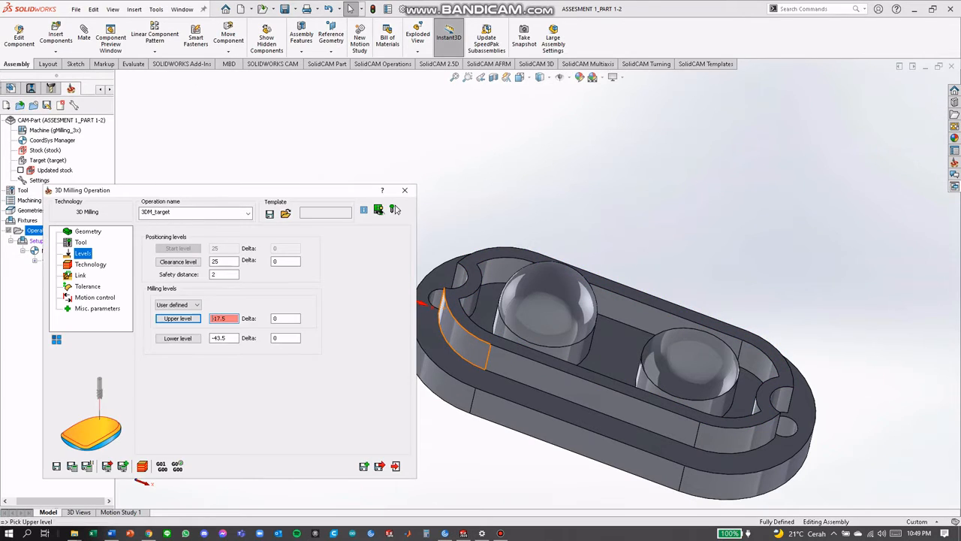
click(178, 338)
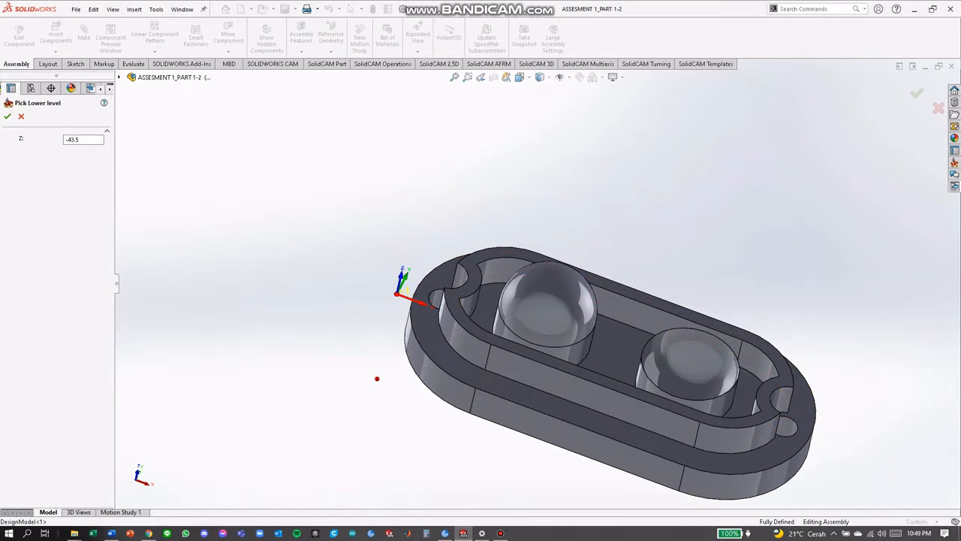
click(427, 344)
click(7, 116)
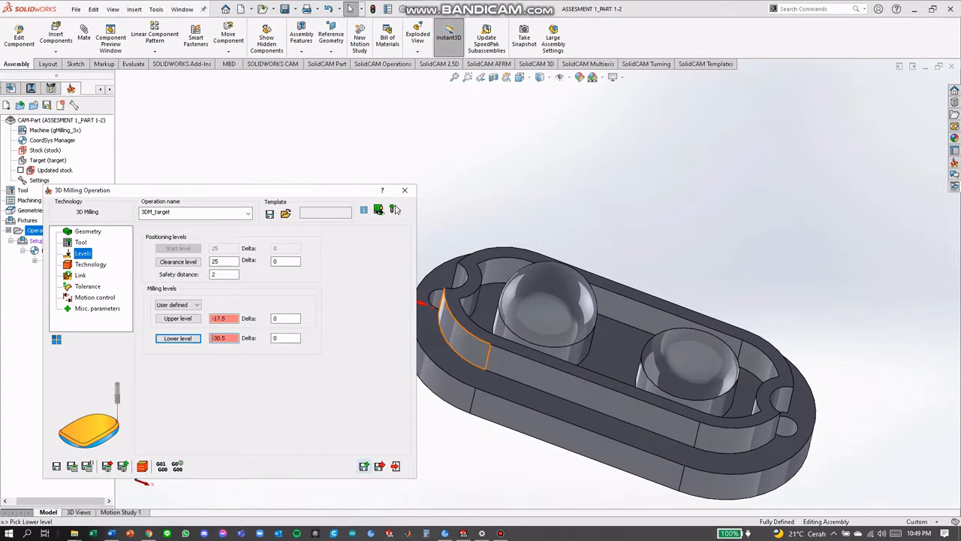
Set the second operation's roughing technology to Contour
click(90, 264)
click(210, 256)
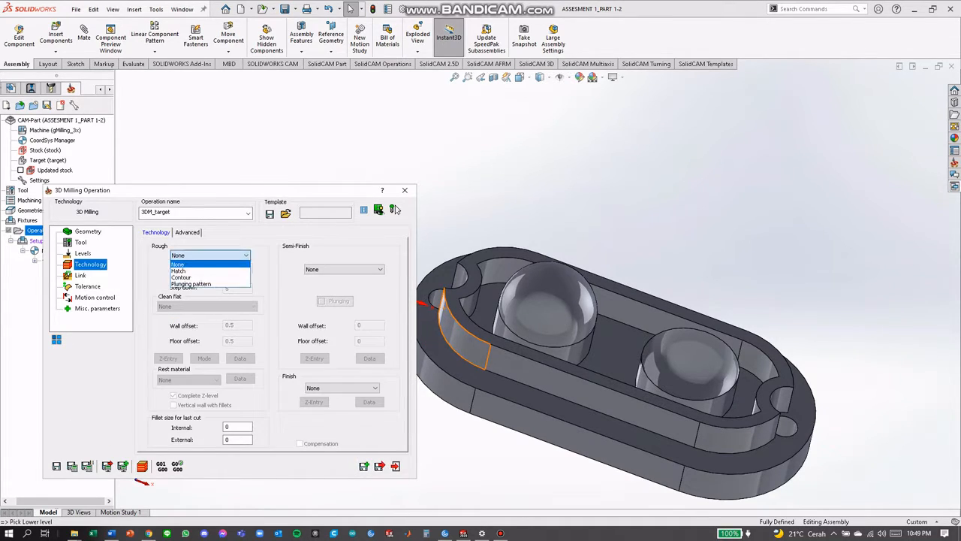
key(Down)
key(Down)
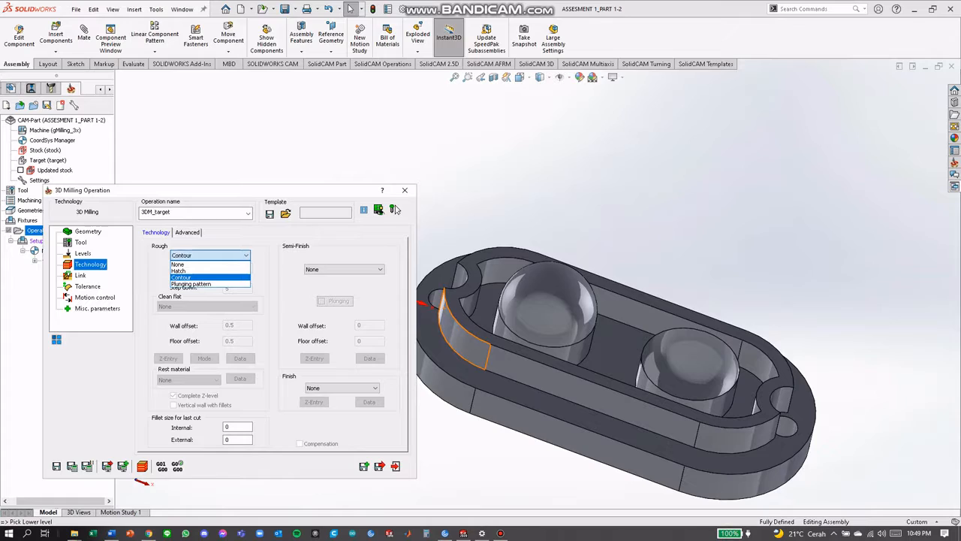
key(Return)
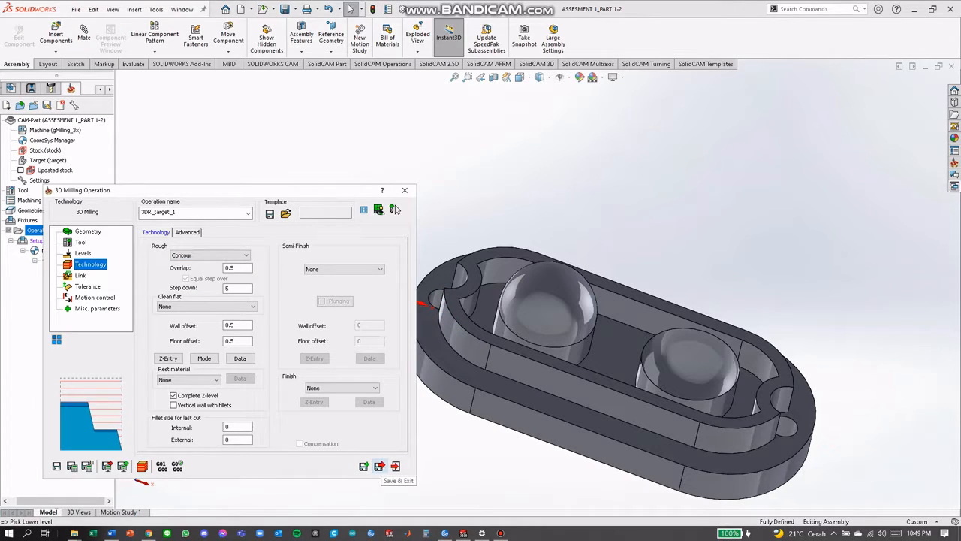
Save and close the second 3D milling operation
click(379, 466)
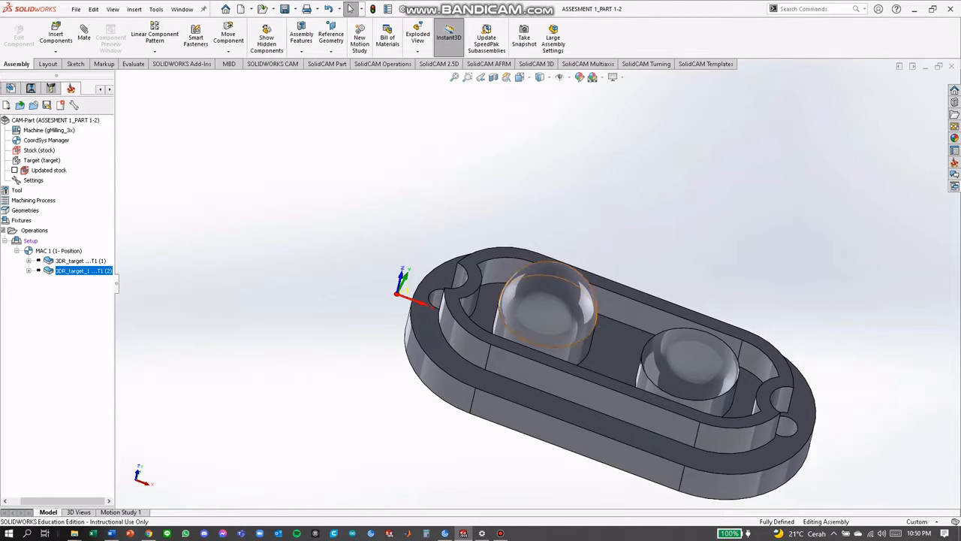
middle_drag(559, 304, 606, 344)
middle_drag(446, 302, 442, 286)
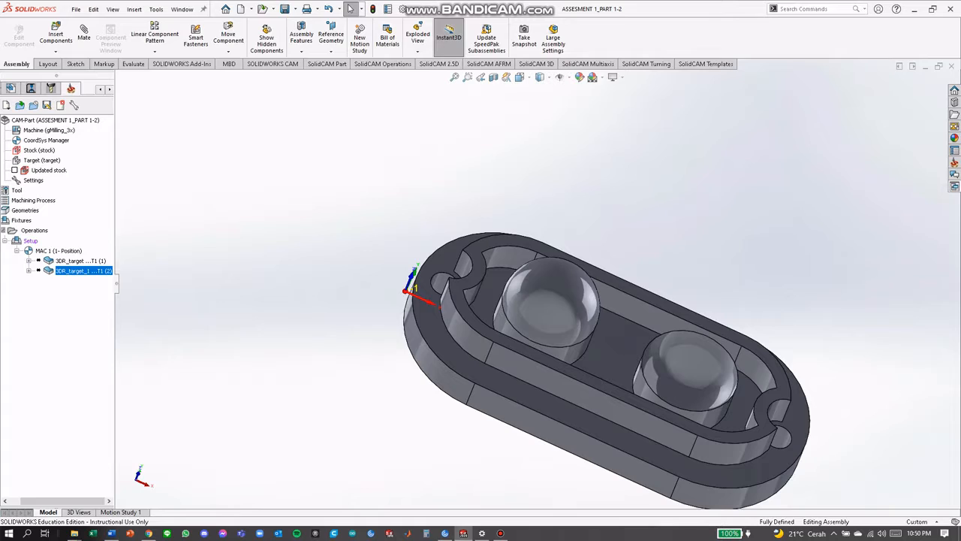
right_click(31, 240)
key(Escape)
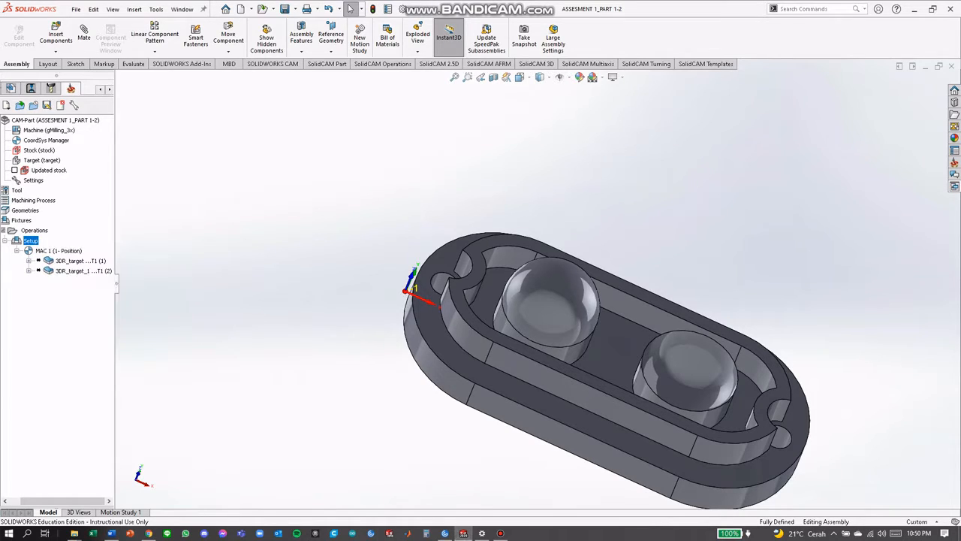
right_click(38, 231)
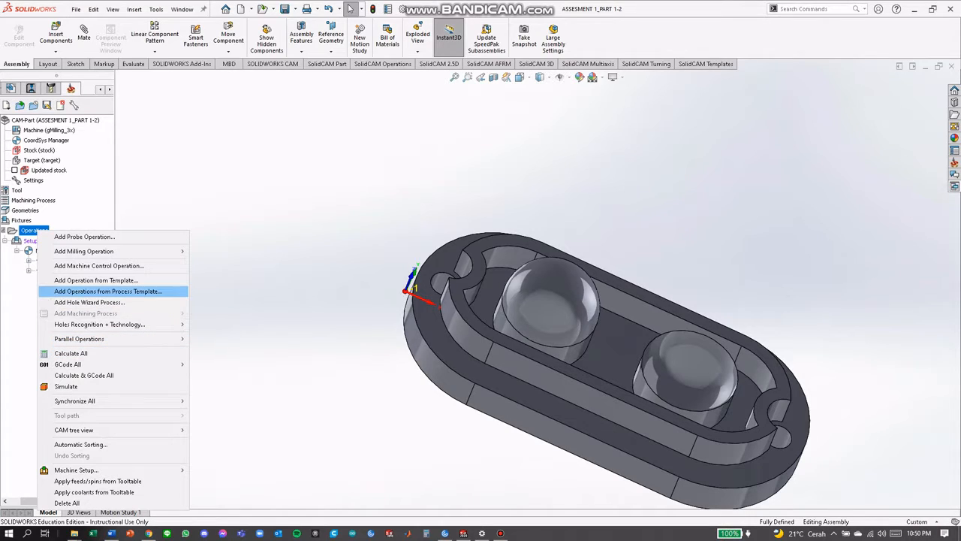
mouse_move(75, 364)
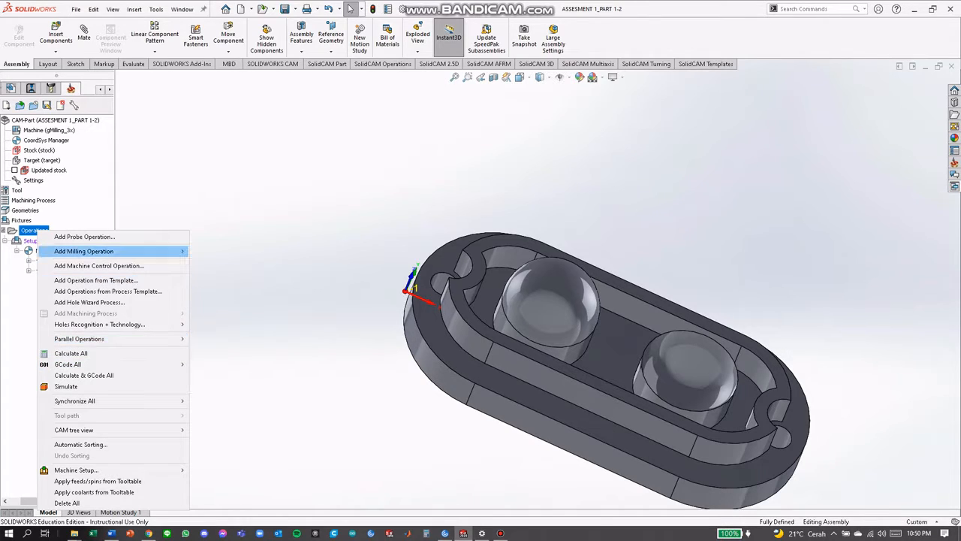
mouse_move(83, 251)
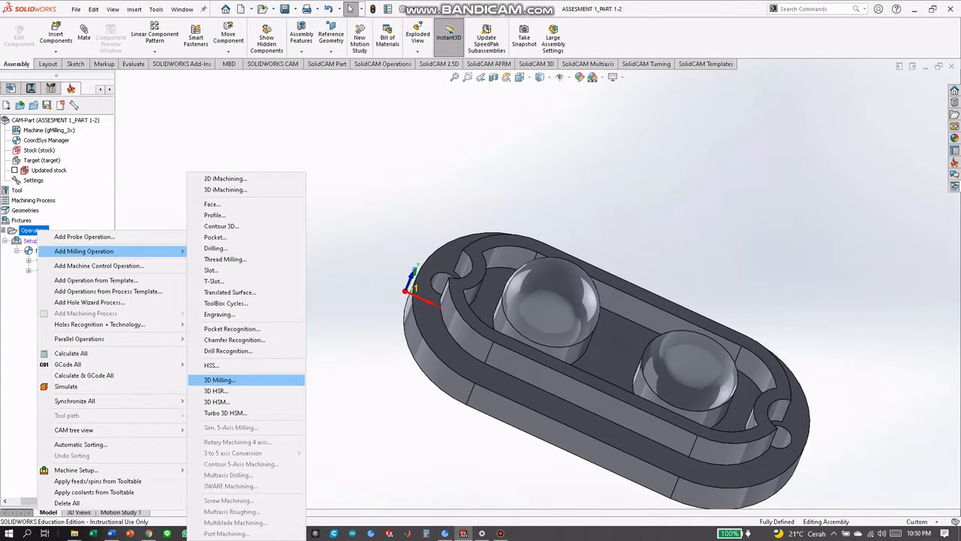
click(220, 379)
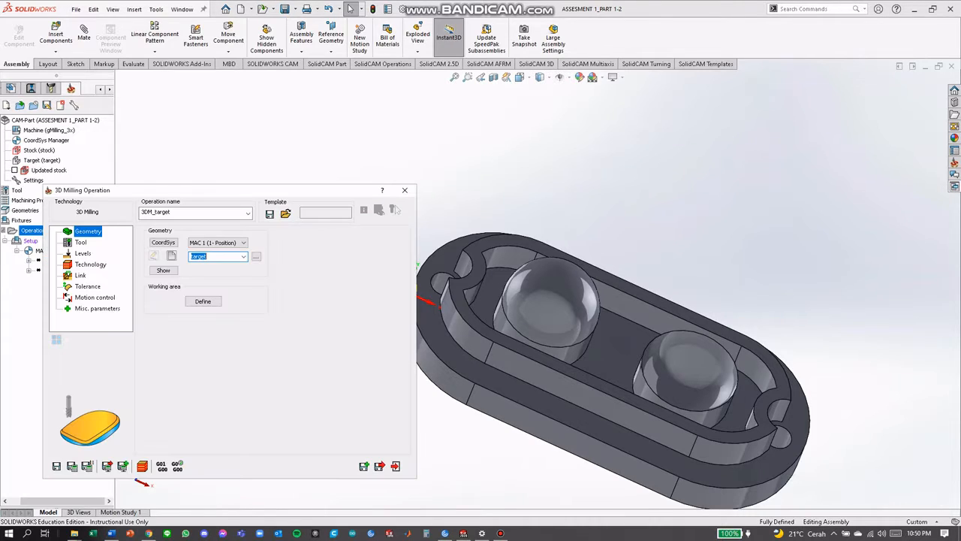
click(405, 190)
click(279, 221)
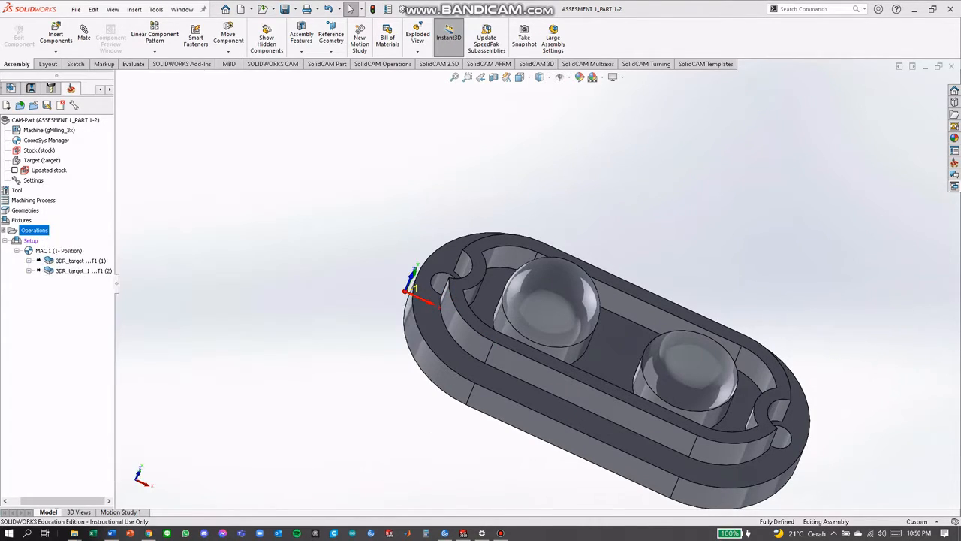
Add a drilling operation and define its geometry from the two 10 mm hole circles on the flange's underside
right_click(44, 231)
mouse_move(150, 250)
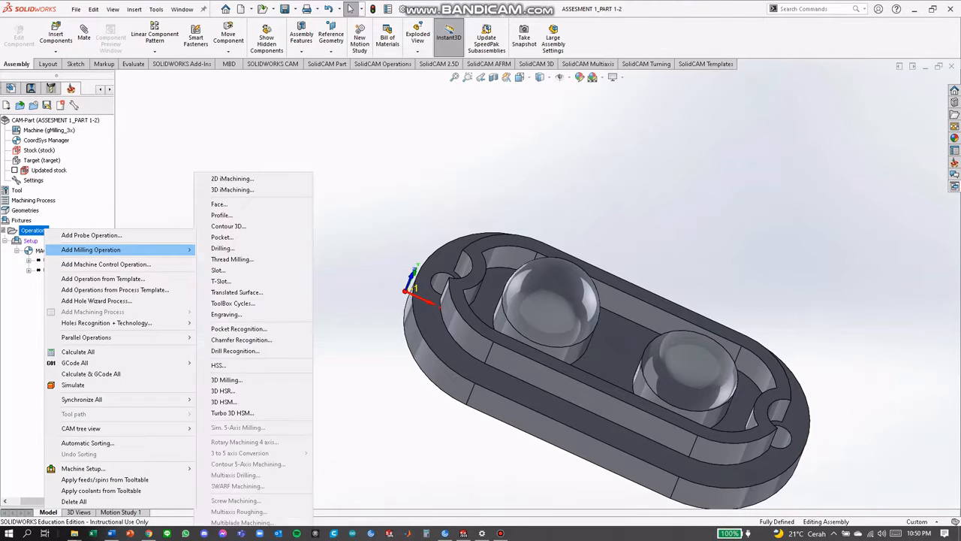
click(223, 249)
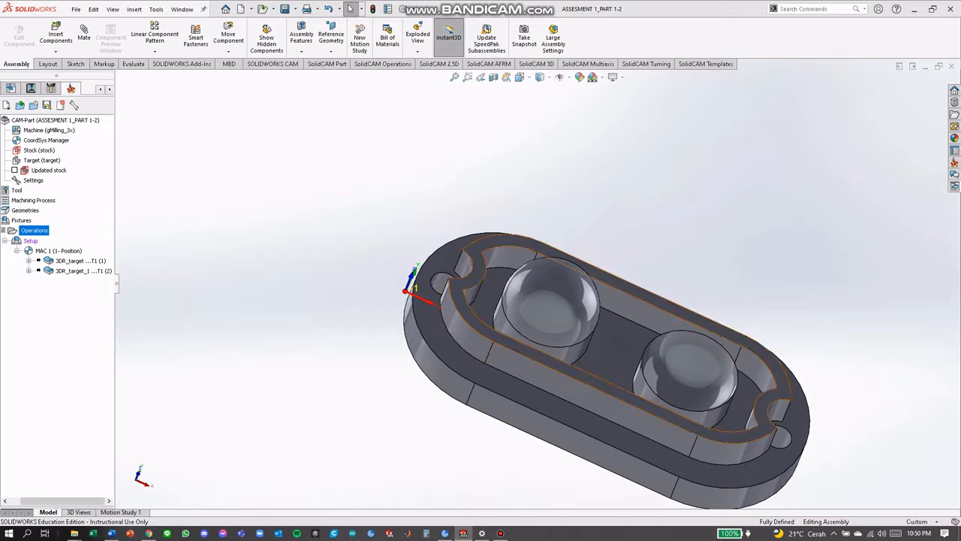
middle_drag(555, 361, 560, 232)
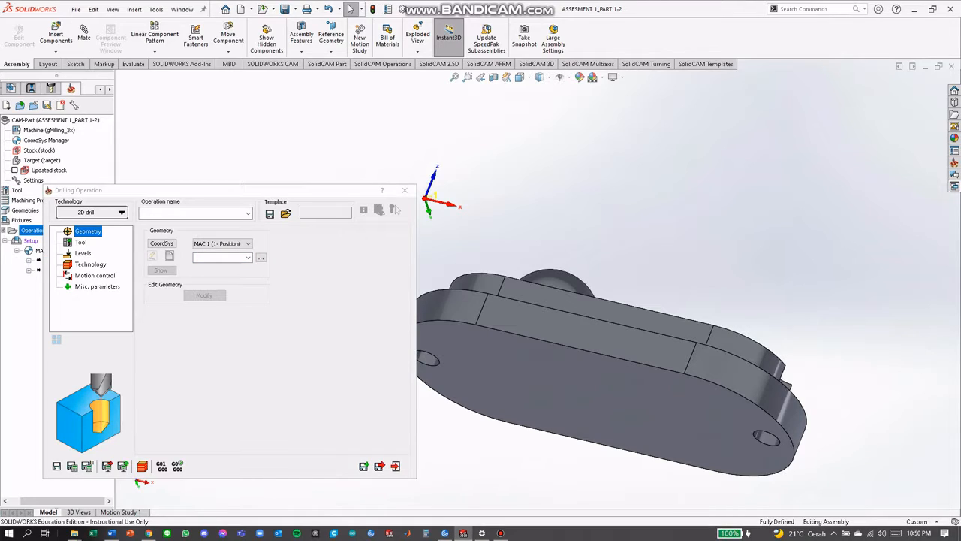
click(170, 256)
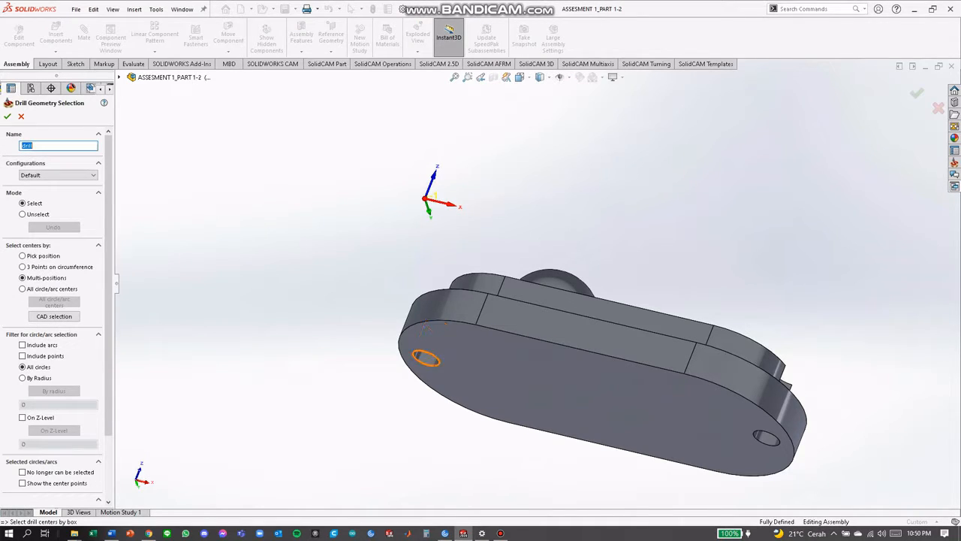
click(426, 359)
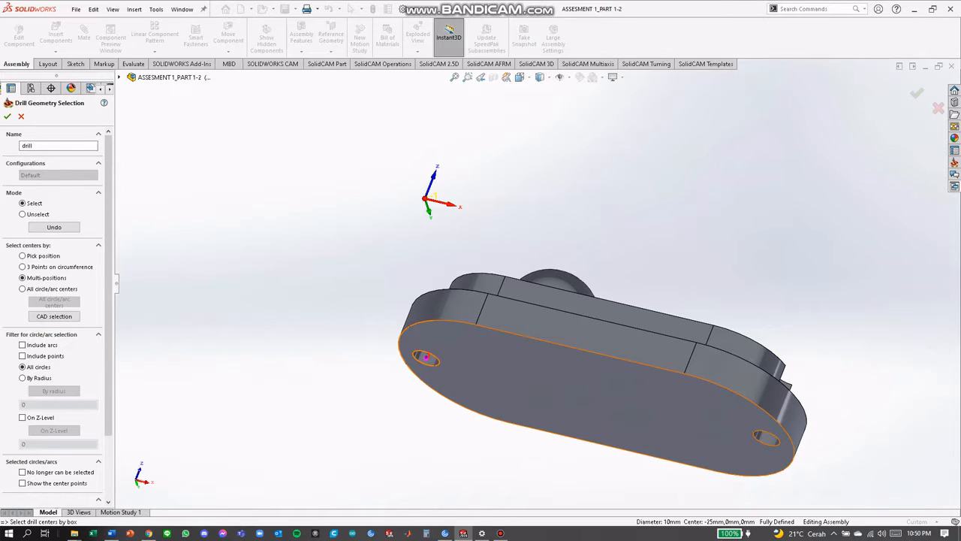
click(765, 436)
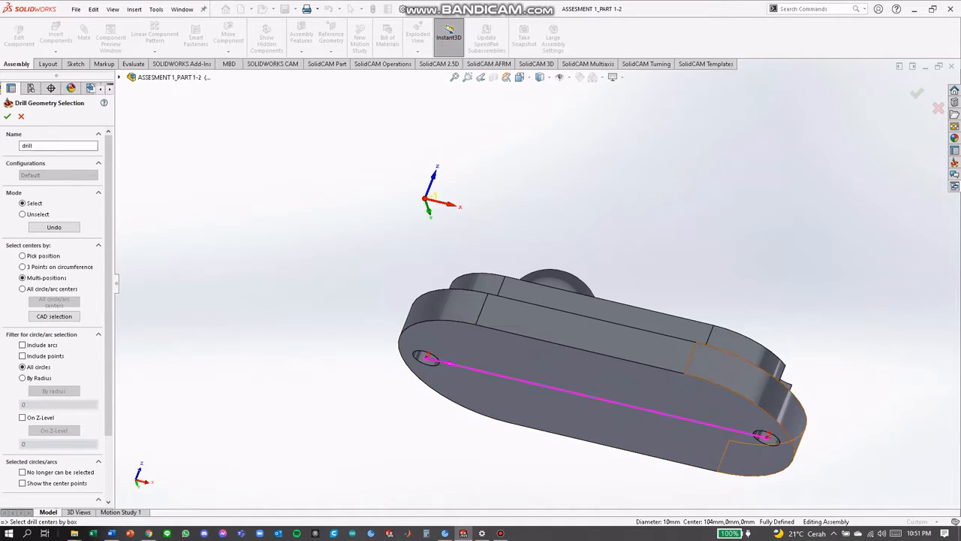
middle_drag(815, 432, 815, 502)
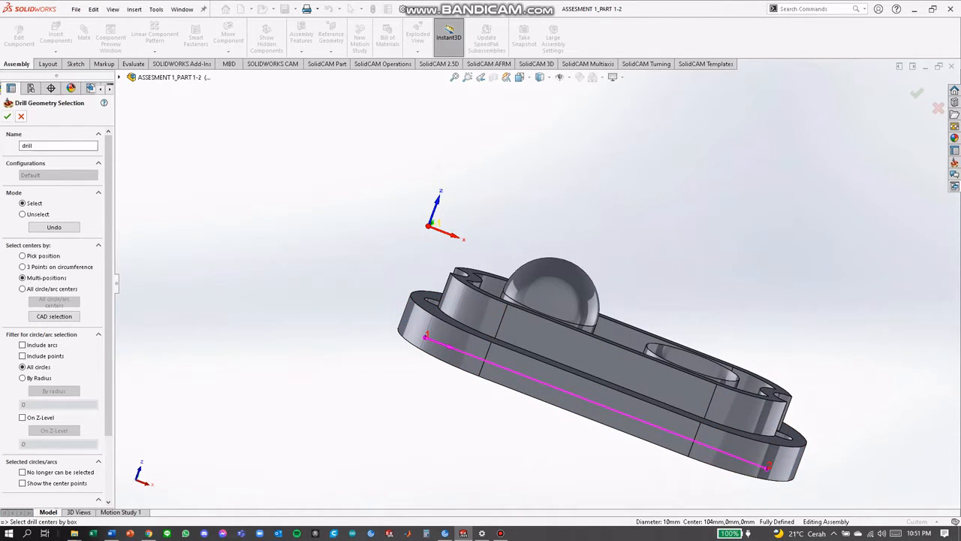
click(7, 116)
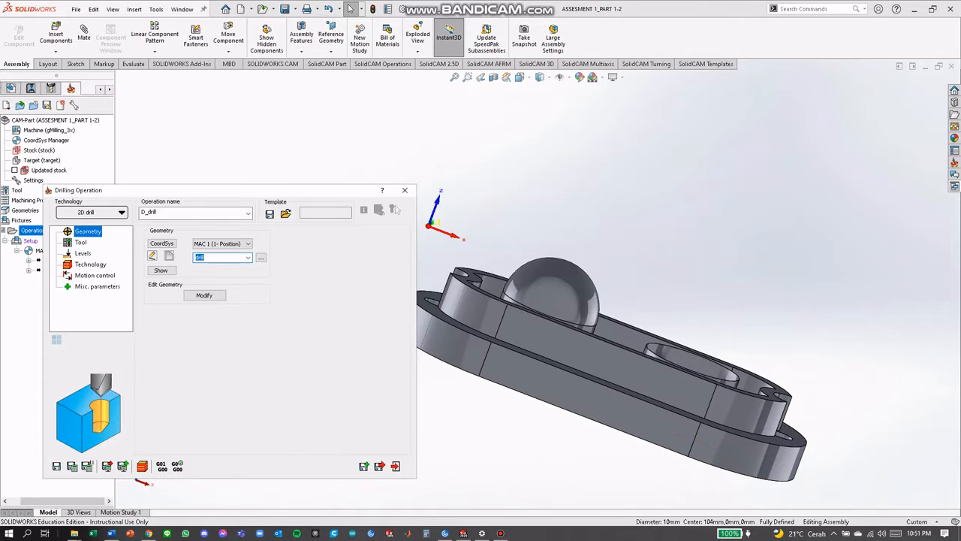
Assign tool 1, the 10 mm end mill, to the drilling operation and save it
click(80, 242)
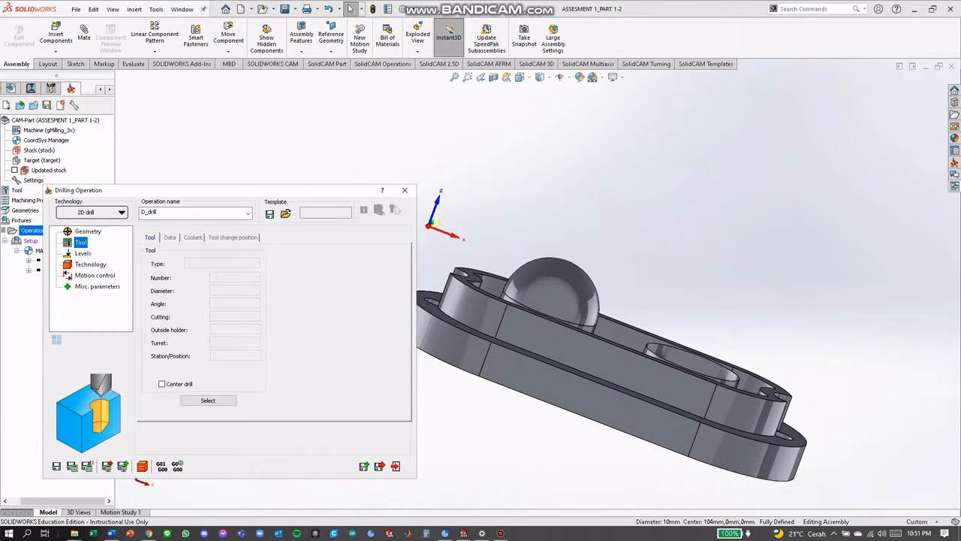
middle_drag(519, 290, 524, 331)
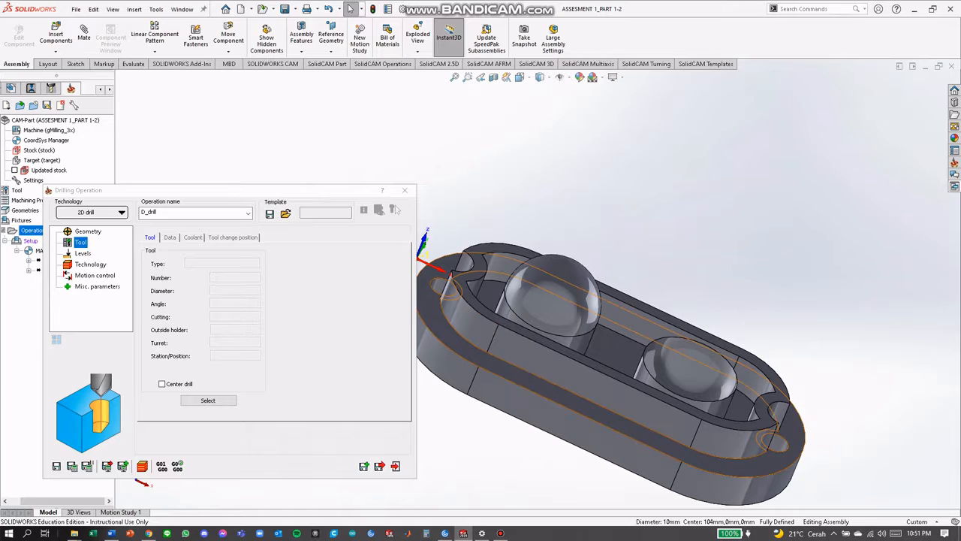
click(208, 400)
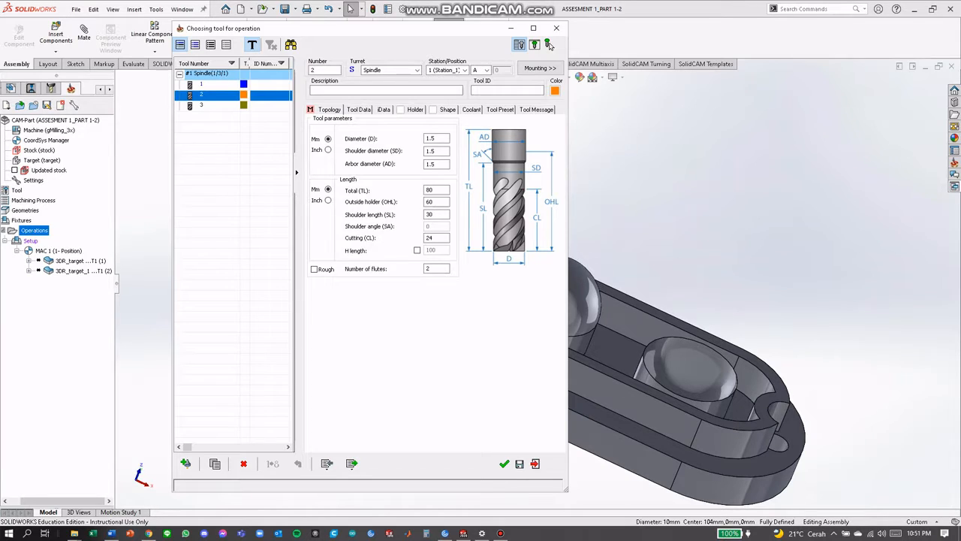
click(202, 85)
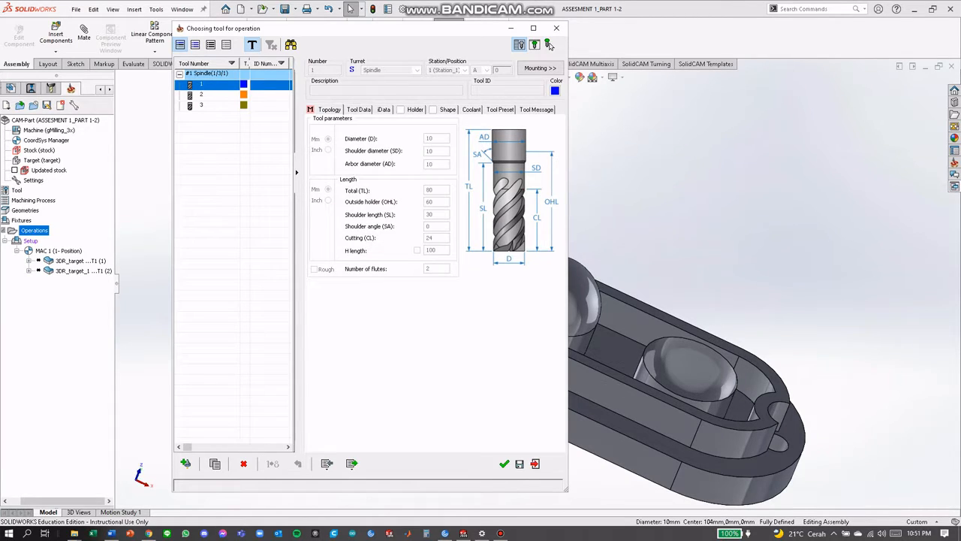
click(504, 463)
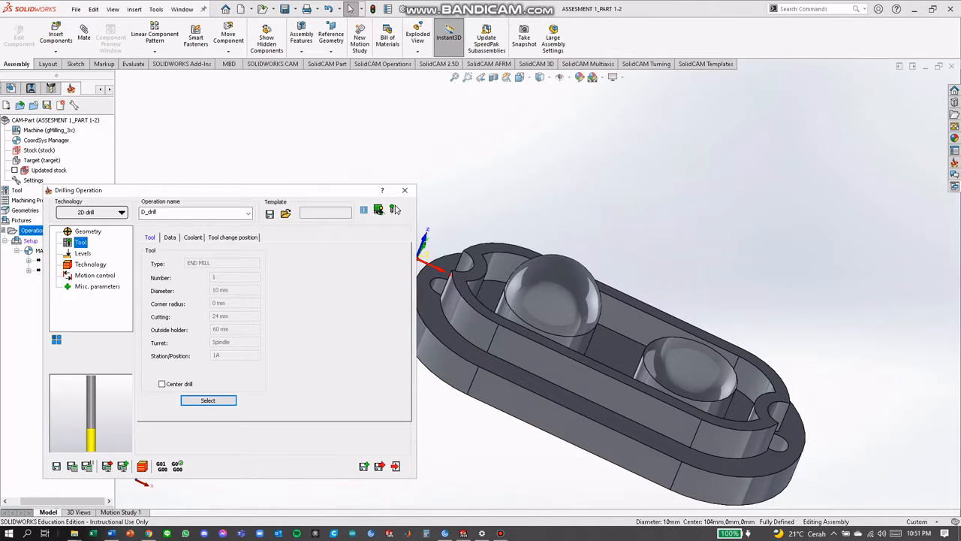
click(82, 253)
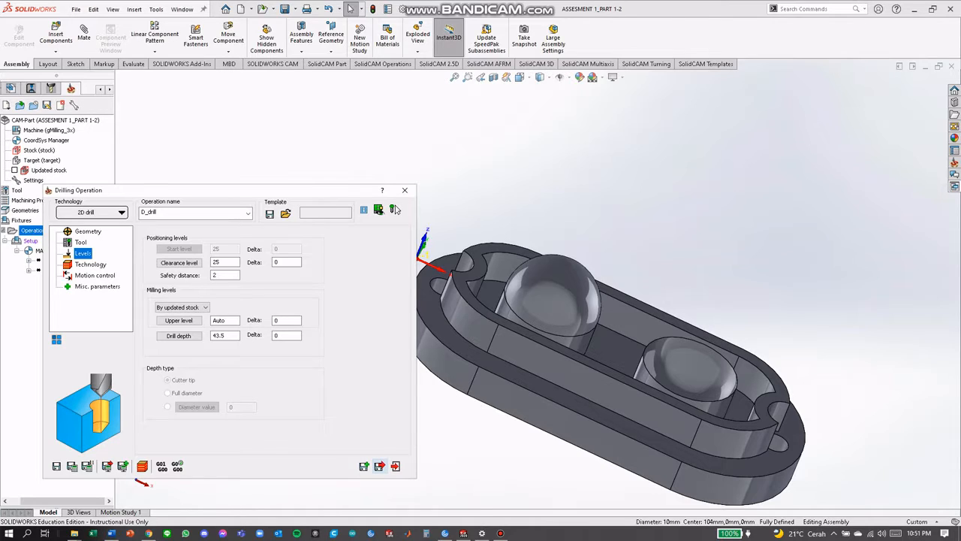
click(380, 466)
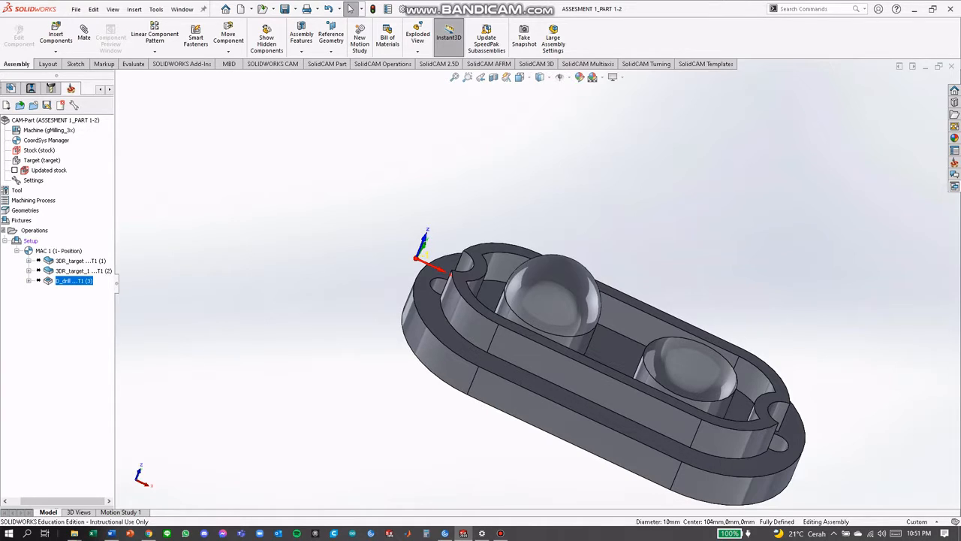
Add a third 3D milling operation, enable its working area and chain the pocket floor's outer boundary edge
right_click(35, 230)
mouse_move(112, 251)
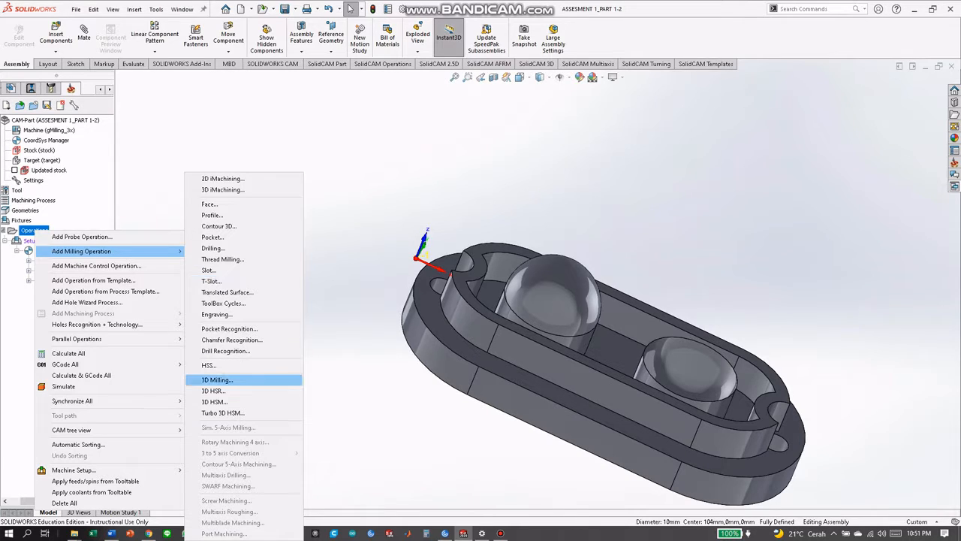
click(218, 380)
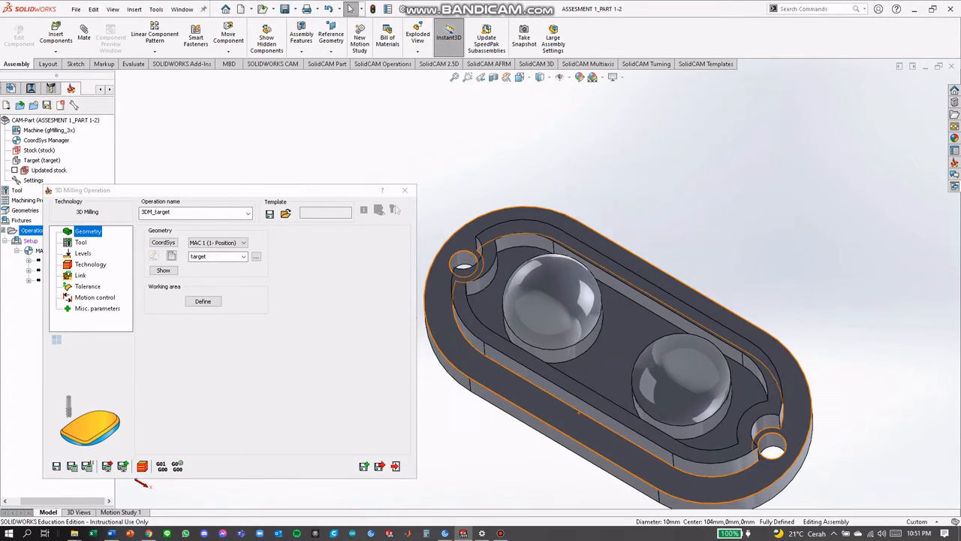
click(203, 301)
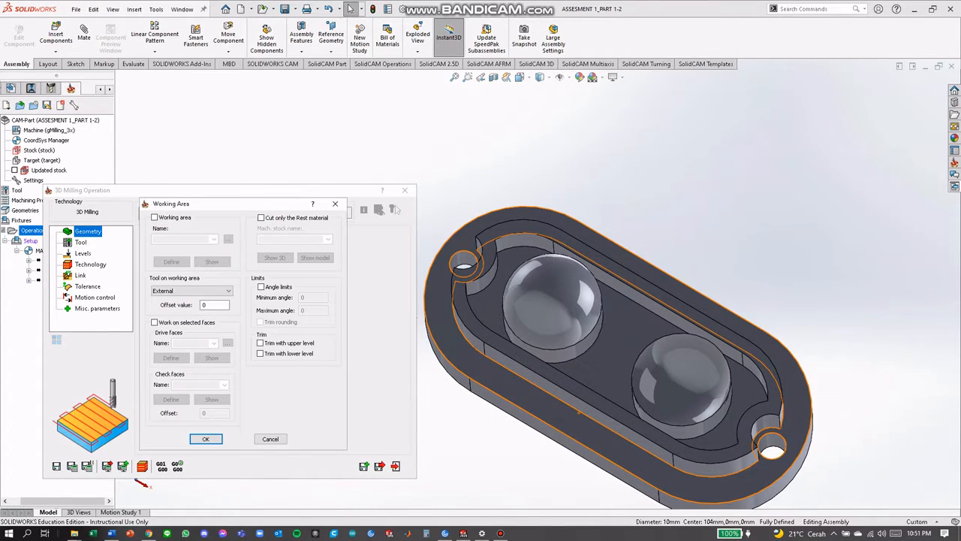
click(155, 218)
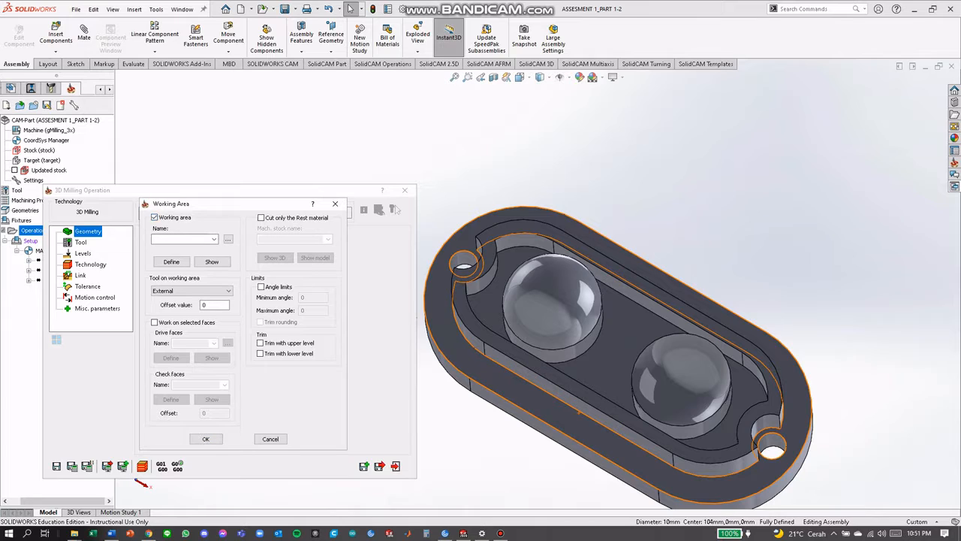
click(171, 261)
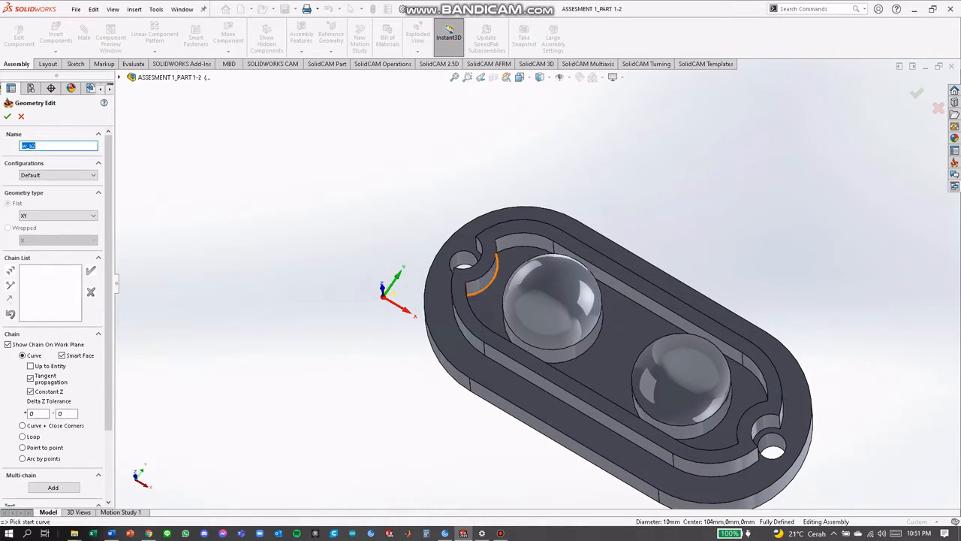
click(473, 293)
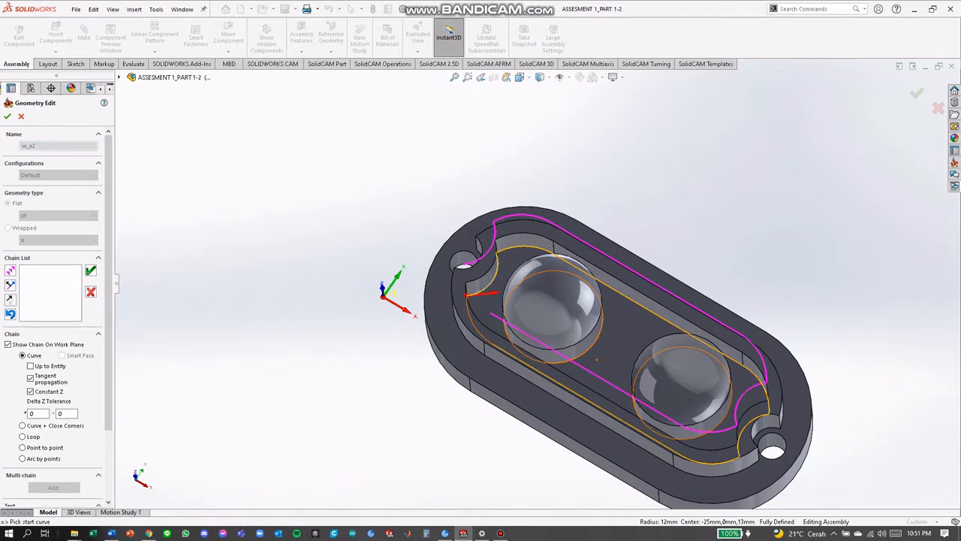
click(258, 221)
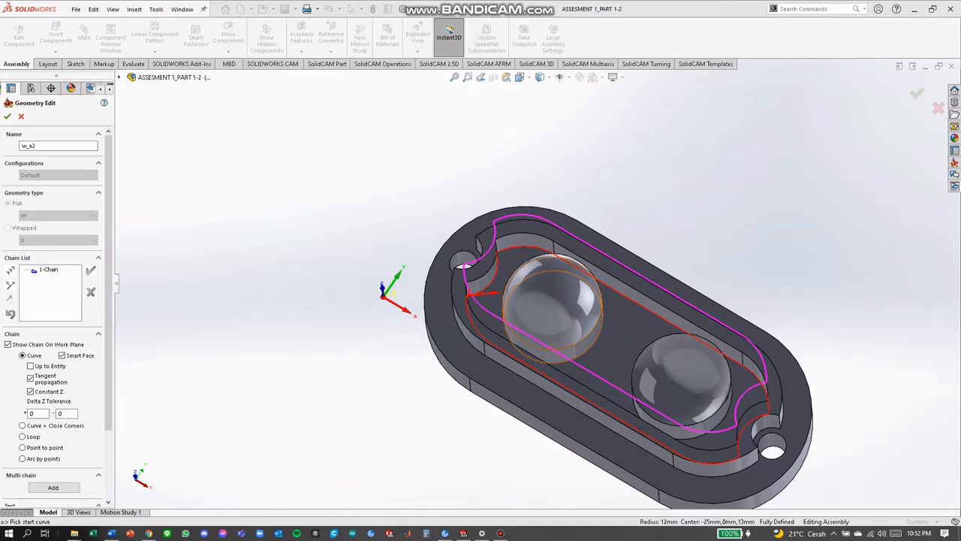
Add the base circles of both domed bosses as chains and accept the third operation's working area
click(595, 342)
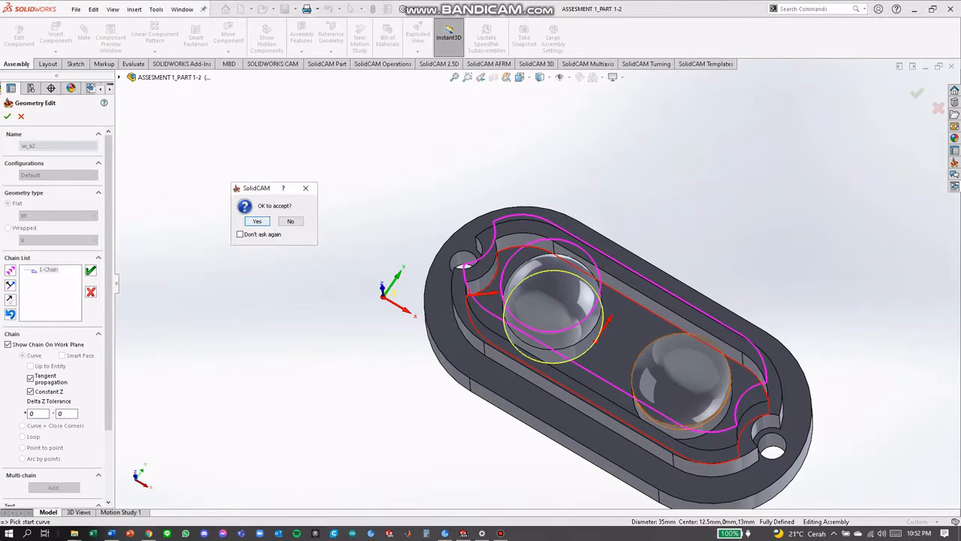
click(257, 221)
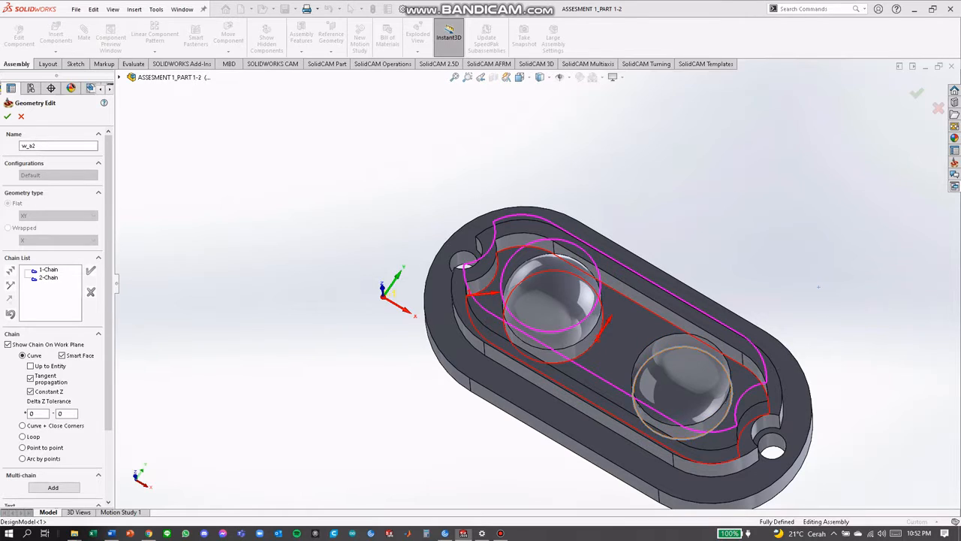
click(732, 382)
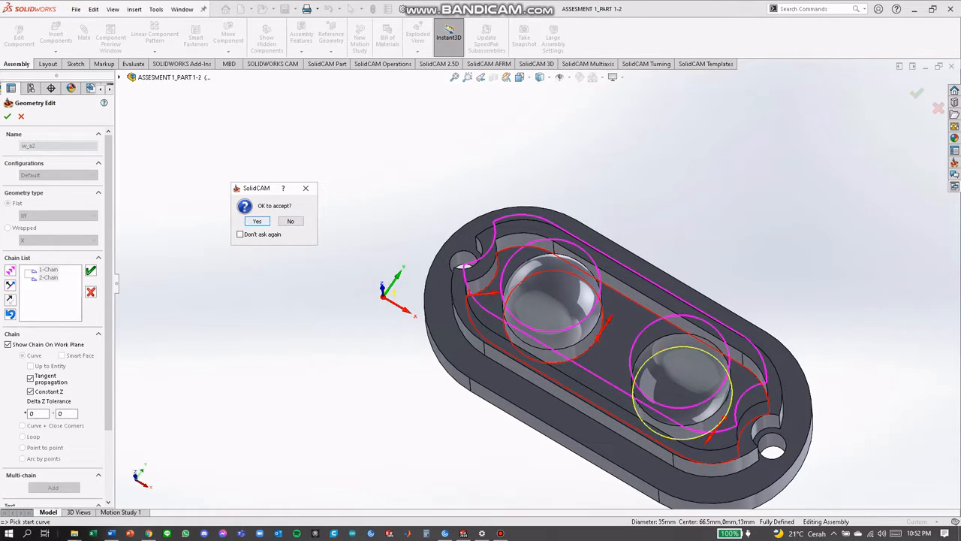
click(257, 221)
click(8, 117)
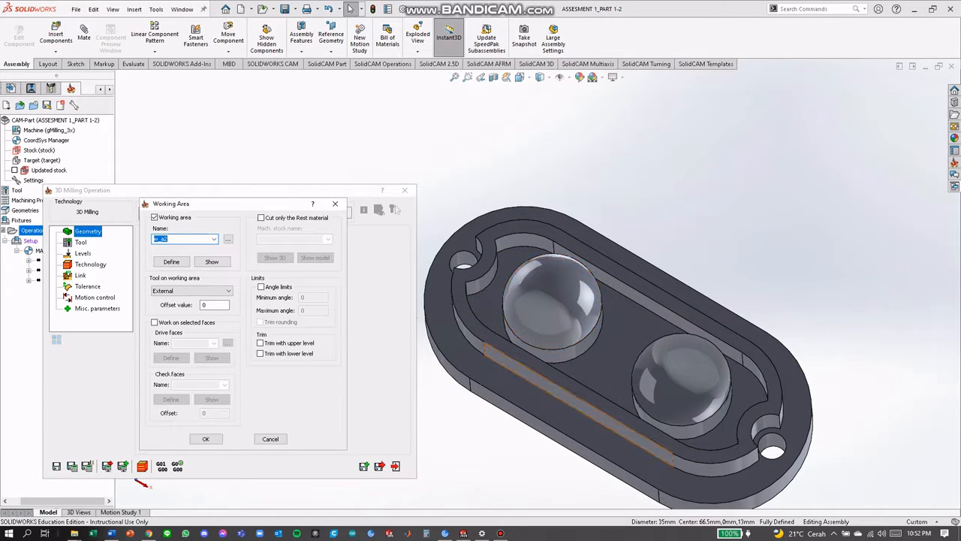
click(206, 438)
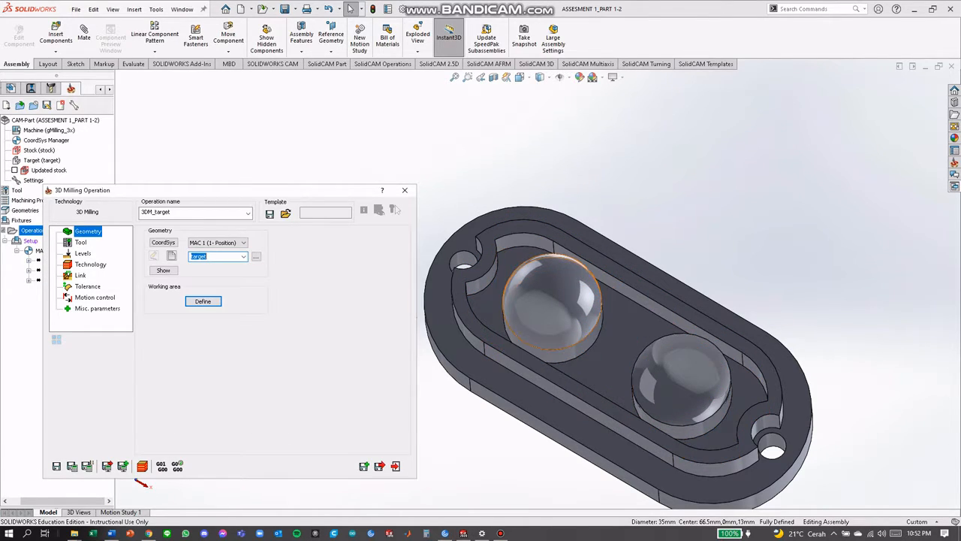
Assign tool 2, the 1.5 mm end mill, to the third 3D milling operation
click(81, 242)
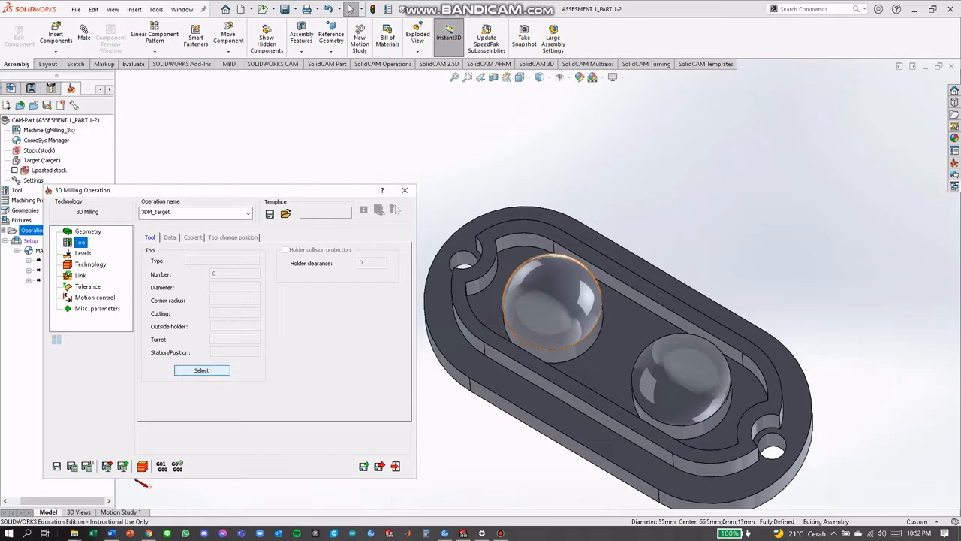
click(201, 370)
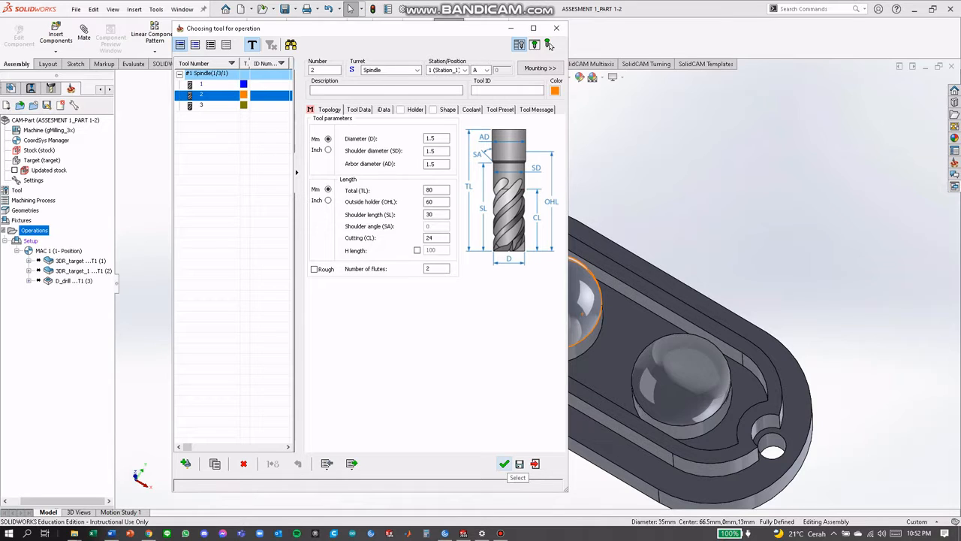
click(504, 464)
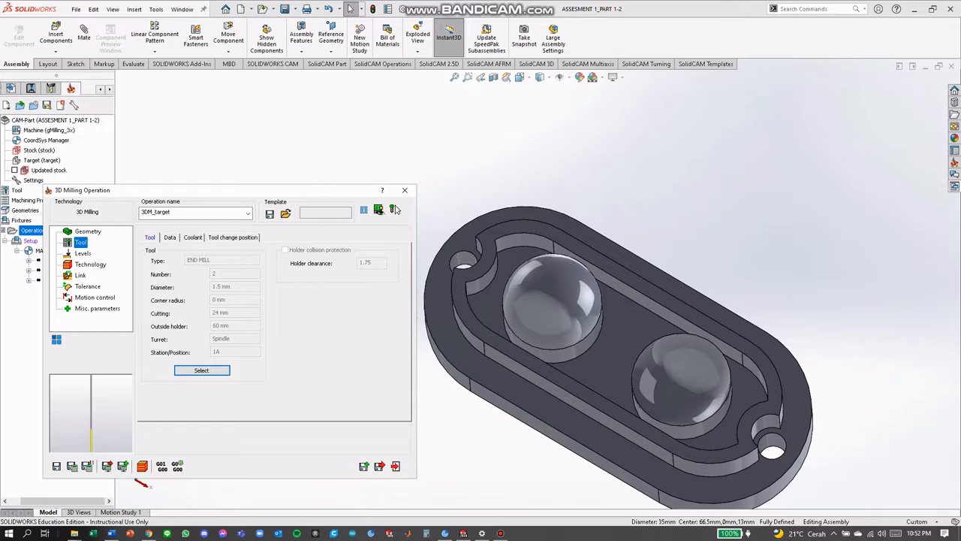
Set the operation's upper milling level to 2 and pick the lower level from the pocket floor face
click(83, 254)
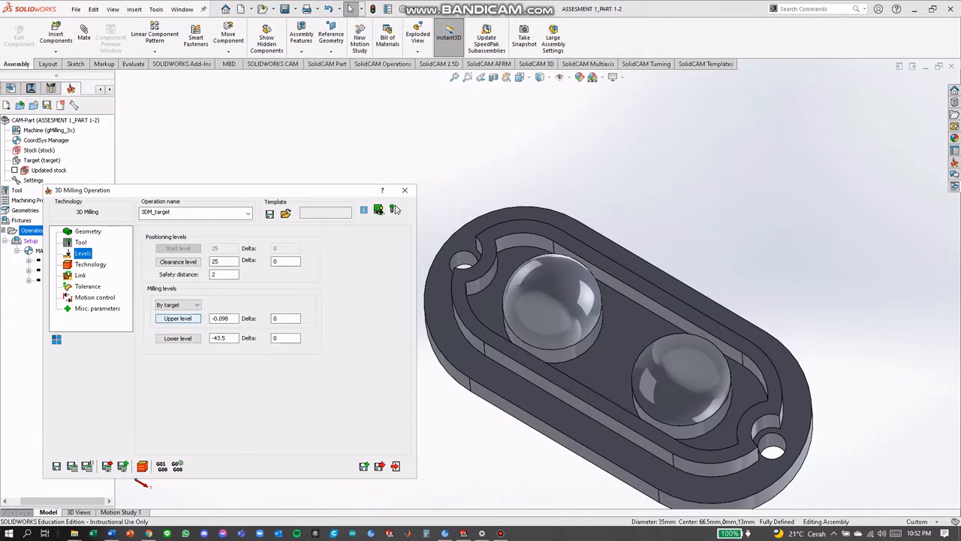
click(178, 318)
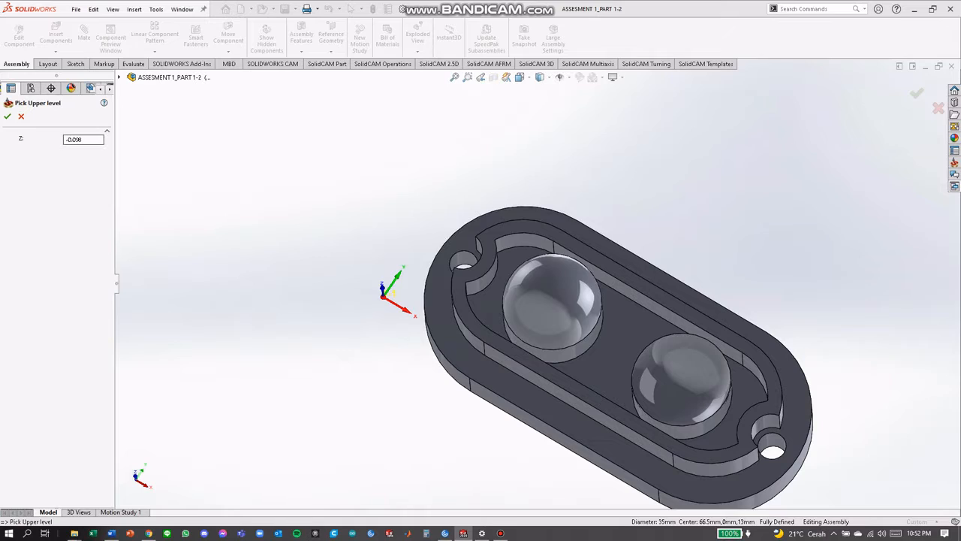
text(5)
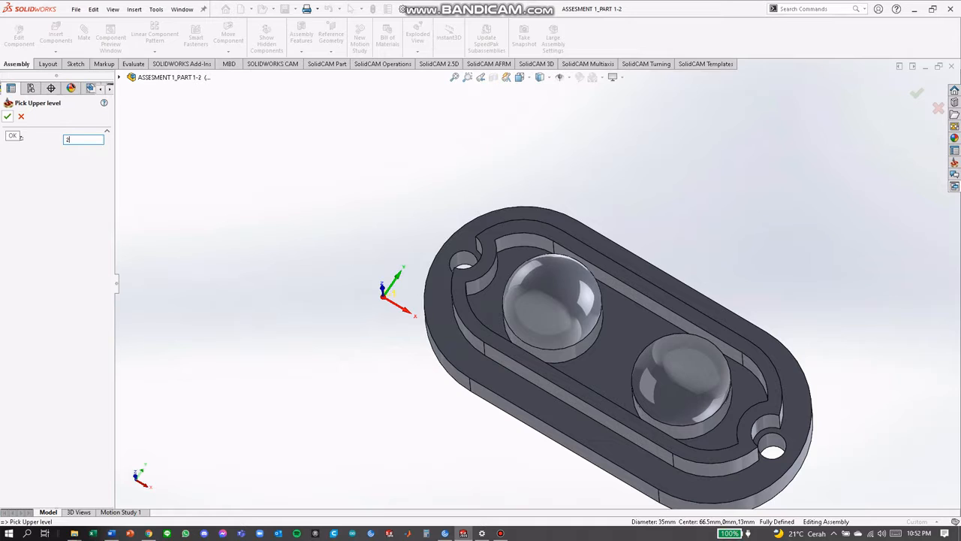
middle_drag(554, 315, 502, 269)
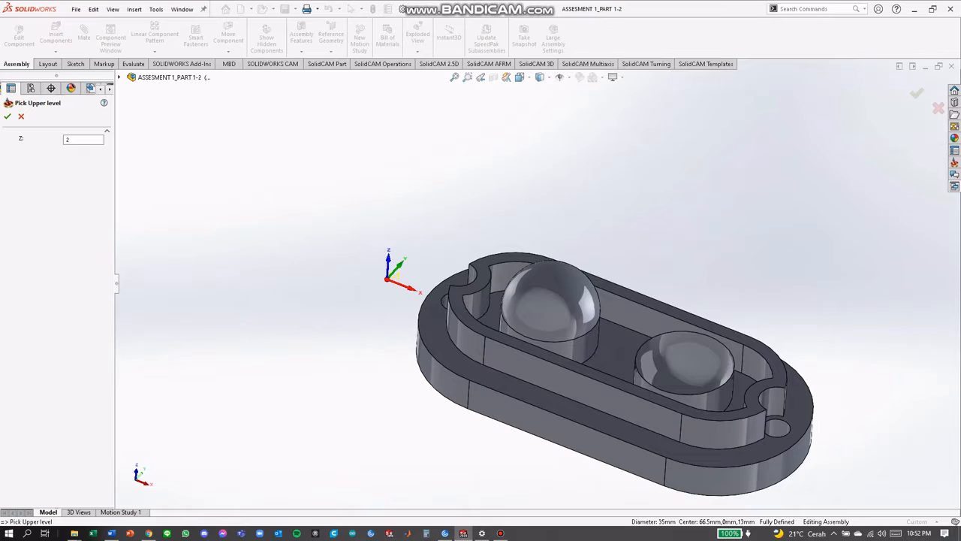
click(7, 116)
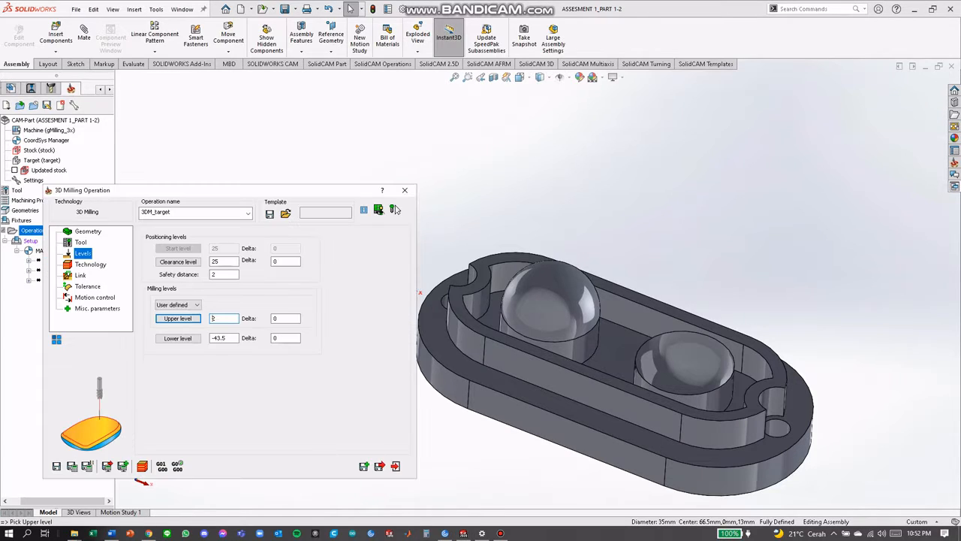
click(178, 338)
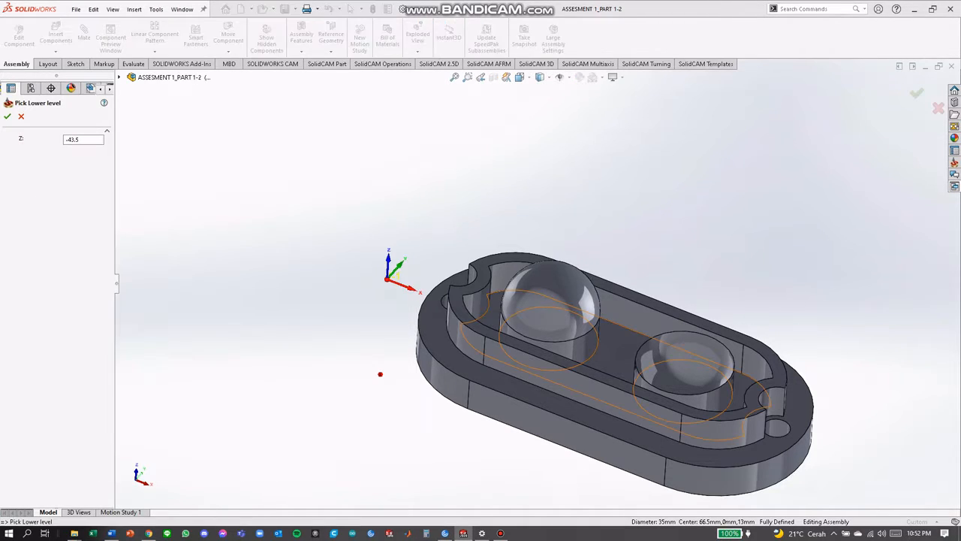
click(496, 315)
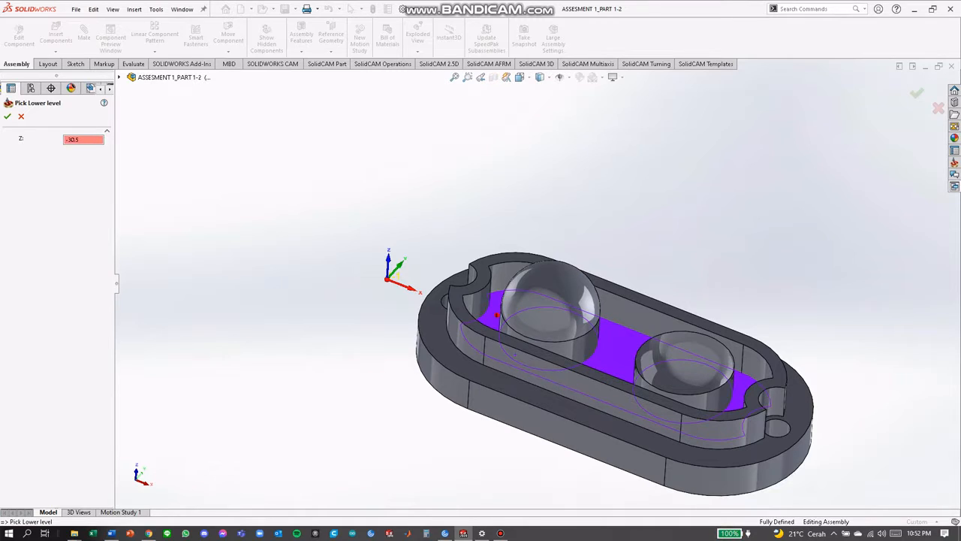
click(8, 116)
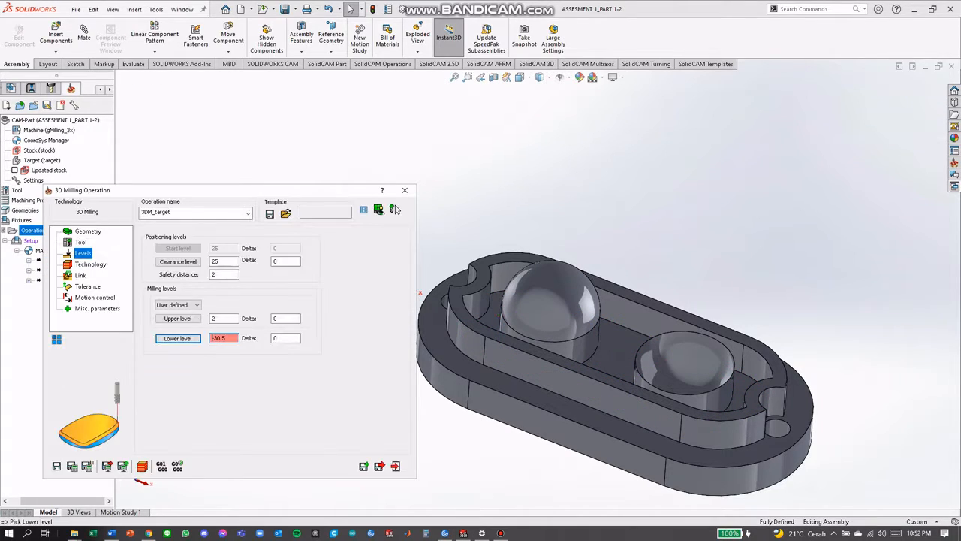
Set the roughing strategy to Contour and try to save the operation, declining the upper level above the CoordSys level
click(90, 264)
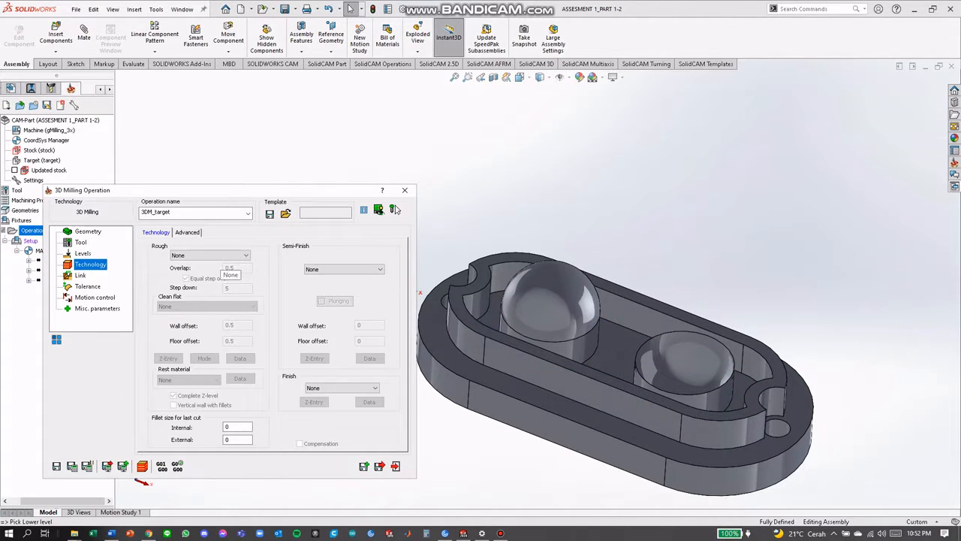
click(210, 255)
click(181, 277)
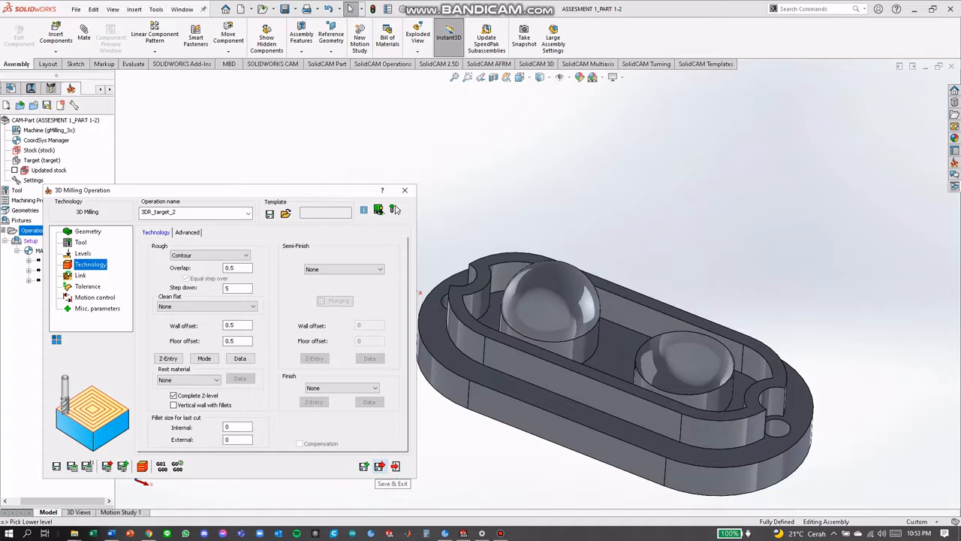
click(379, 465)
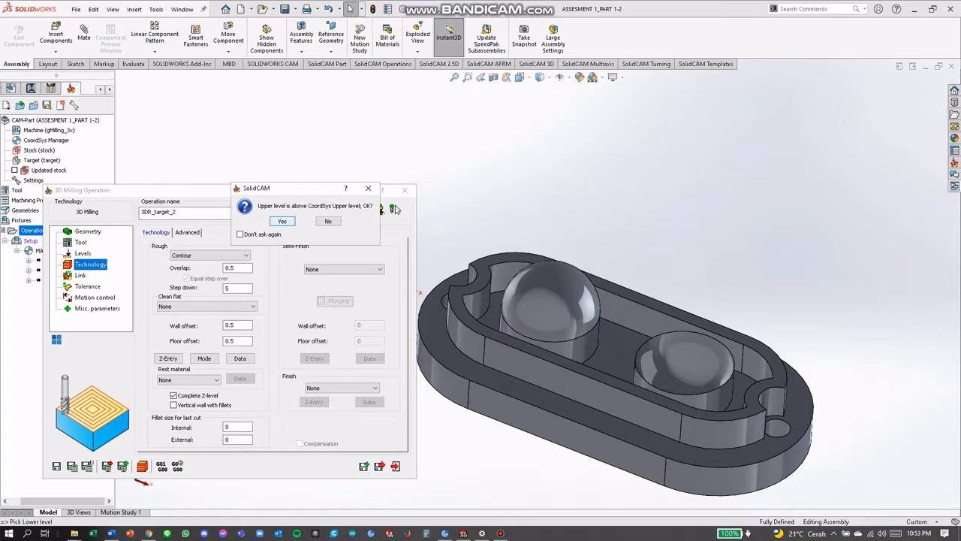
key(n)
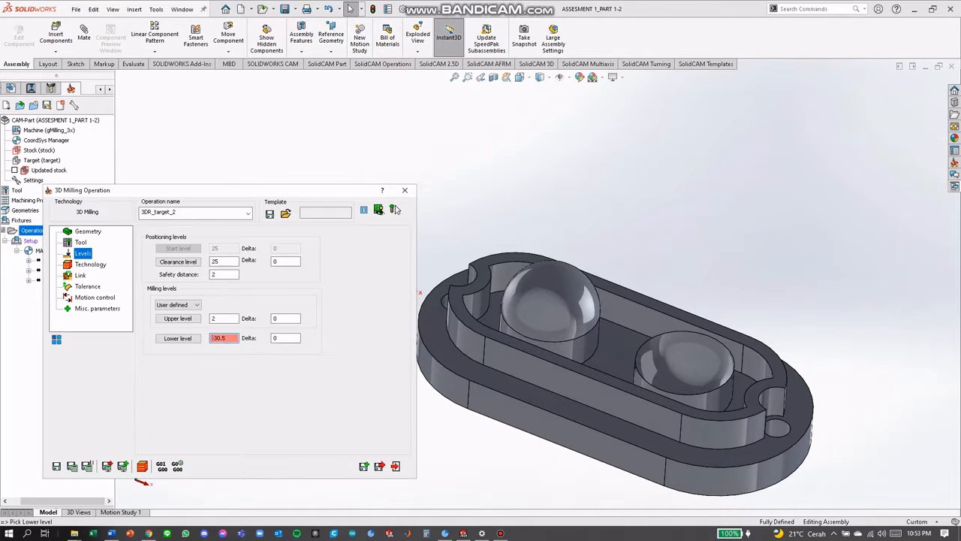
Set the upper milling level to 1 and save the operation, accepting the level above the CoordSys upper level
click(177, 319)
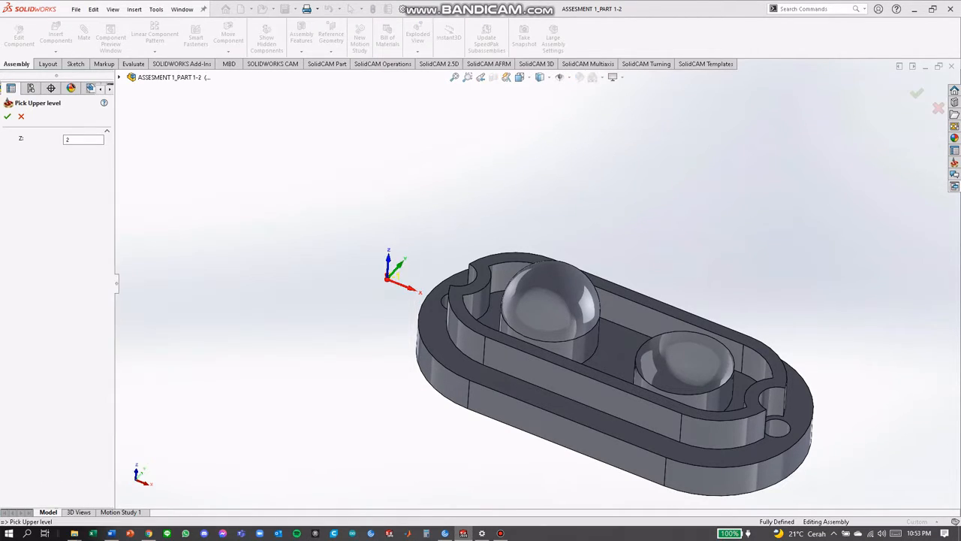
click(72, 140)
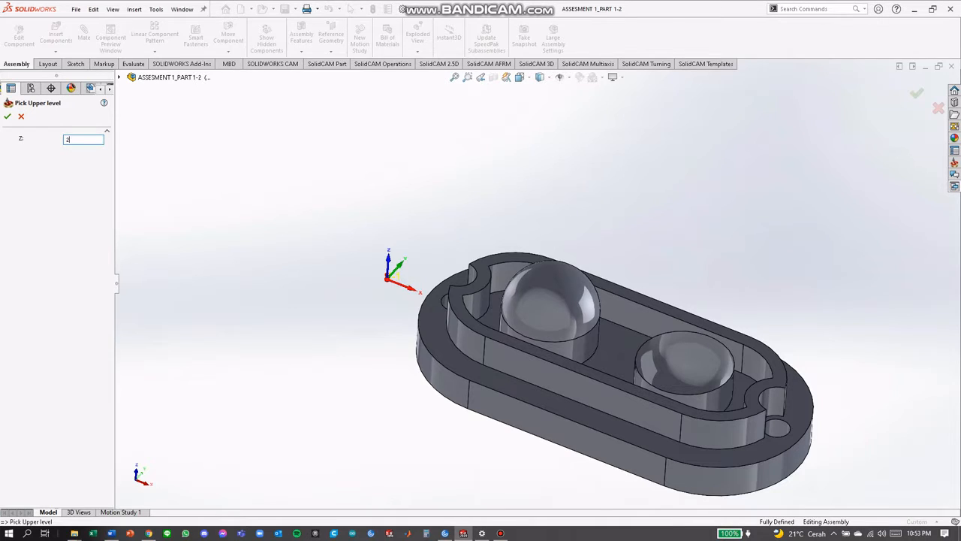
text(1)
click(8, 116)
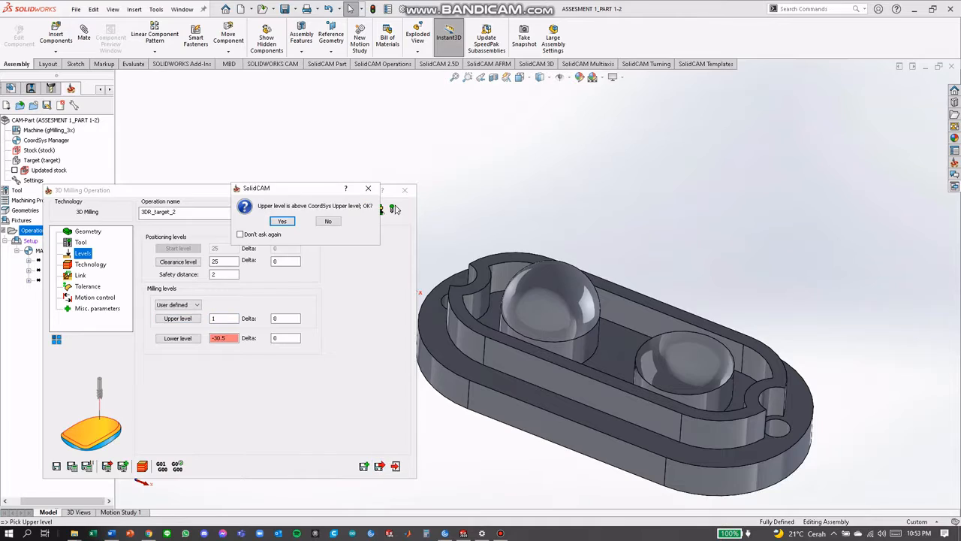
key(Return)
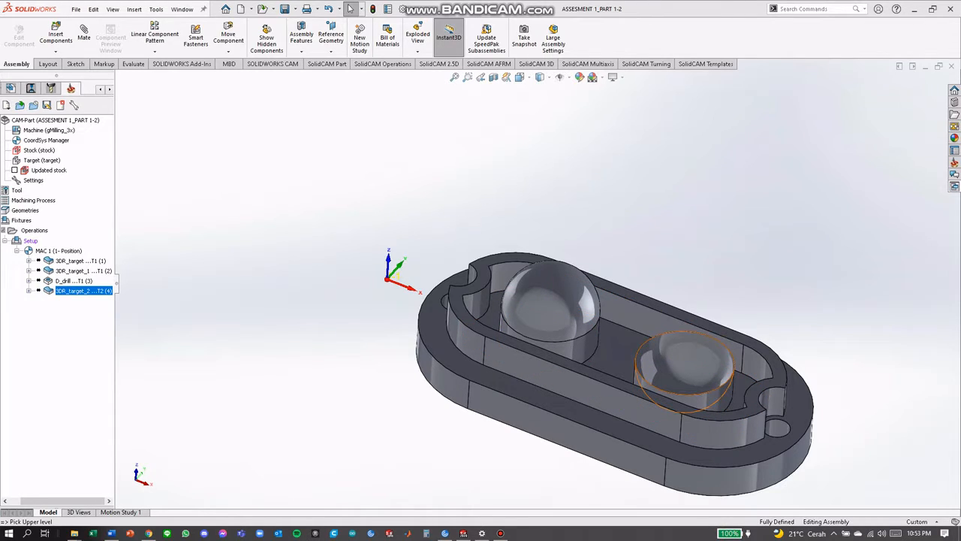
middle_drag(668, 367, 670, 377)
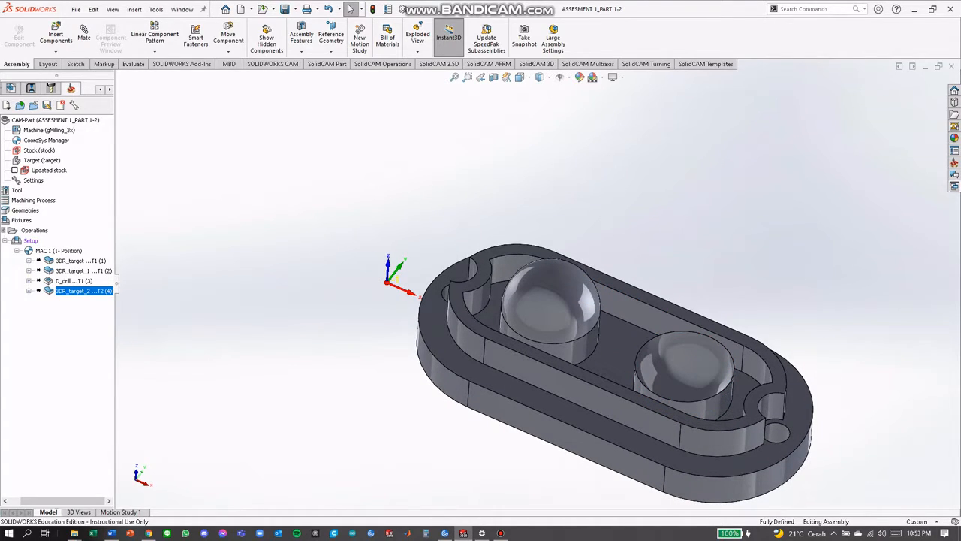
right_click(29, 241)
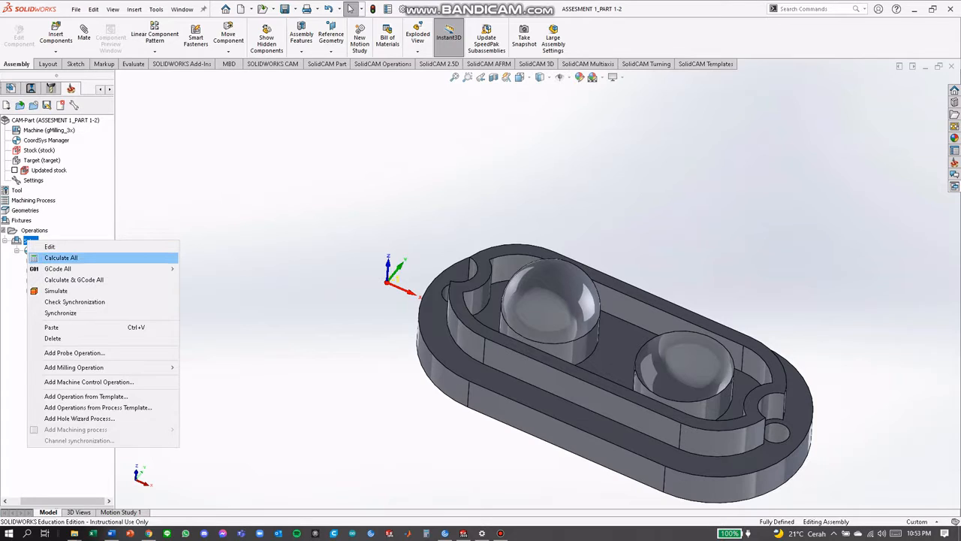
key(Escape)
right_click(30, 240)
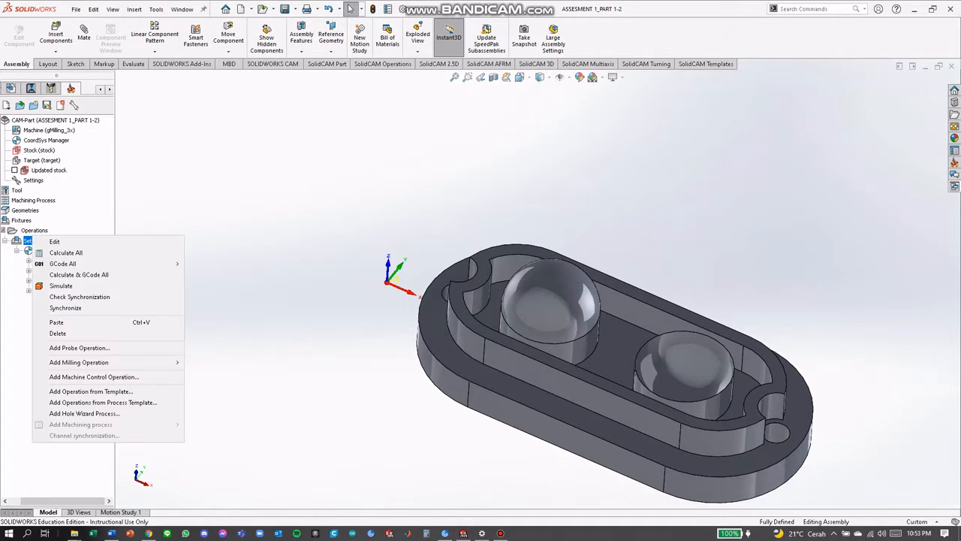
key(Escape)
Add a fourth 3D milling operation working on selected faces, with the dome surface farther from the coordinate origin as drive face
right_click(34, 230)
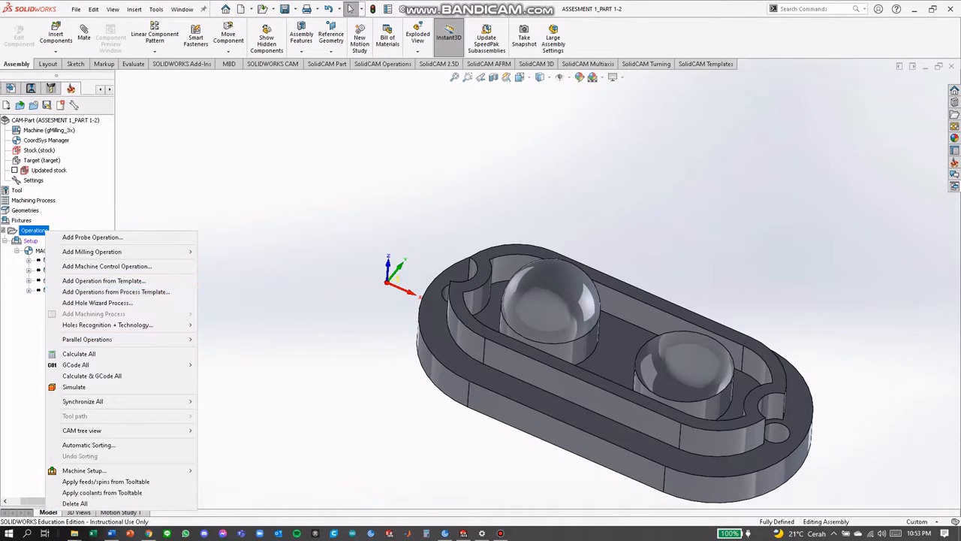
mouse_move(92, 251)
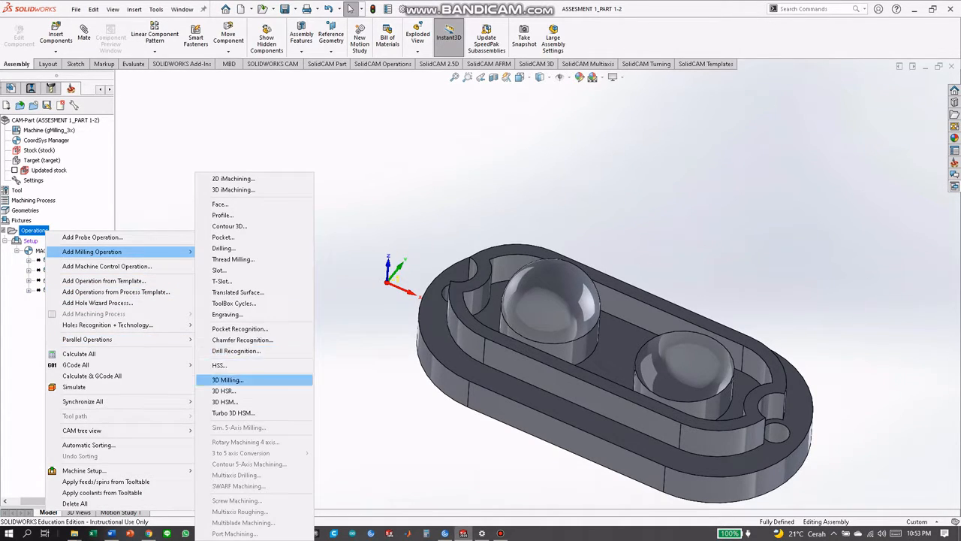
click(228, 380)
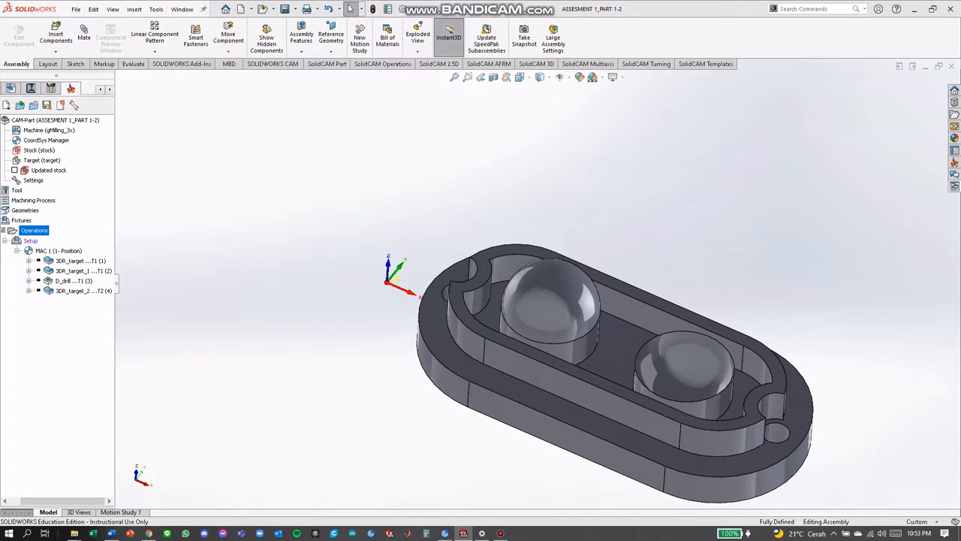
click(202, 301)
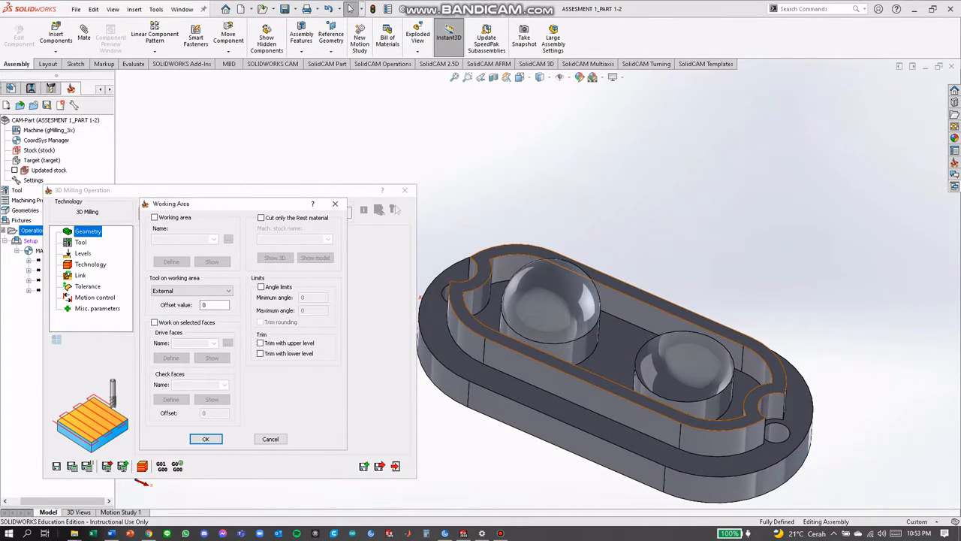
click(155, 322)
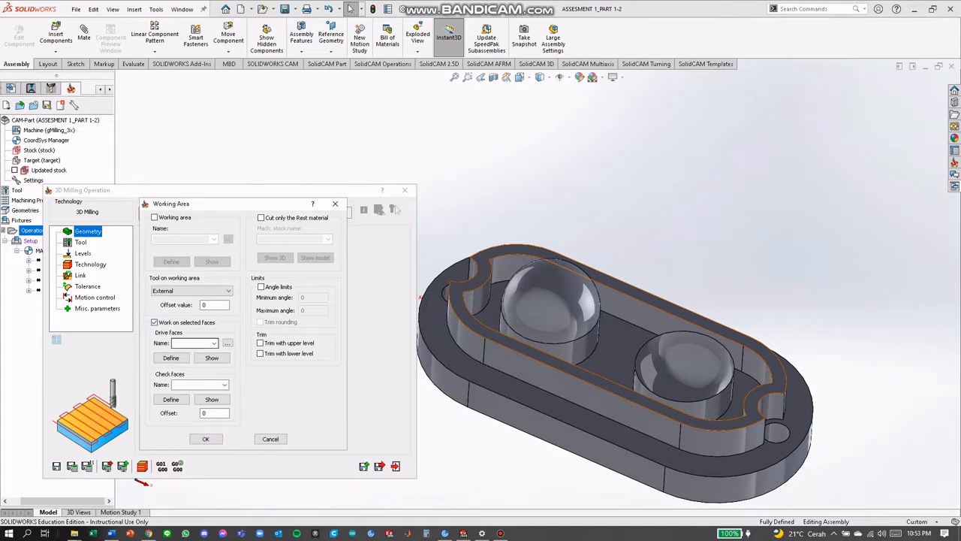
click(170, 357)
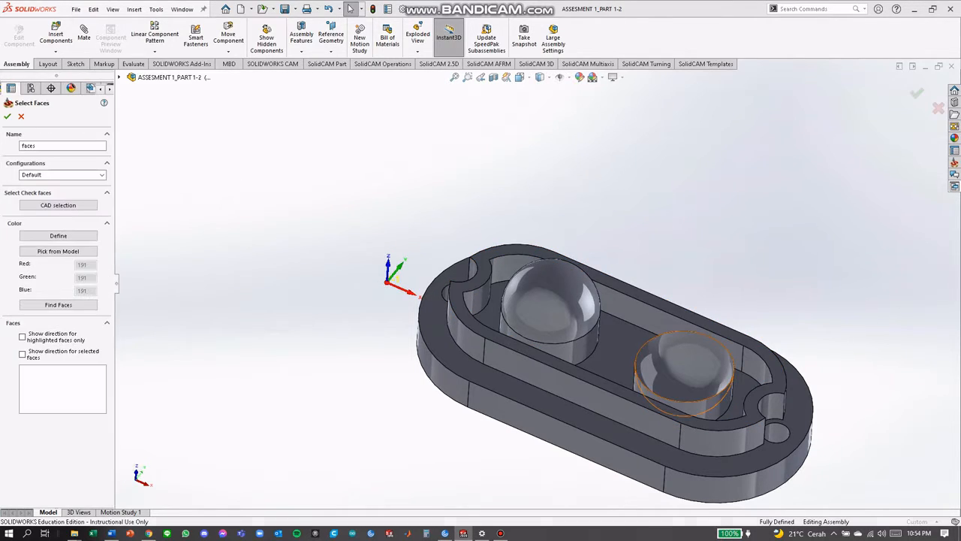
click(694, 372)
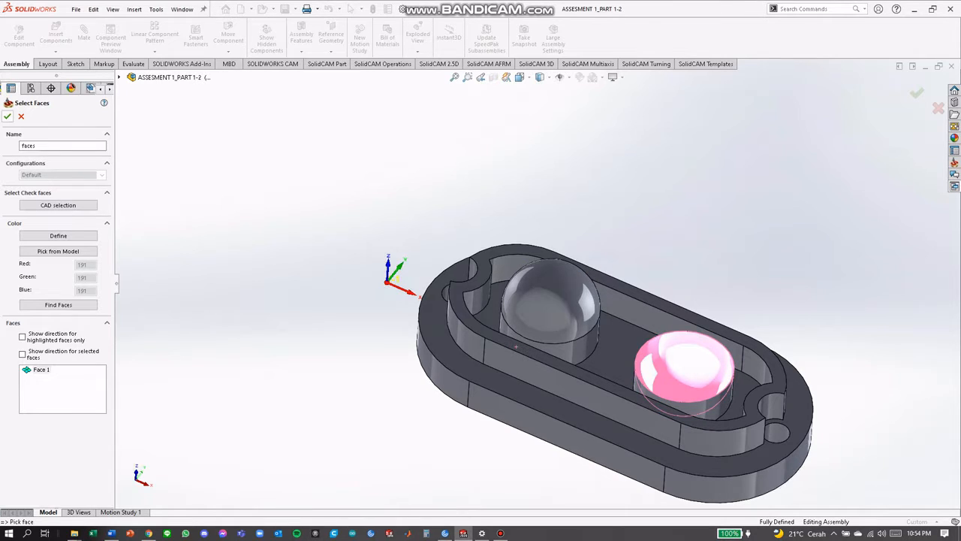
click(7, 116)
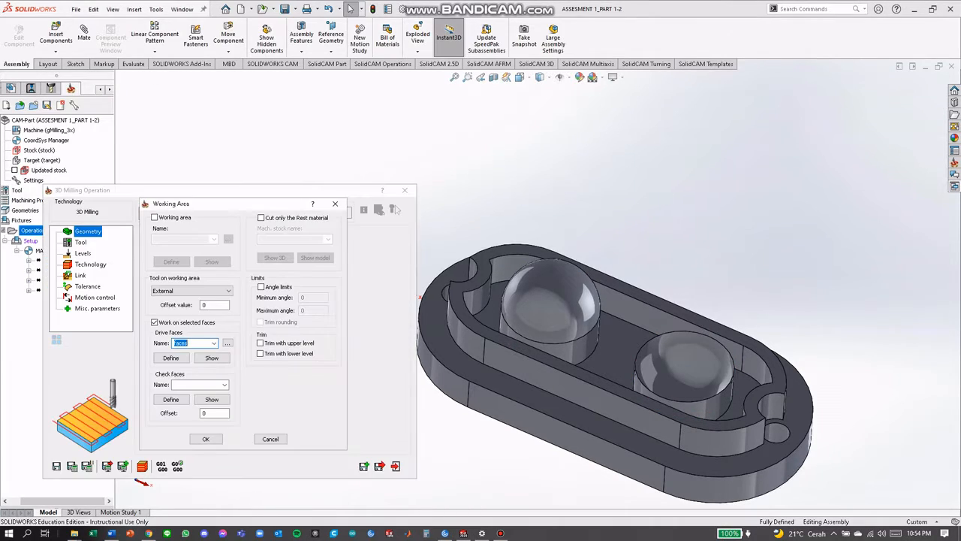
click(206, 438)
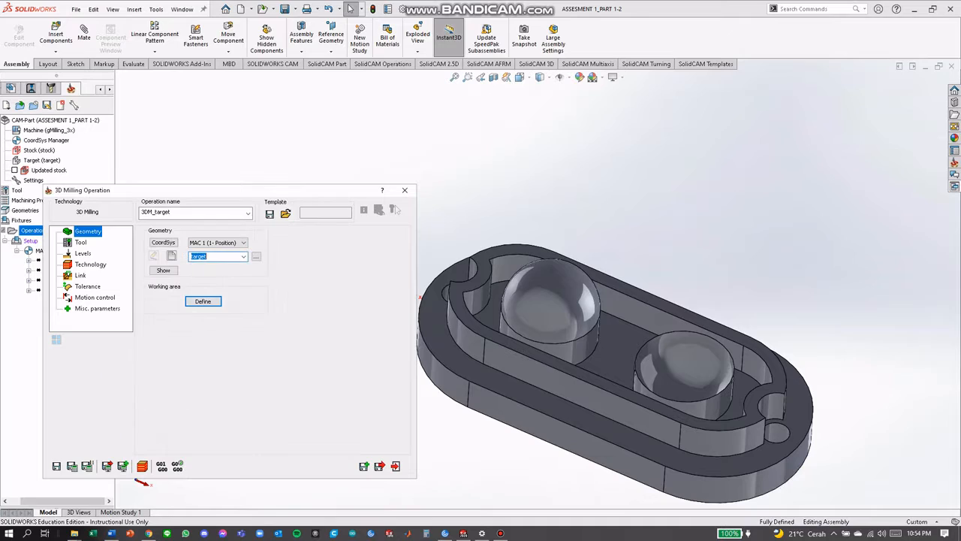
Assign tool 3, the 10 mm tool with 5 mm corner radius, to the fourth 3D milling operation
click(80, 243)
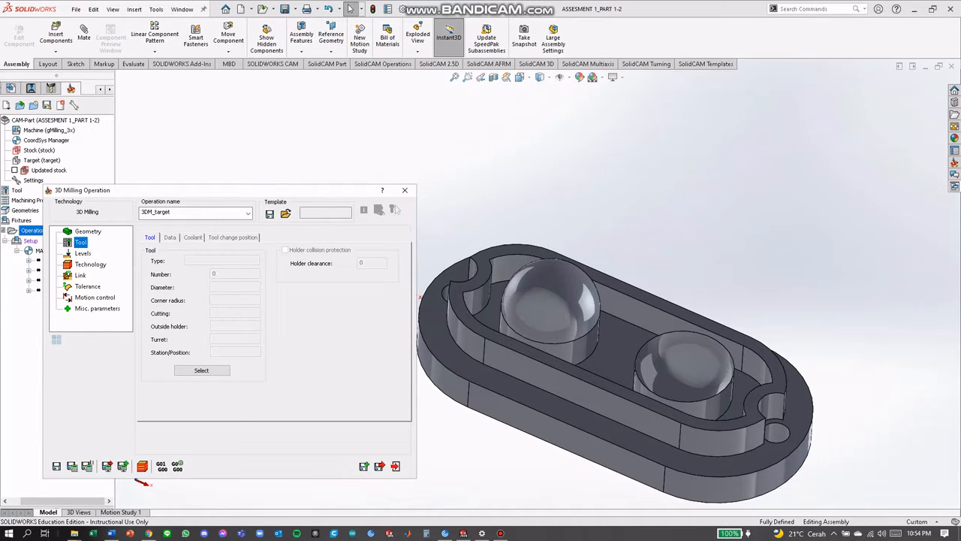
click(201, 370)
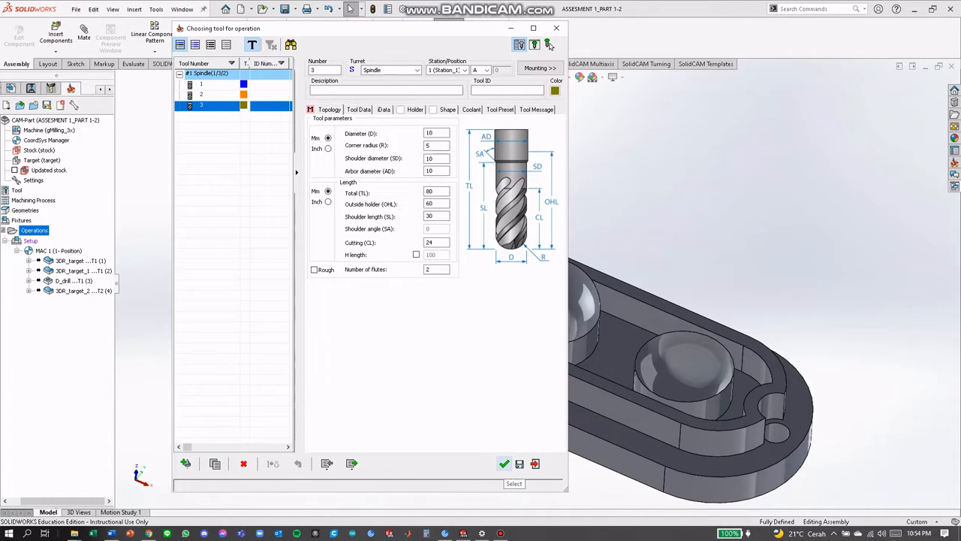
click(504, 463)
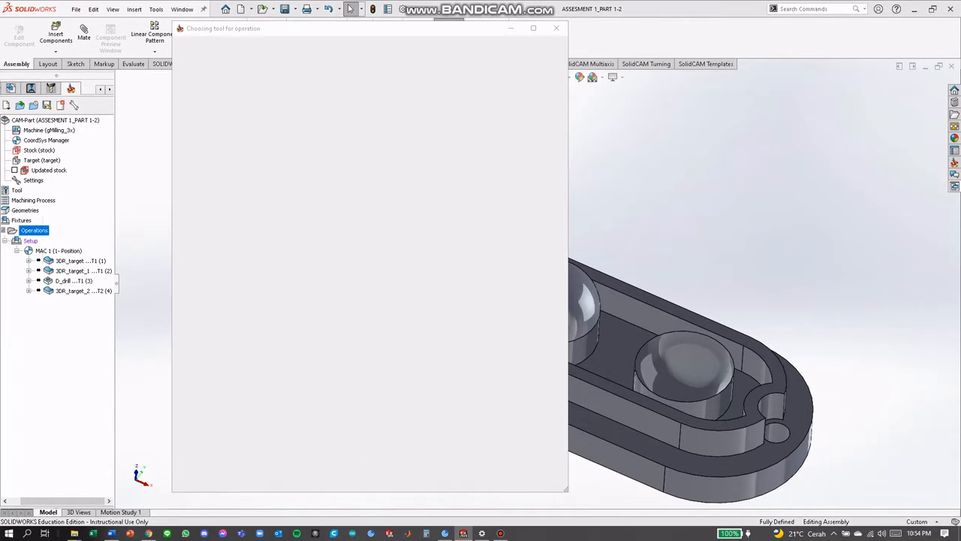
Set the upper milling level to -17.5 by picking the top face of the raised inner rim
click(83, 253)
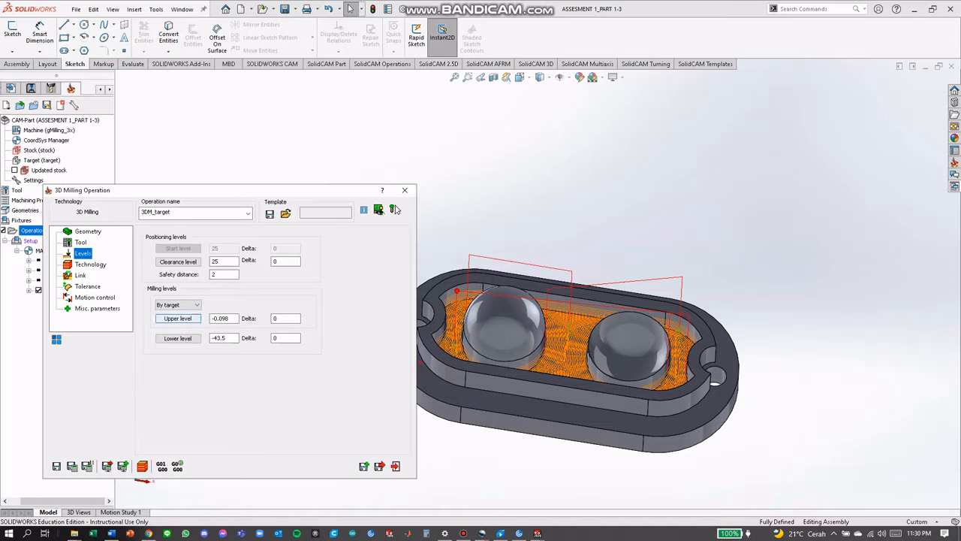
double_click(223, 318)
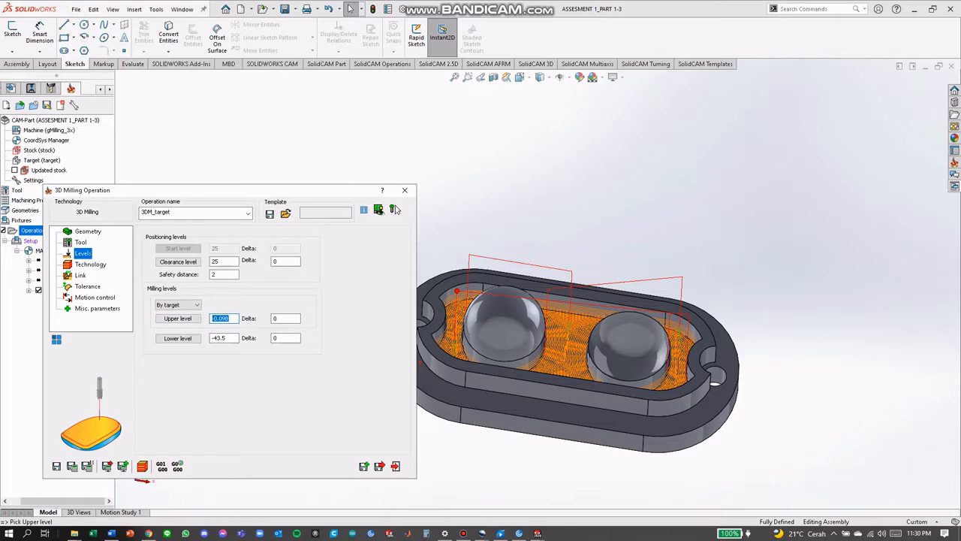
click(178, 318)
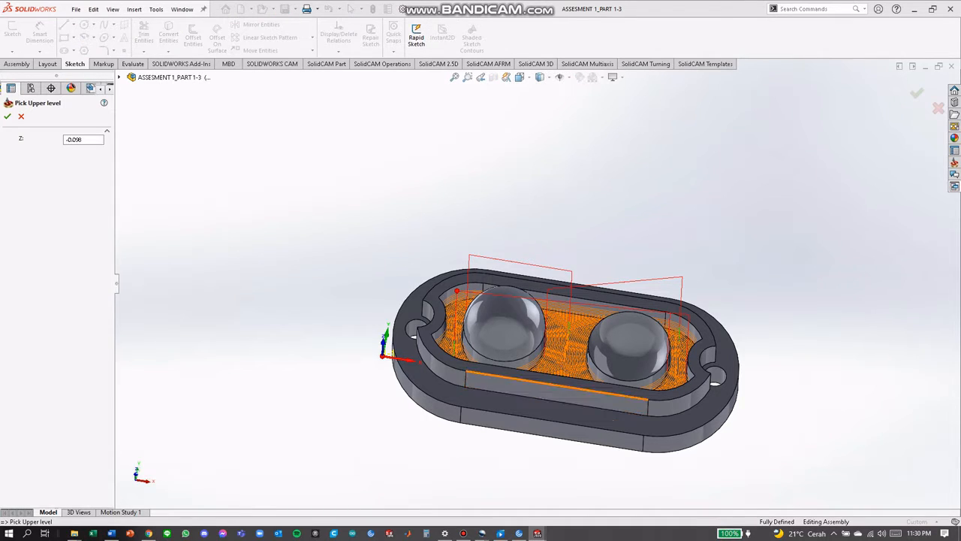
click(620, 390)
middle_drag(619, 390, 608, 345)
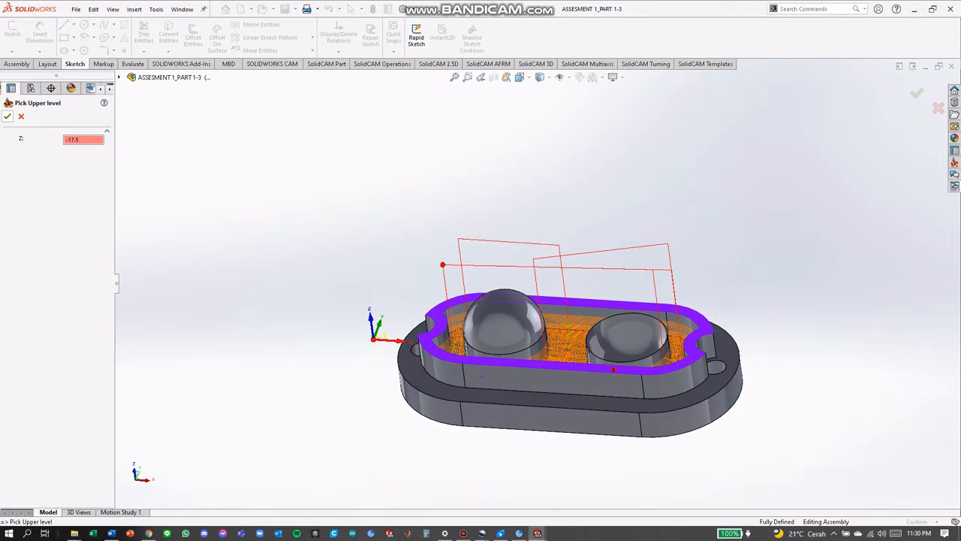
click(8, 116)
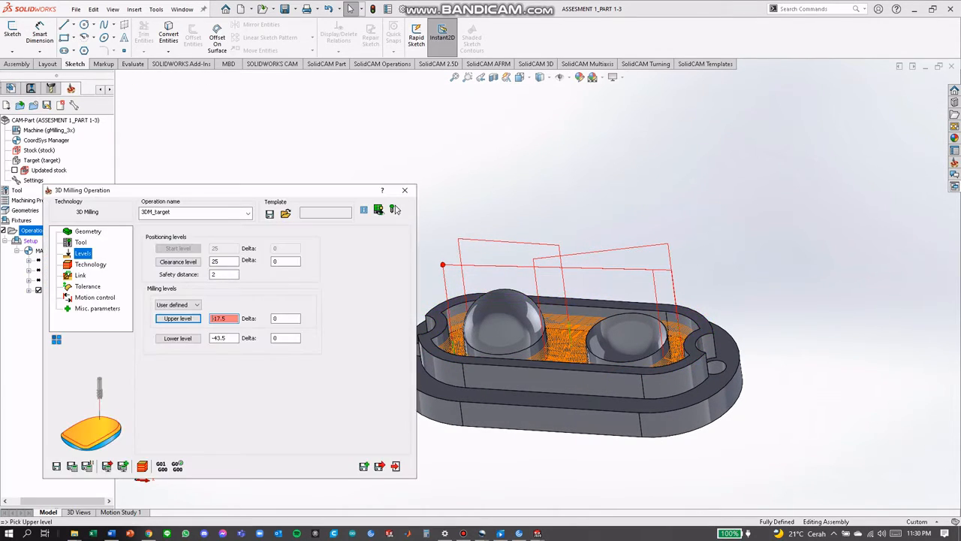
Set the lower milling level of the operation to -35
click(178, 338)
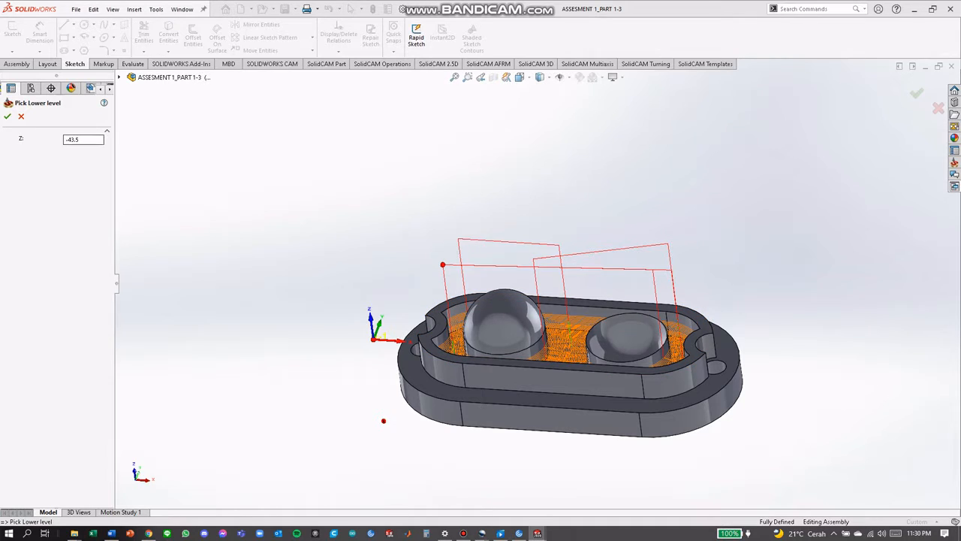
drag(82, 140, 66, 140)
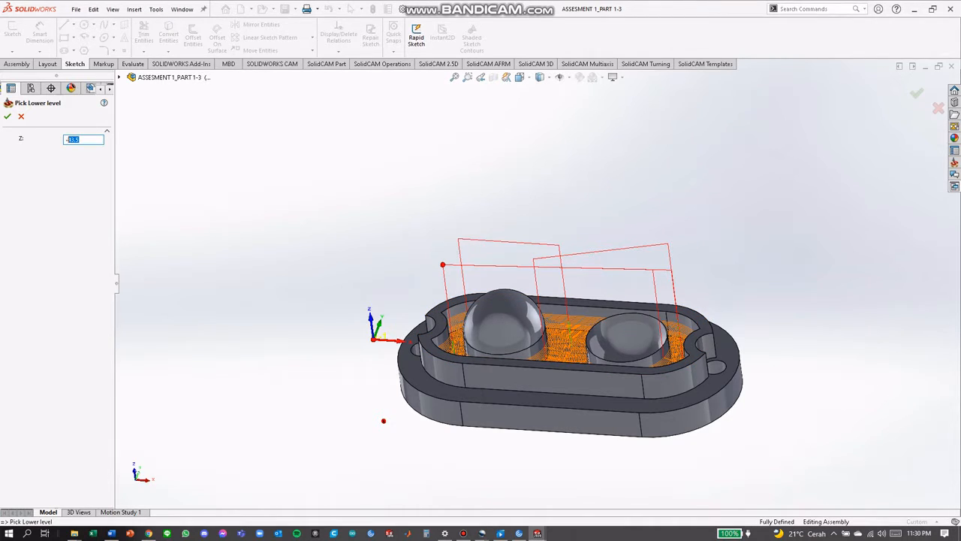
text(-35)
key(Return)
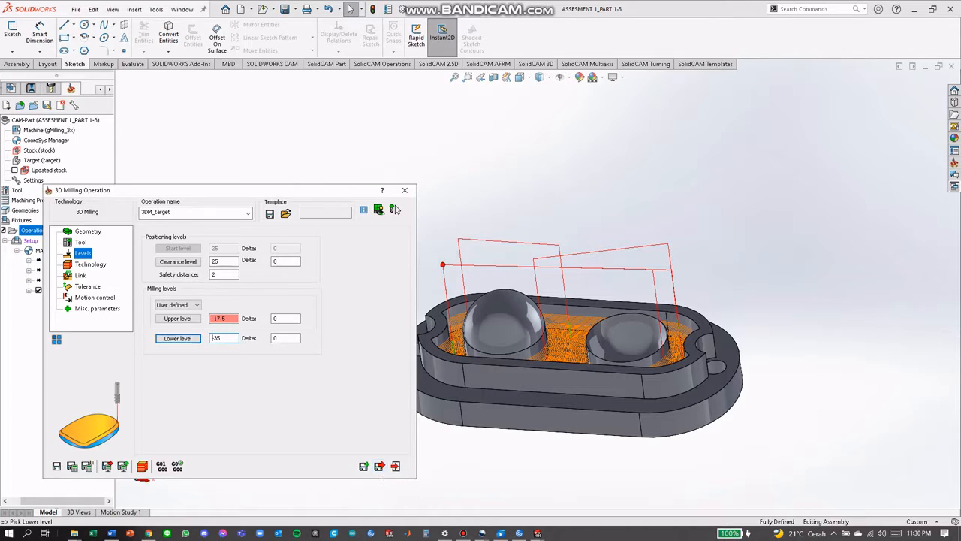
Set the roughing strategy to Contour and save and close the fourth 3D milling operation
click(90, 264)
click(197, 256)
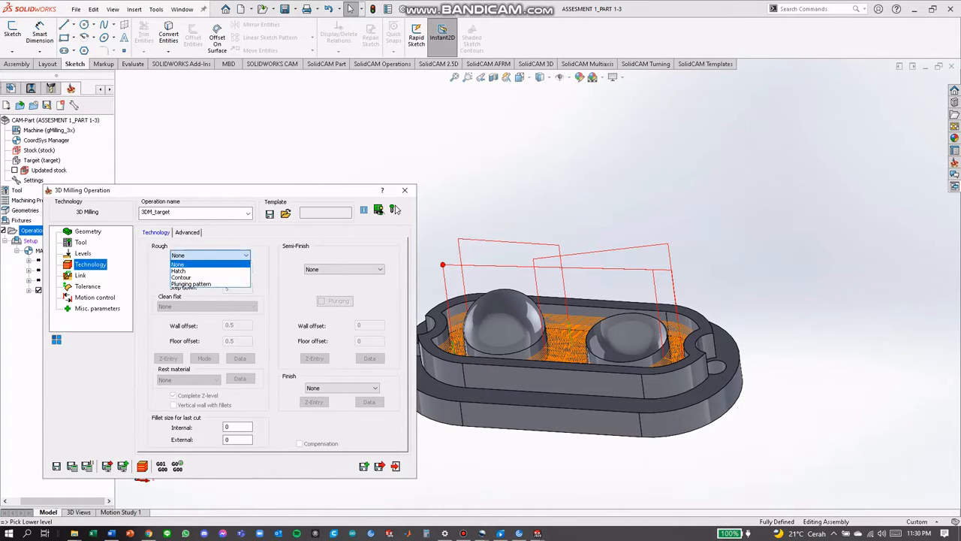
click(197, 277)
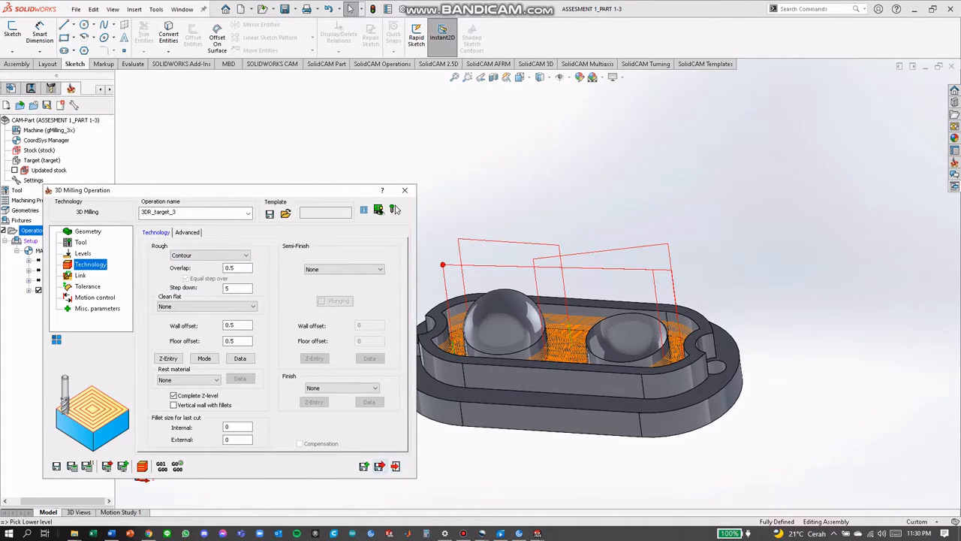
click(380, 466)
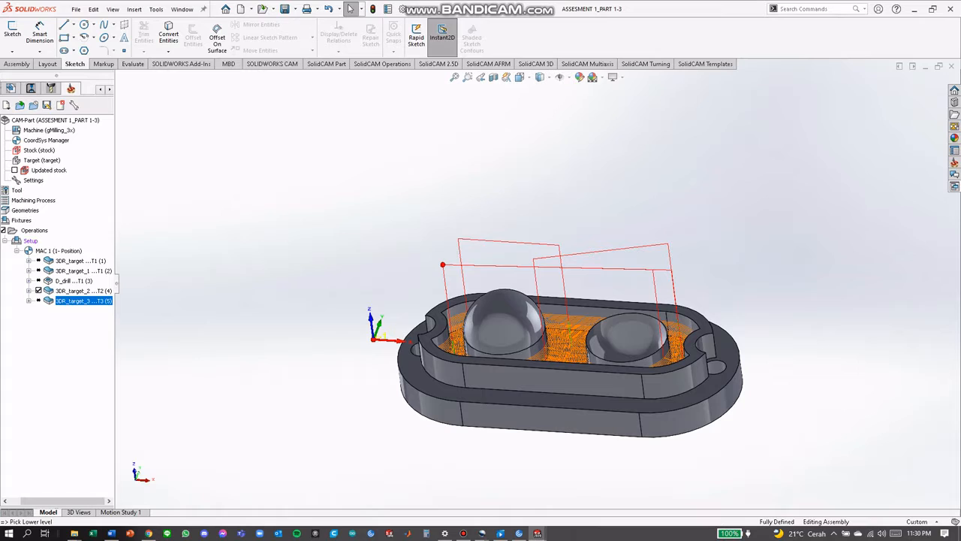
Hide the tool path of operation 3DR_target_2 and calculate operation 3DR_target_3
click(38, 291)
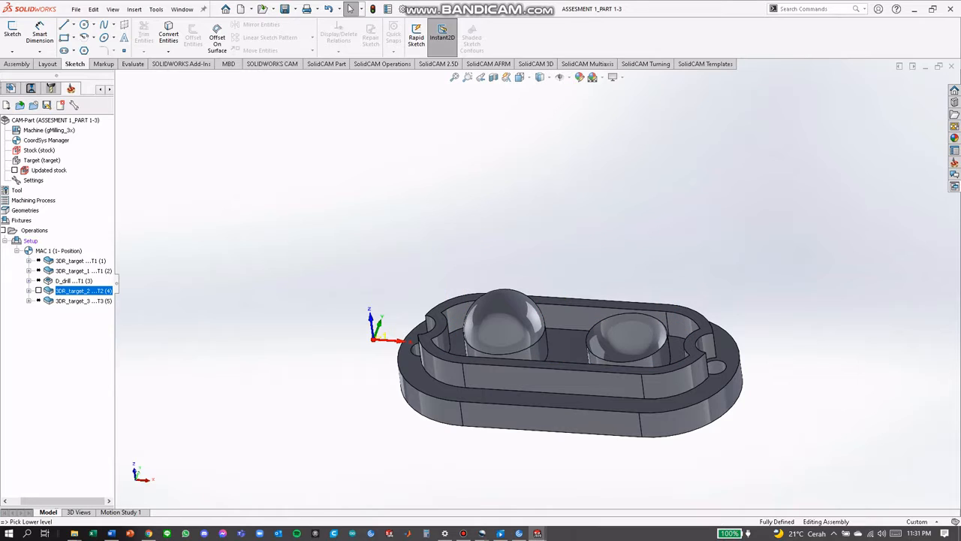
right_click(68, 301)
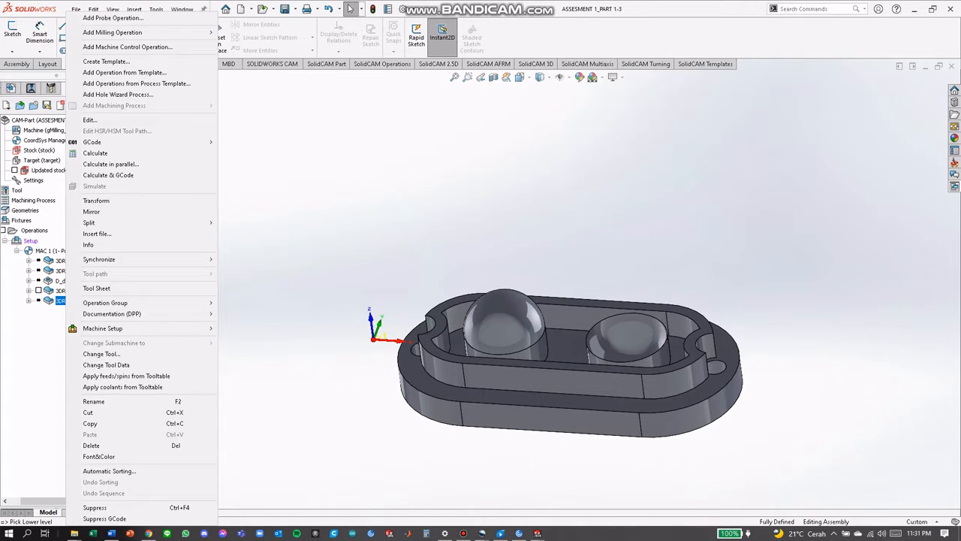
click(96, 153)
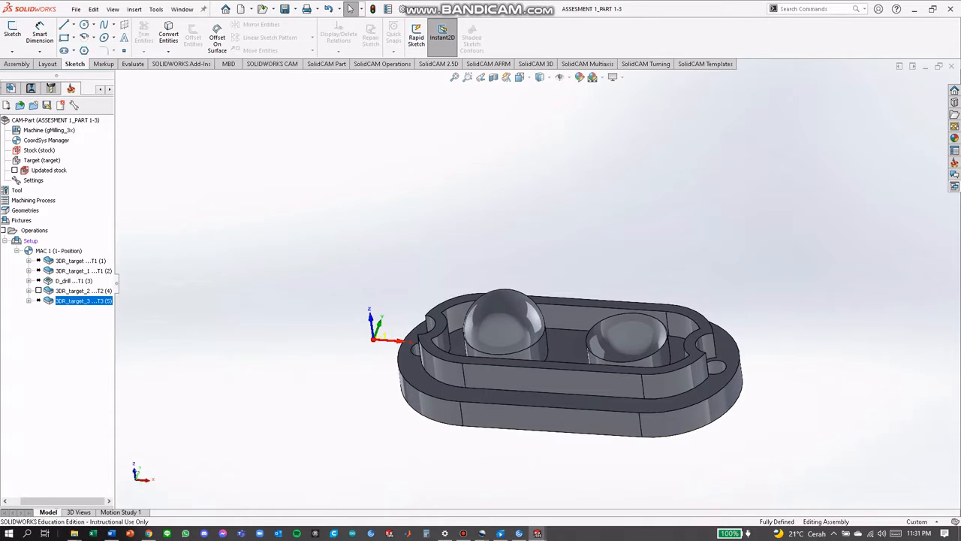
right_click(89, 300)
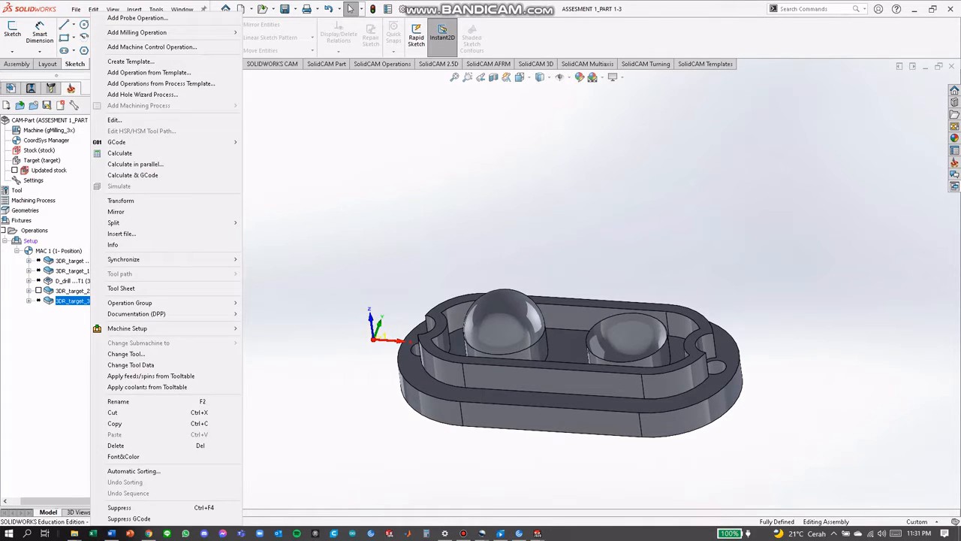
mouse_move(132, 303)
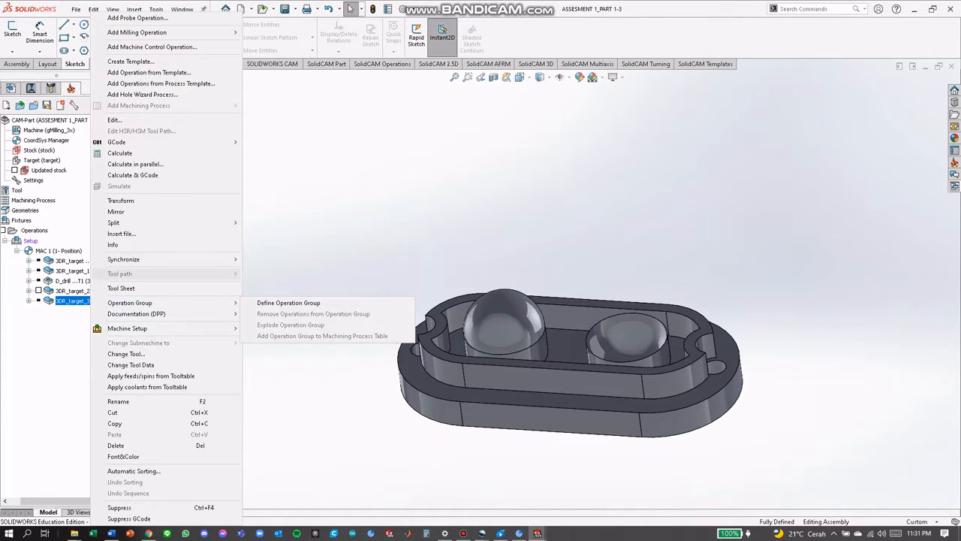
click(132, 274)
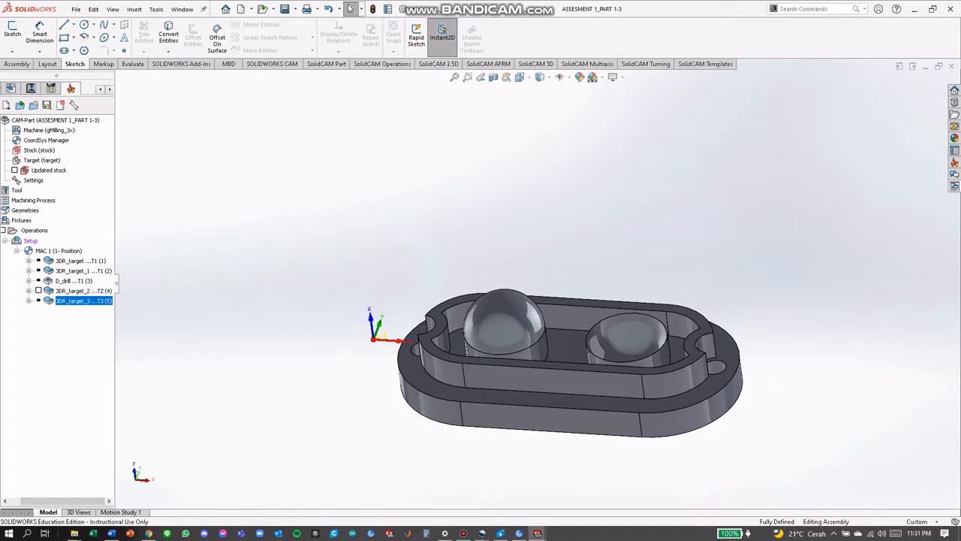
Add a fifth 3D milling operation working on selected faces, with the dome surface nearer the coordinate origin as drive face
right_click(27, 229)
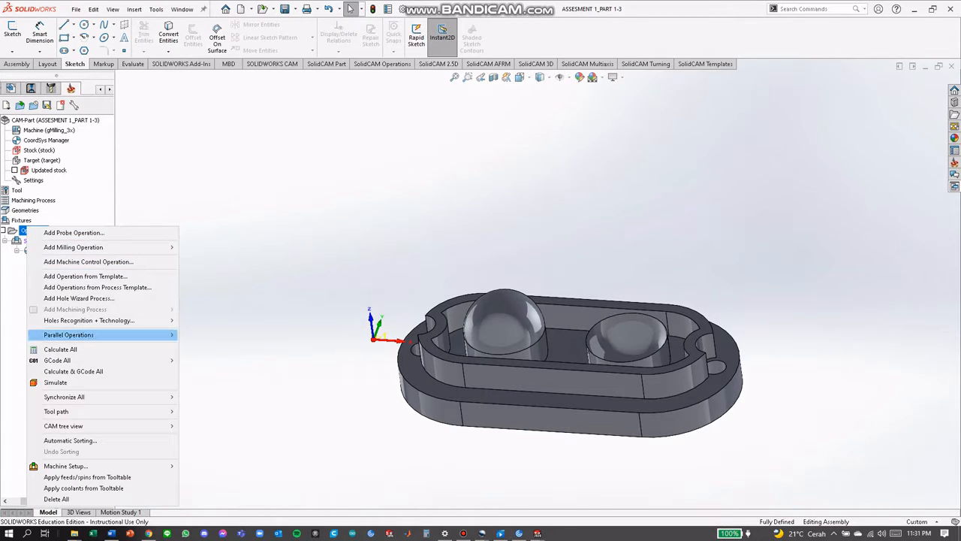
mouse_move(105, 334)
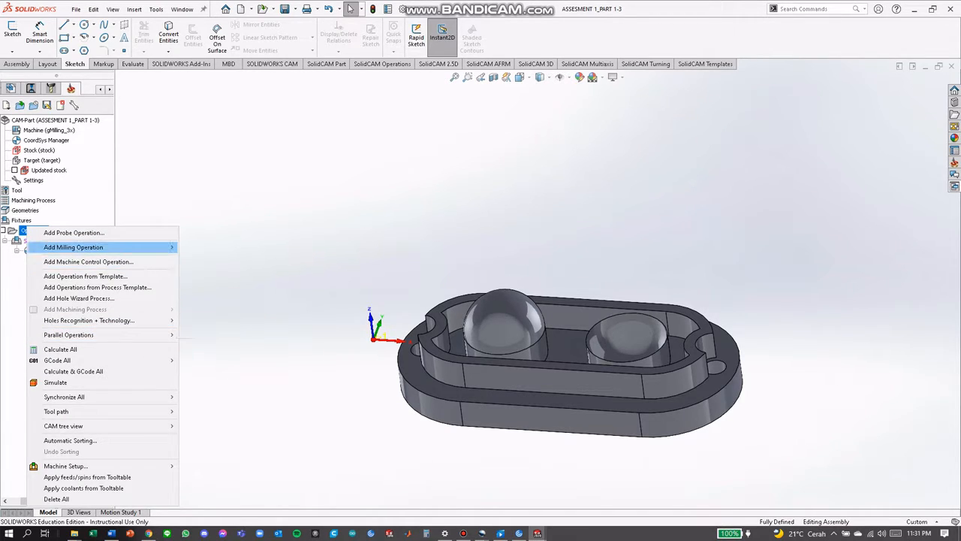
mouse_move(97, 247)
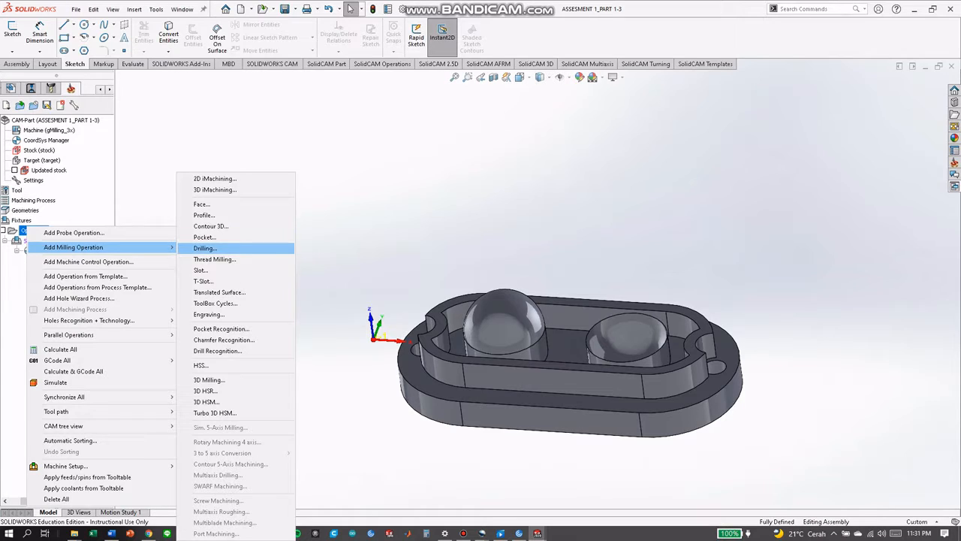
click(209, 380)
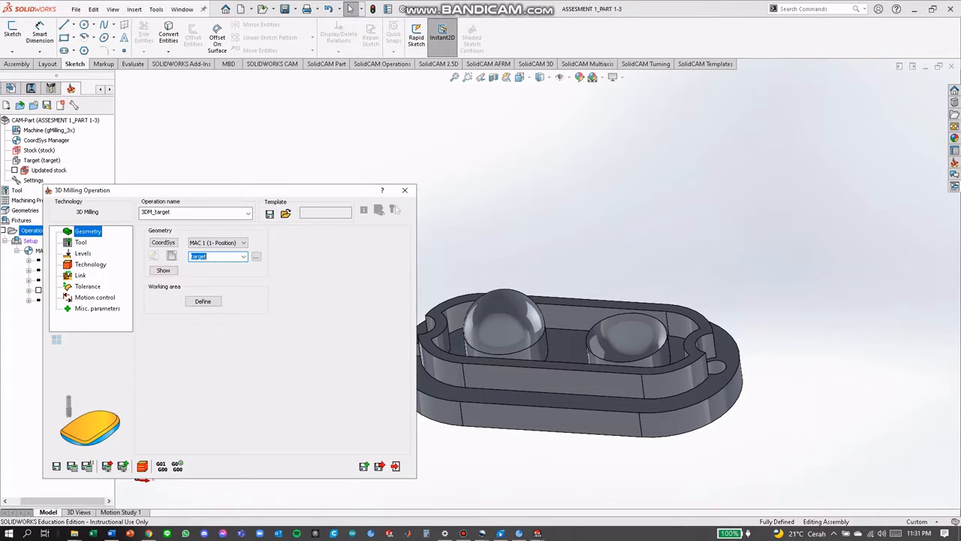
click(203, 301)
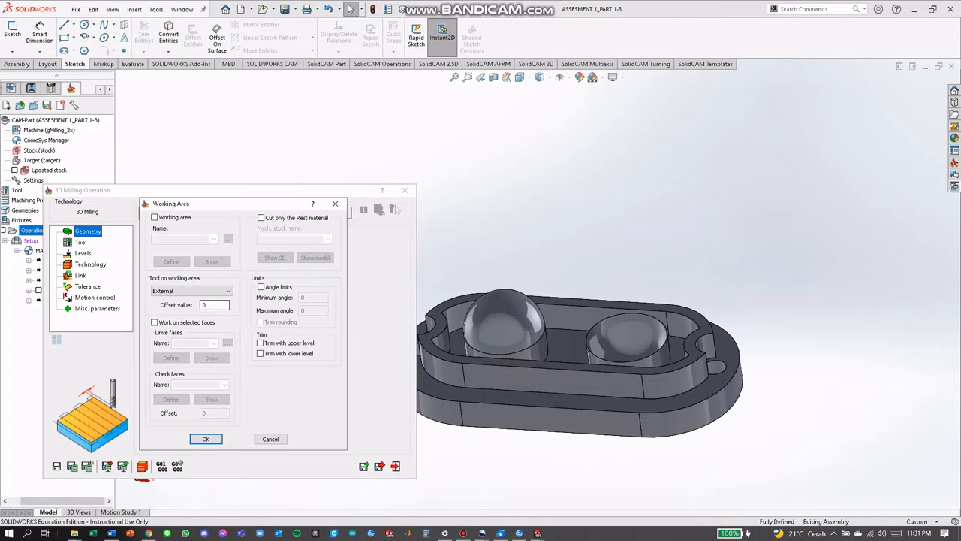
click(155, 323)
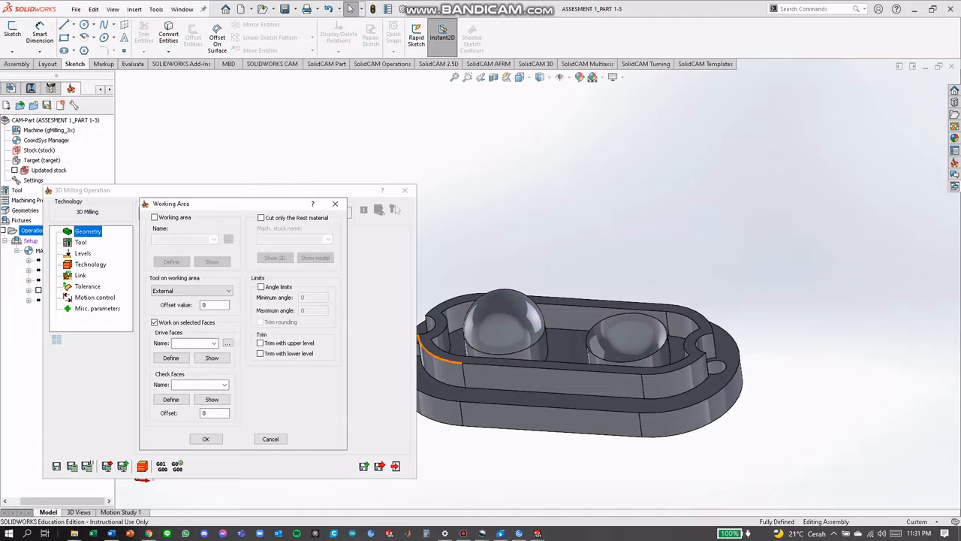
click(170, 357)
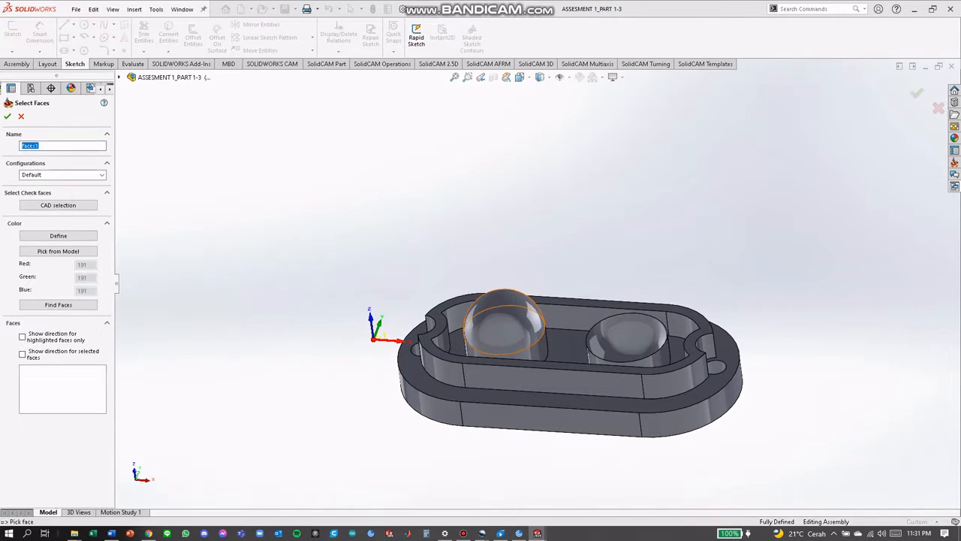
click(502, 321)
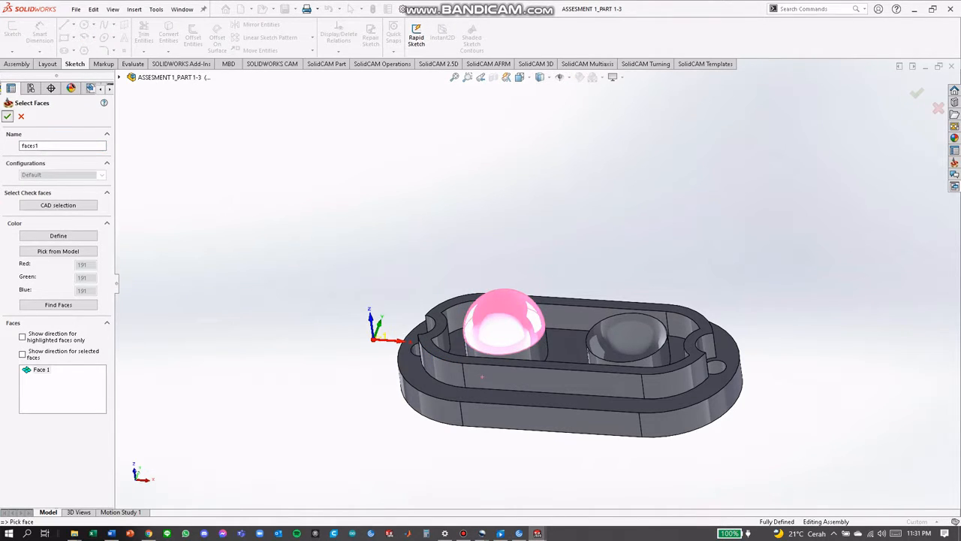
click(8, 115)
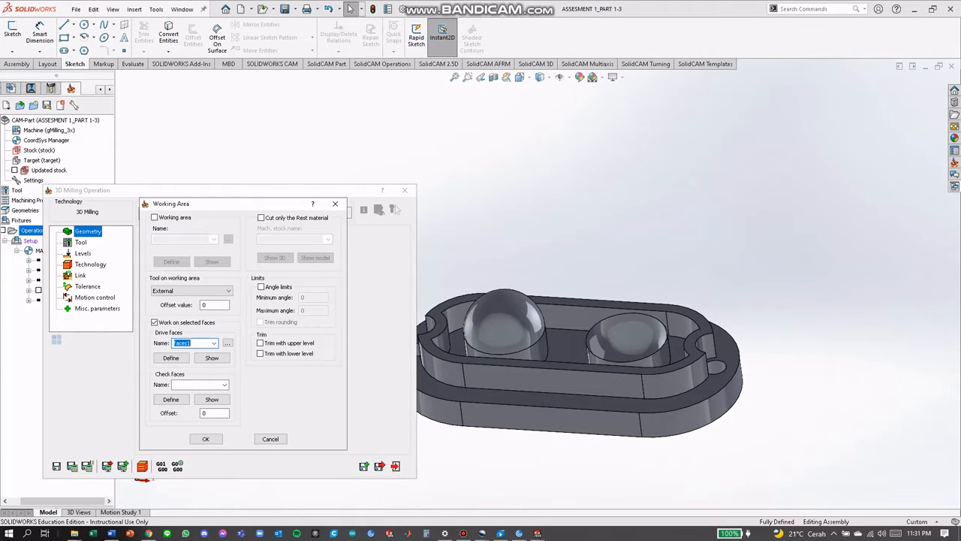
click(206, 439)
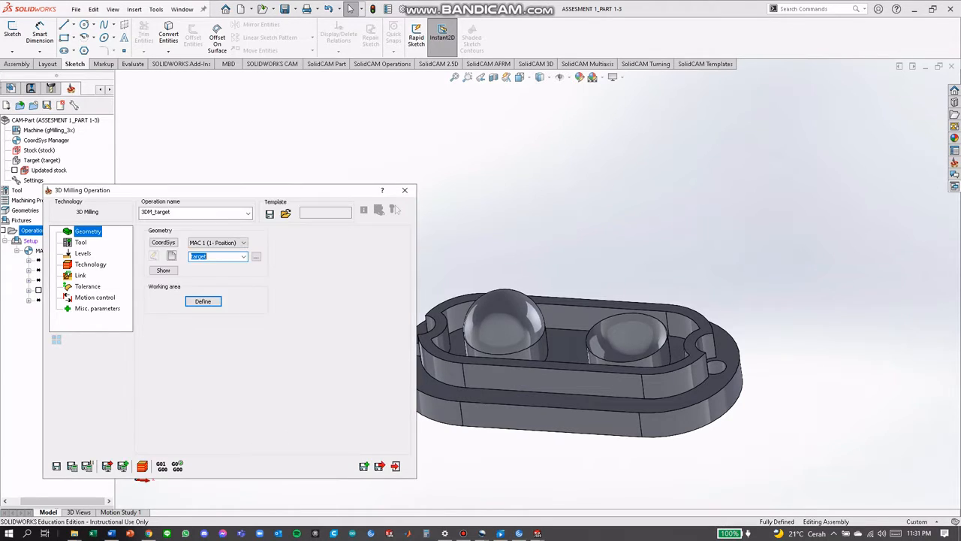
Assign tool 3, the 10 mm ball nose mill with 5 mm corner radius, to the fifth 3D milling operation
click(81, 243)
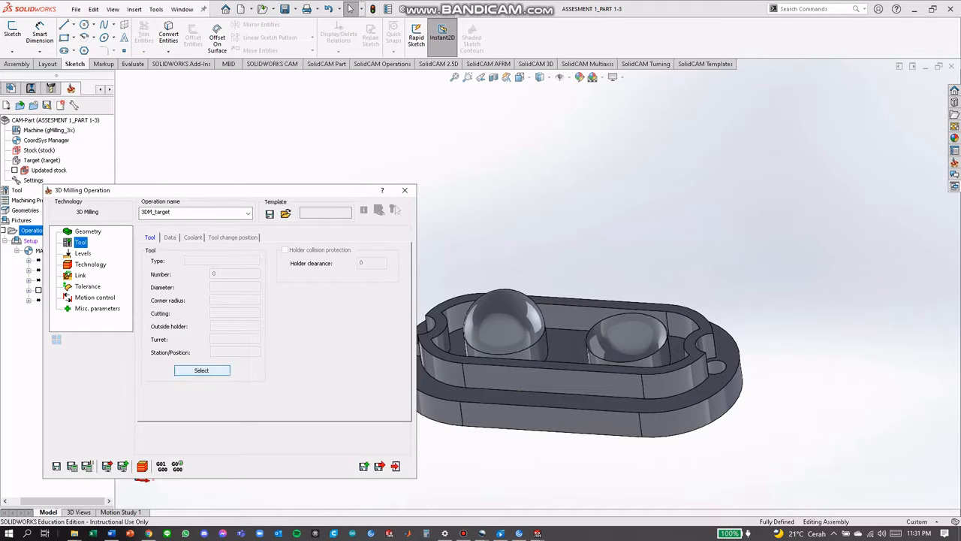
click(201, 371)
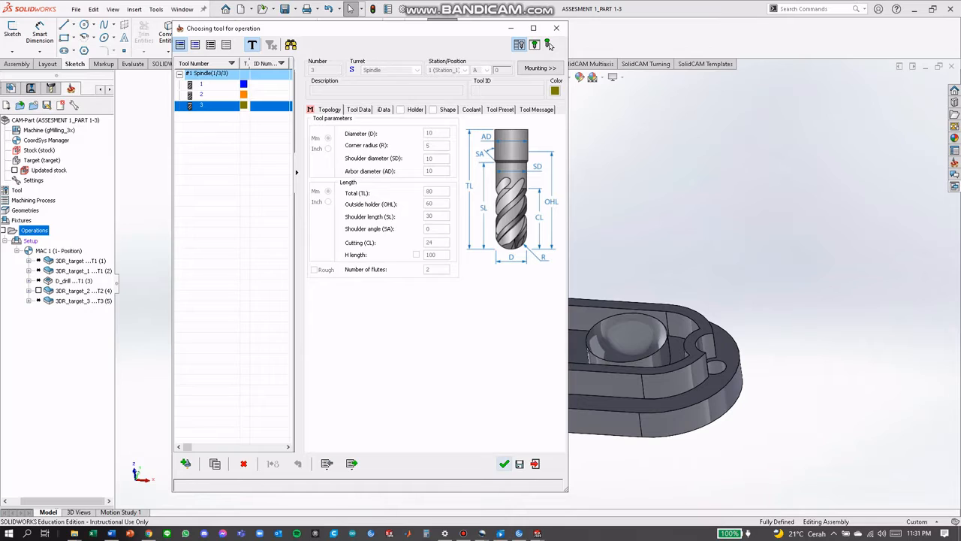
click(549, 45)
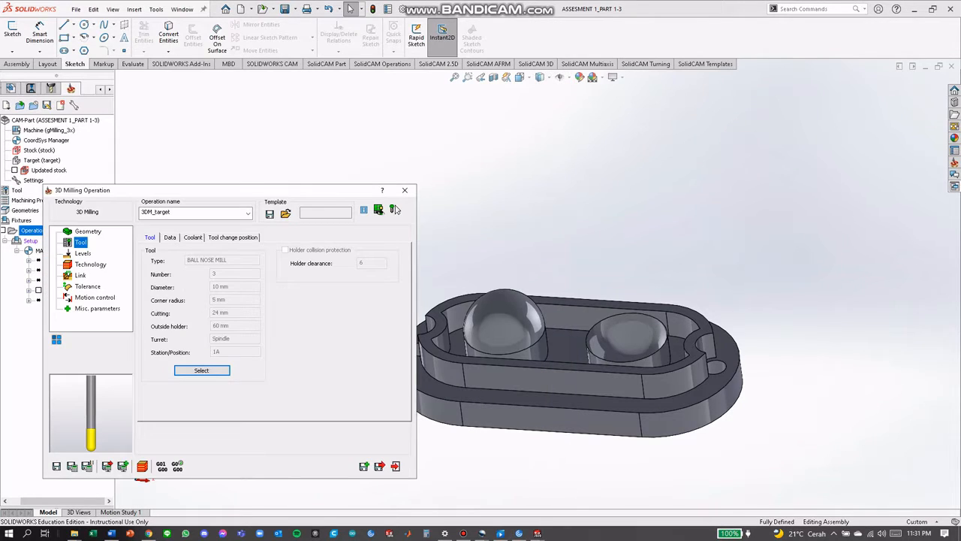
Set the upper milling level of the fifth 3D milling operation to 0
key(Down)
drag(231, 318, 211, 318)
text(0)
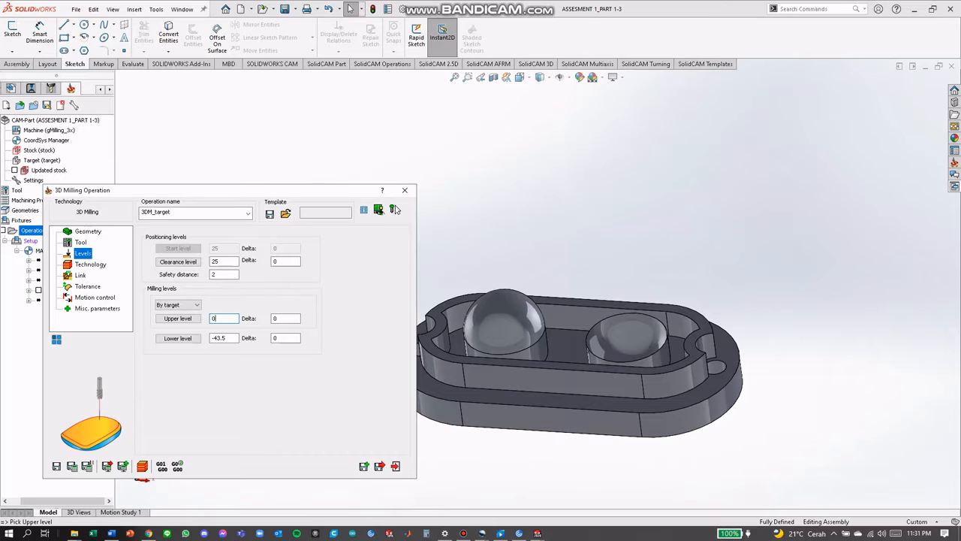
Try the top rim face of the inner wall, at Z -17.5, as the lower milling level
click(178, 338)
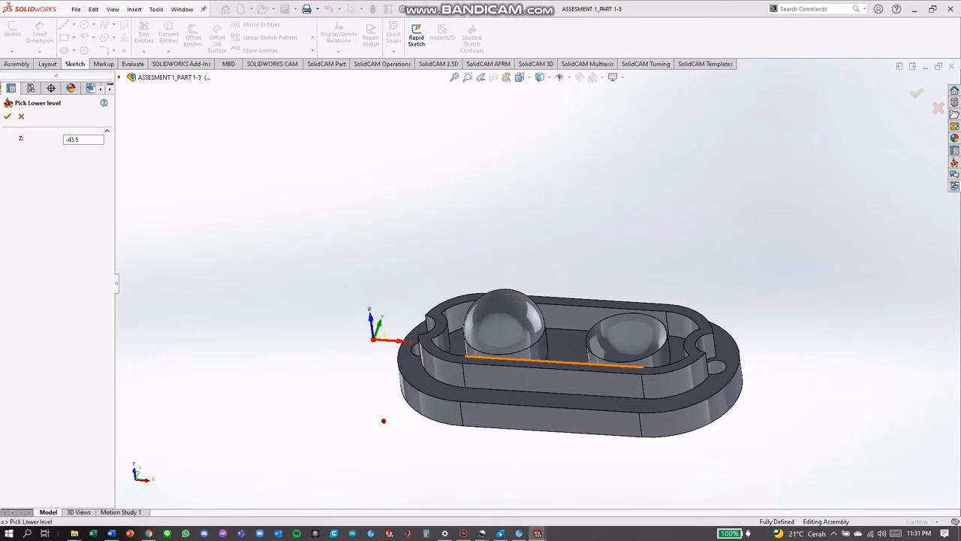
click(487, 360)
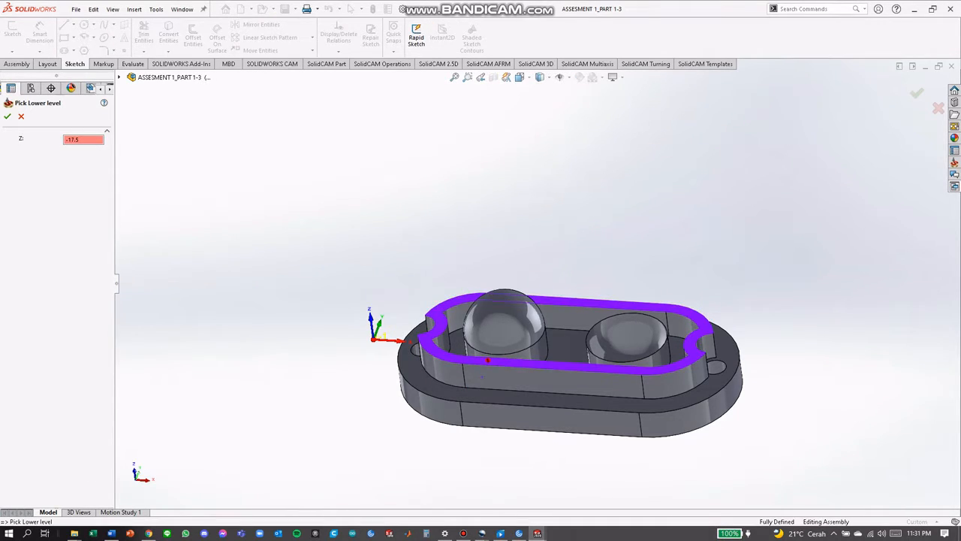
click(8, 116)
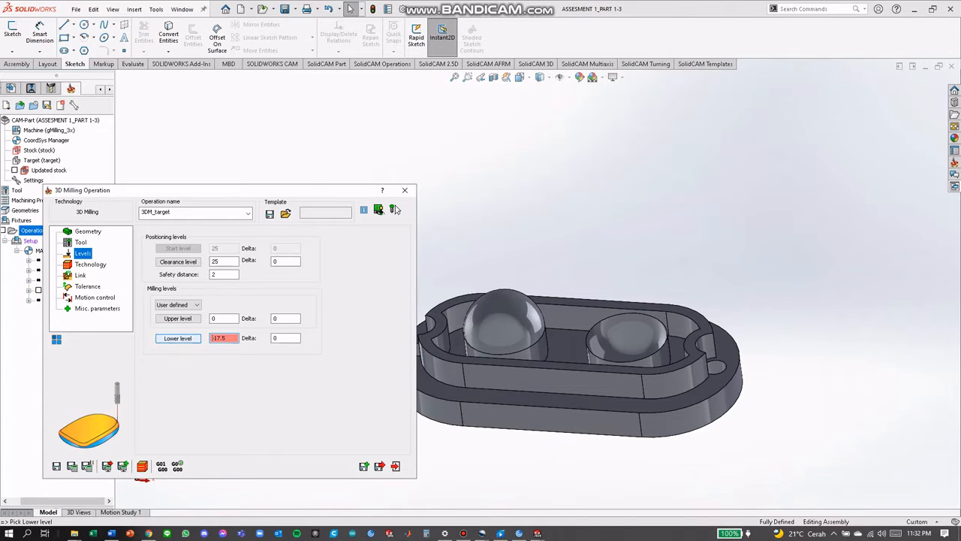
Set the lower milling level from the pocket floor between the domes, at Z -30.5
click(178, 338)
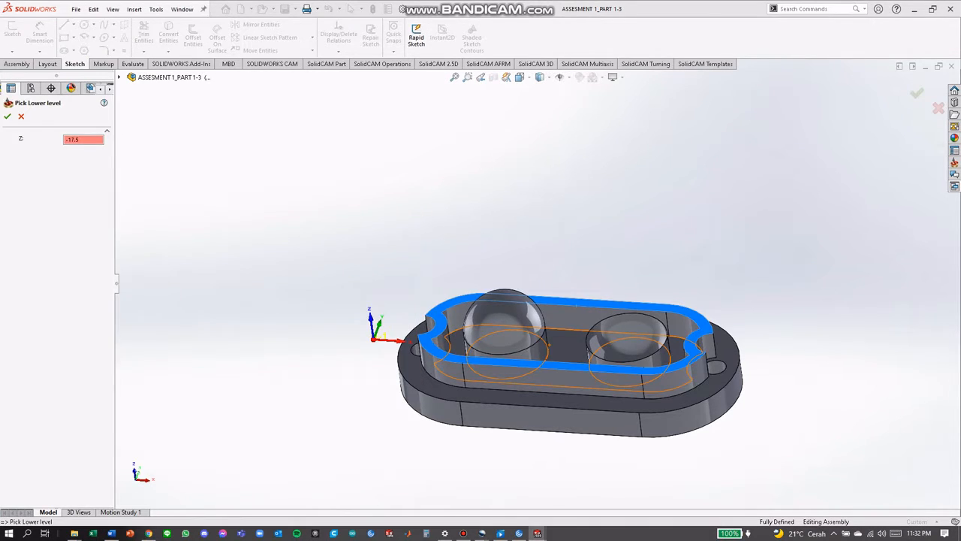
click(563, 350)
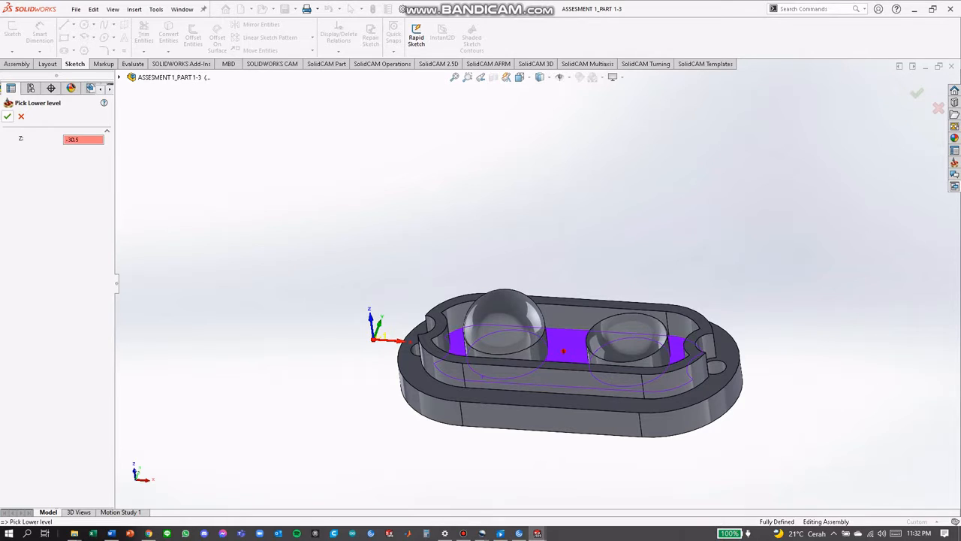
click(7, 116)
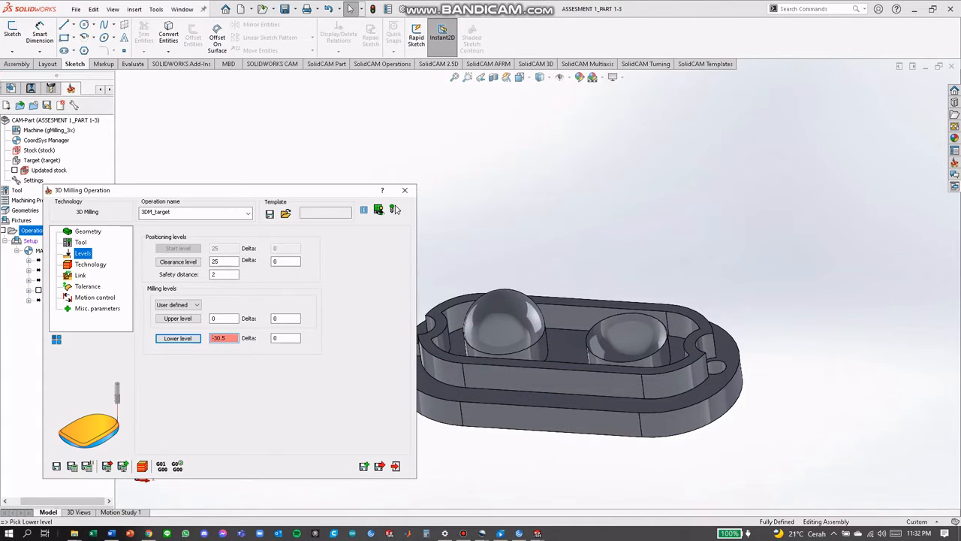
Set the roughing strategy to Contour and save and close the fifth 3D milling operation
click(90, 264)
click(210, 256)
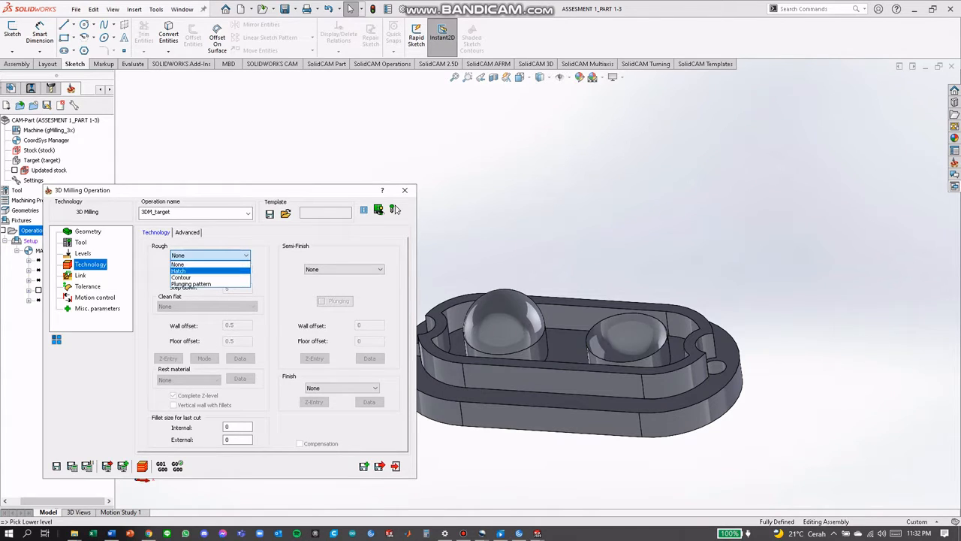
click(181, 278)
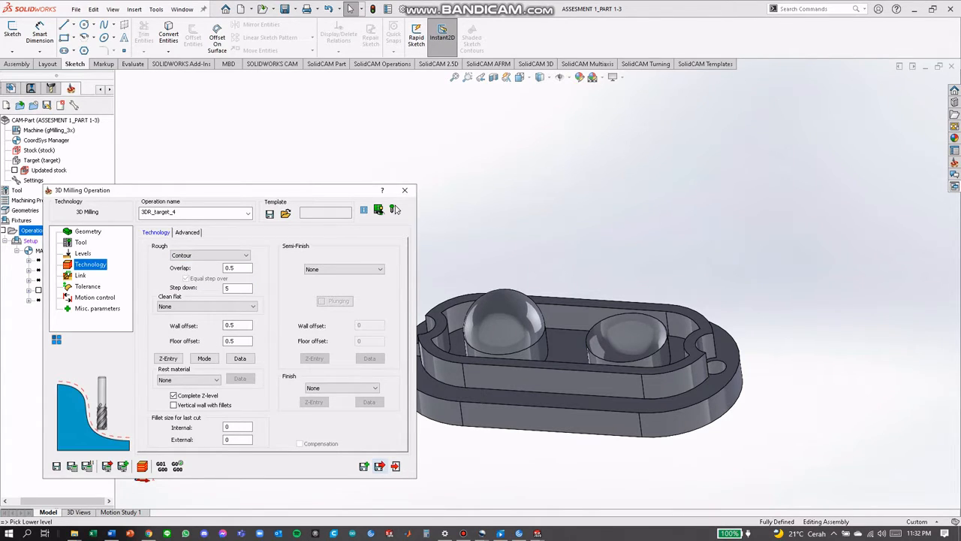
click(380, 465)
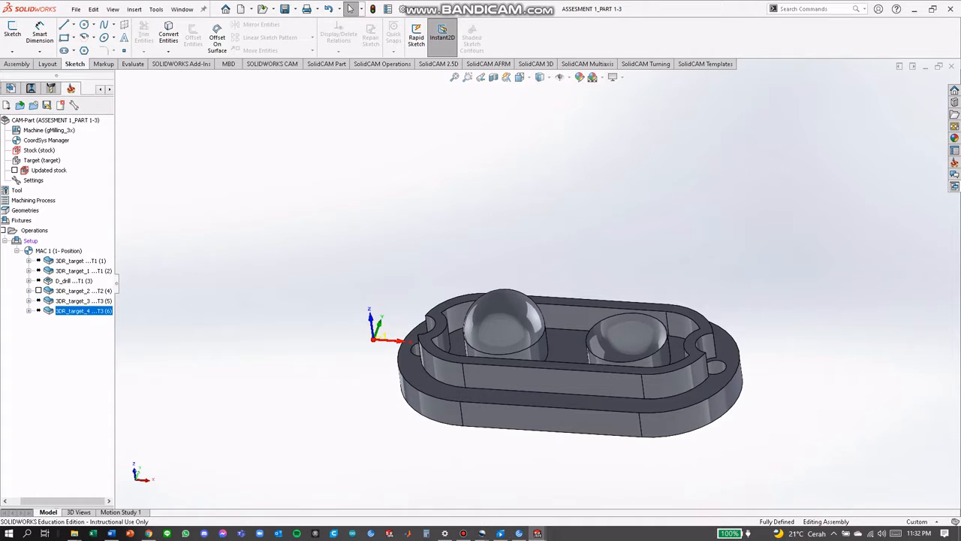
Add a profile milling operation to the operations list
right_click(27, 231)
click(67, 238)
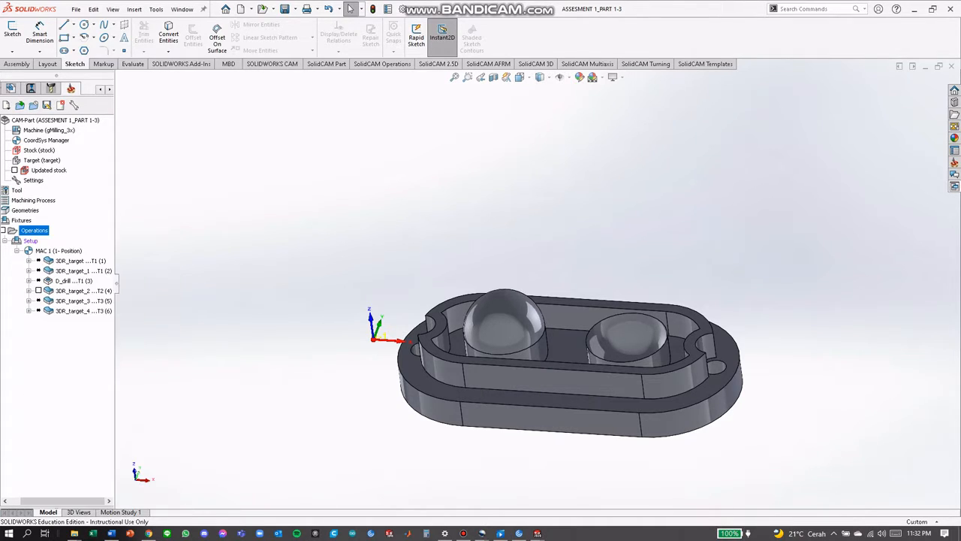
middle_drag(526, 300, 530, 361)
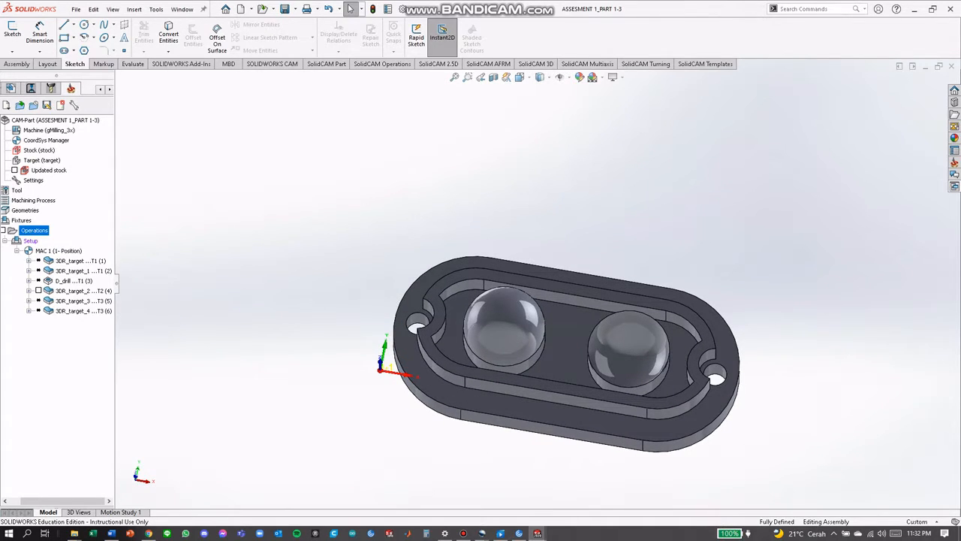
right_click(31, 230)
mouse_move(135, 249)
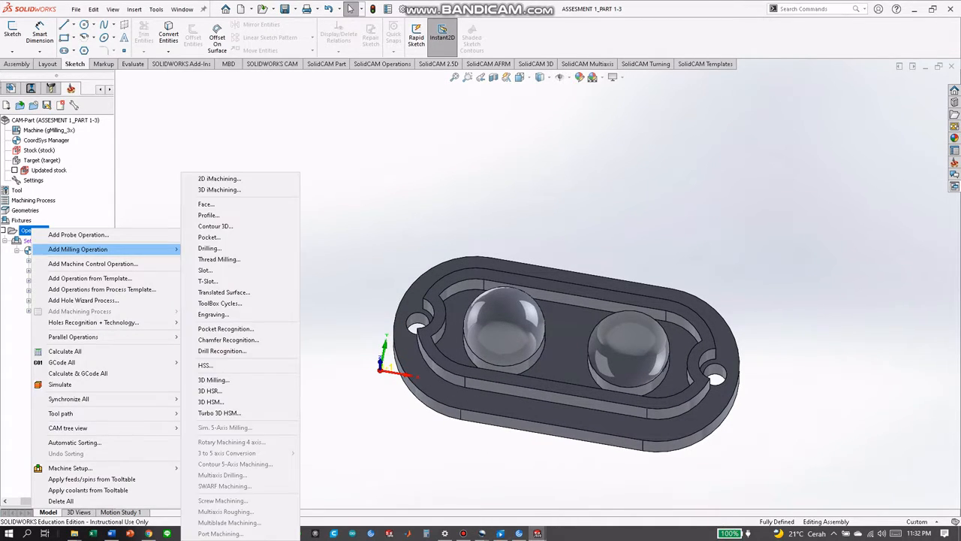
click(209, 215)
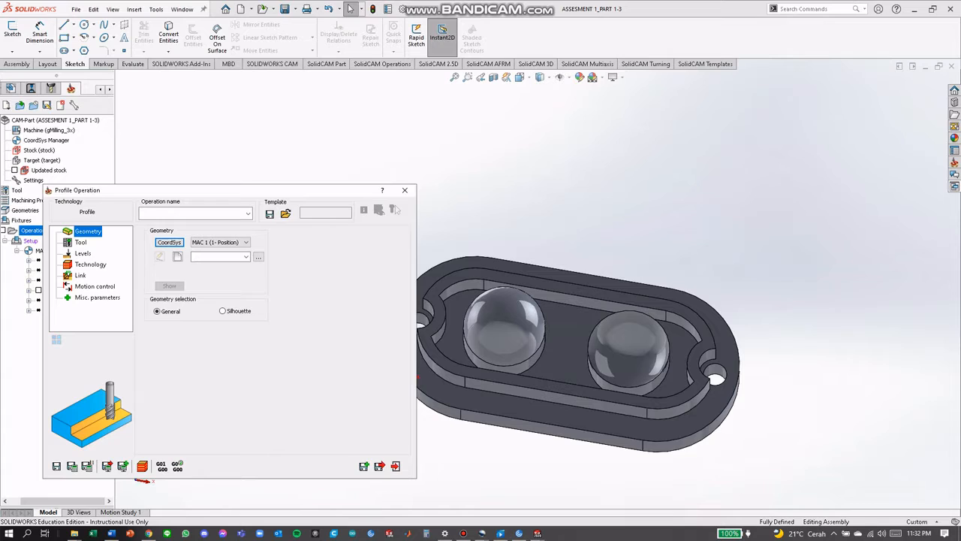
Define the profile geometry as a new closed chain around the outer upper edge of the base flange
click(177, 256)
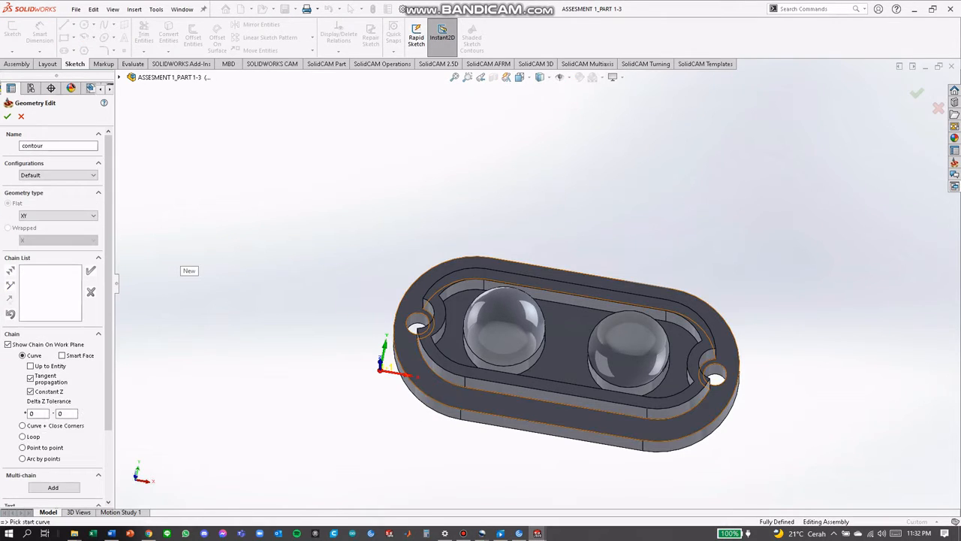
click(526, 425)
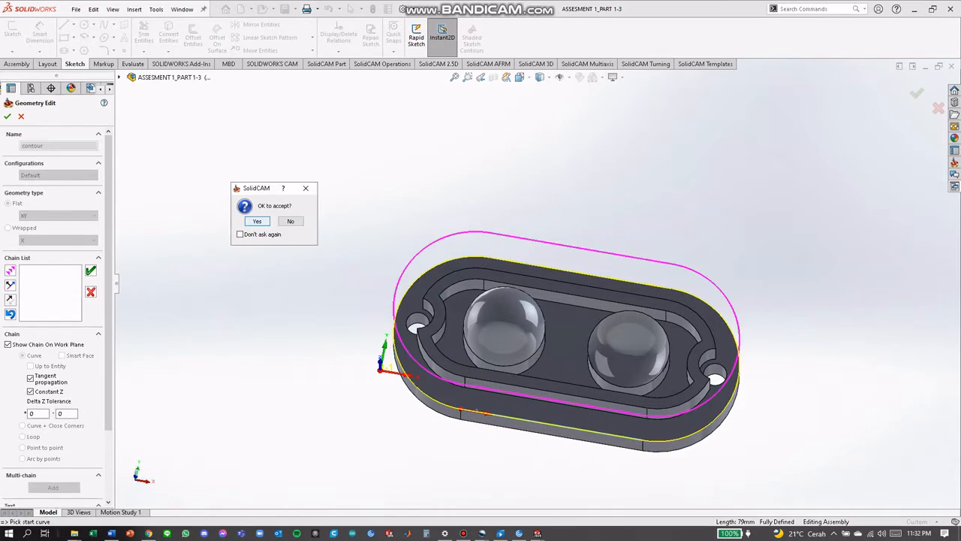
click(257, 220)
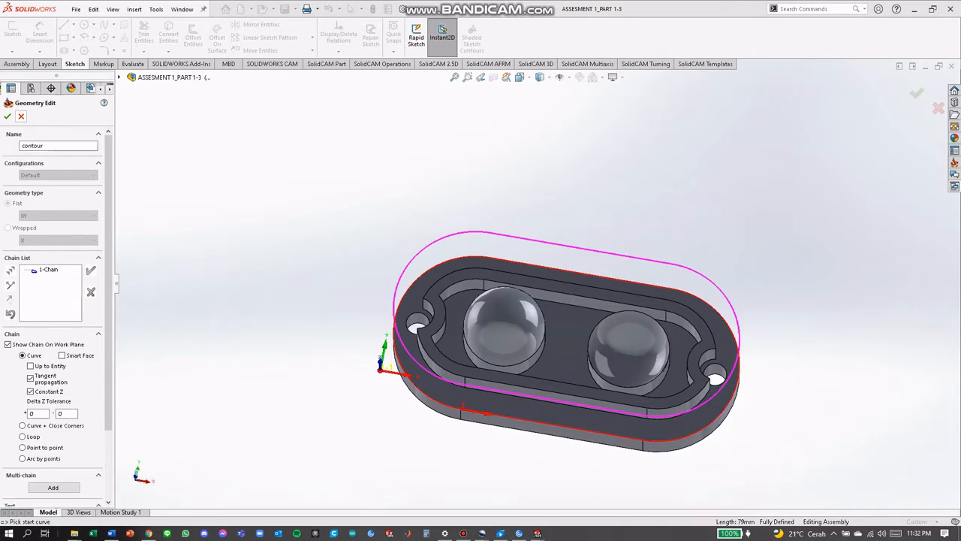
click(8, 116)
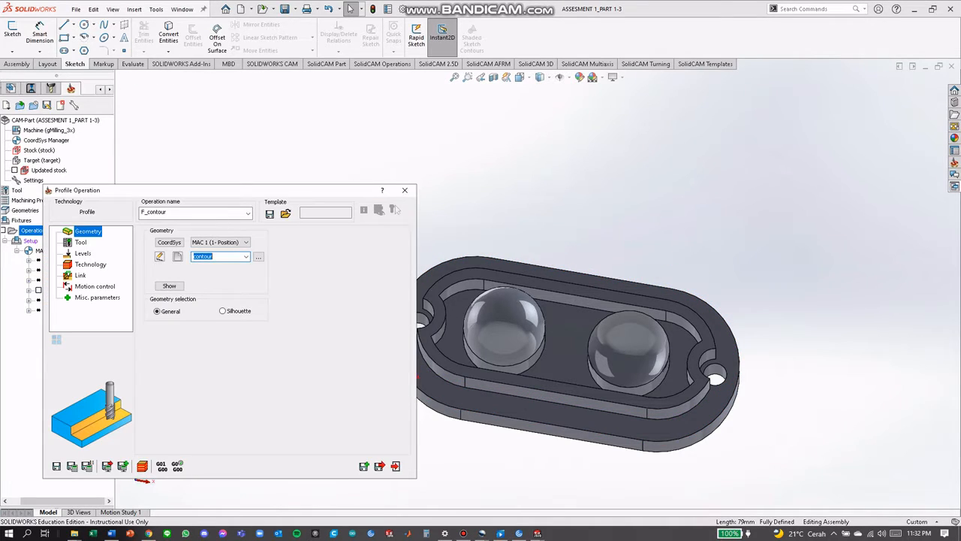
Assign tool 1, the 10 mm end mill, to the profile operation
click(80, 242)
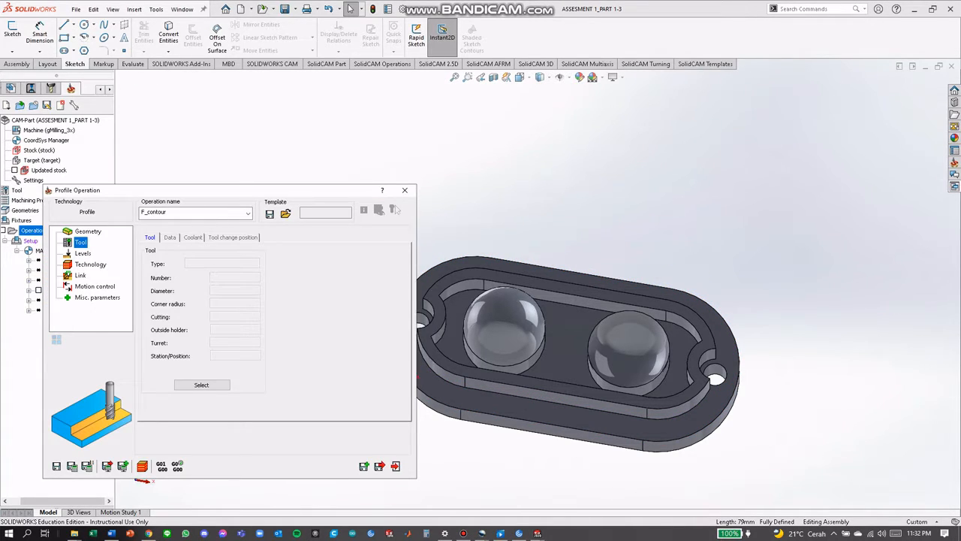
click(202, 385)
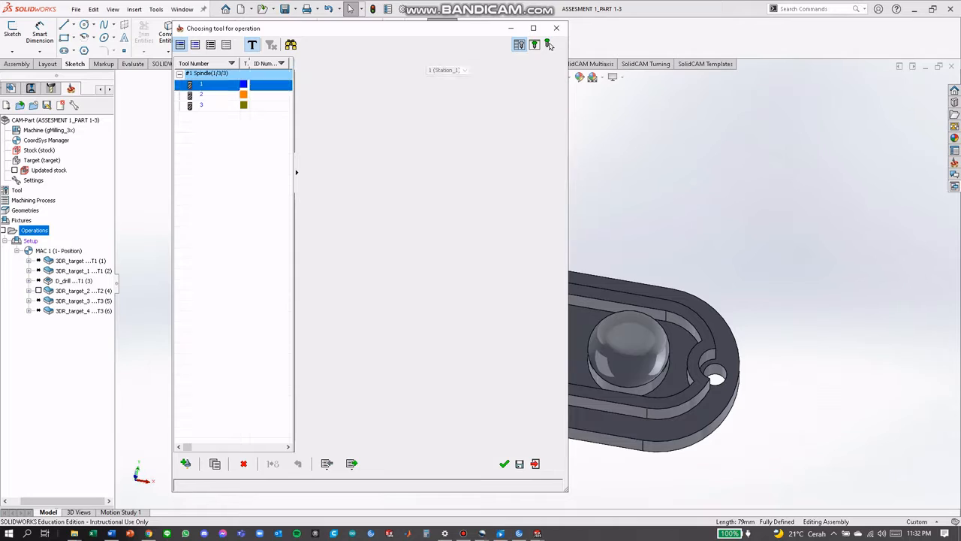
click(504, 463)
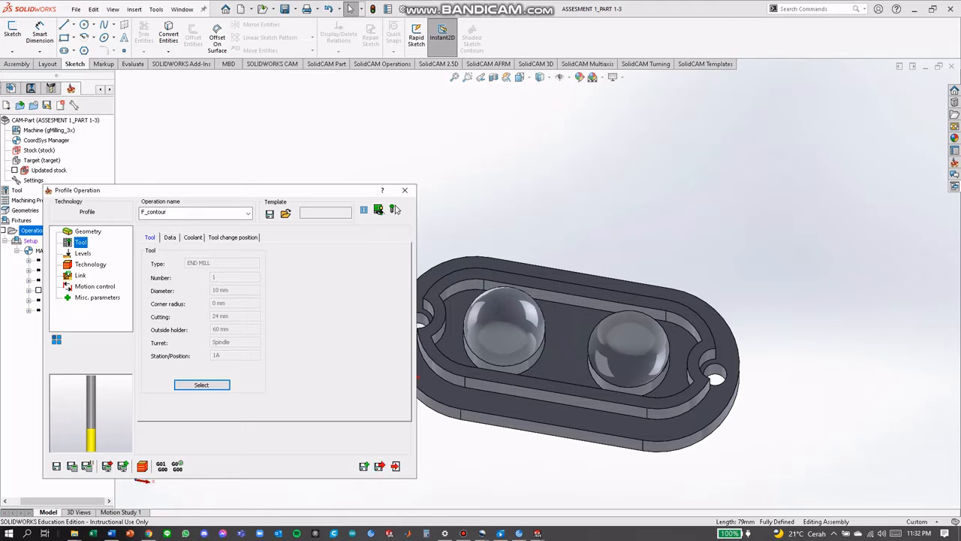
Set the profile depth from the part's underside face at Z -43.5, and save and close the profile operation
key(Down)
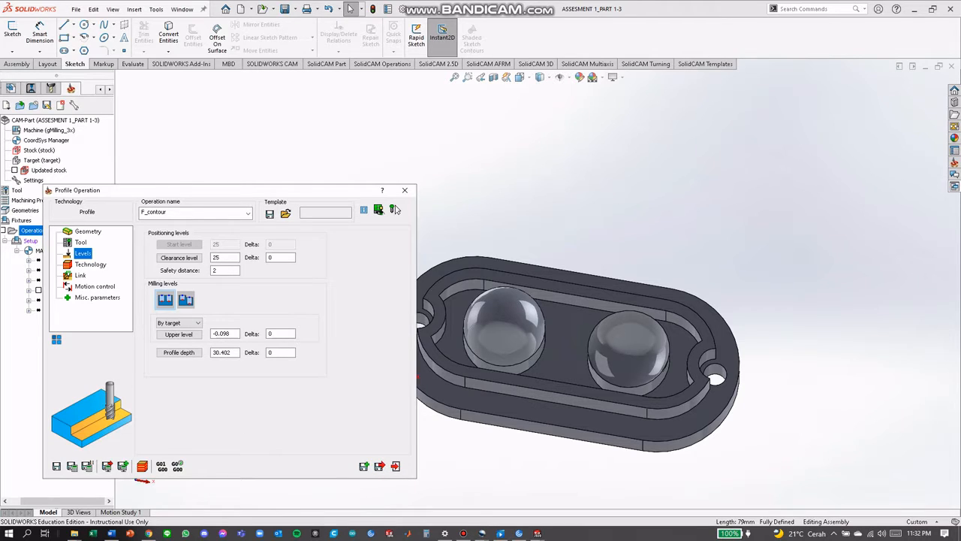
click(179, 352)
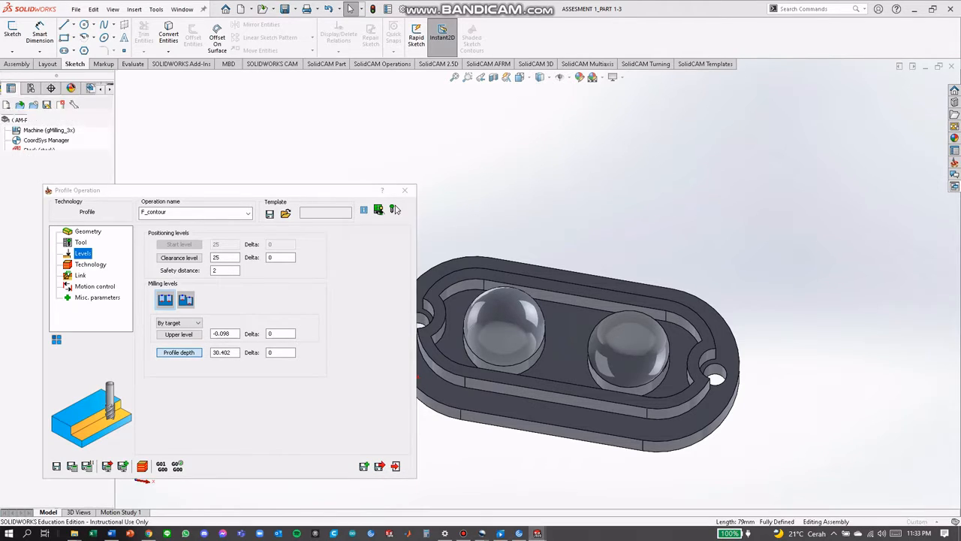
middle_drag(563, 421, 564, 330)
middle_drag(401, 300, 404, 295)
click(480, 368)
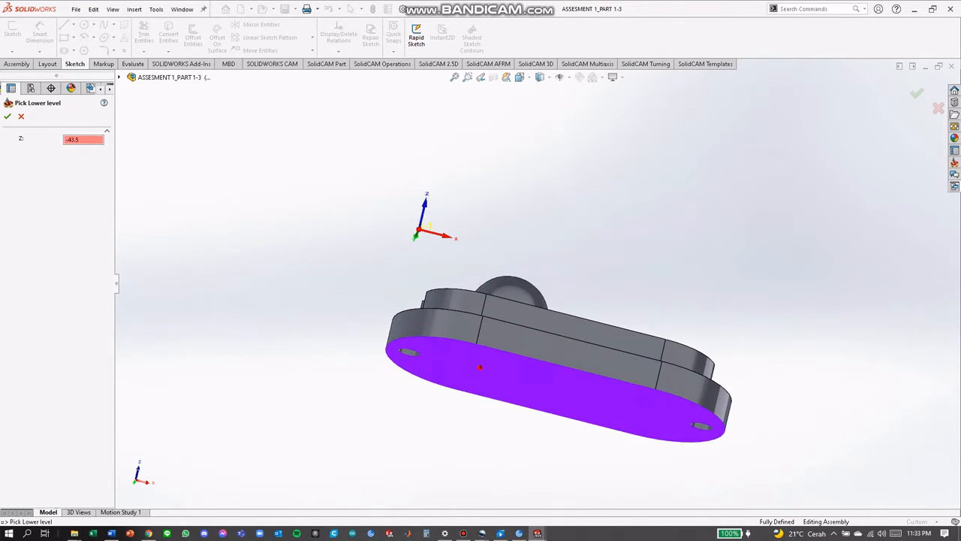
click(8, 116)
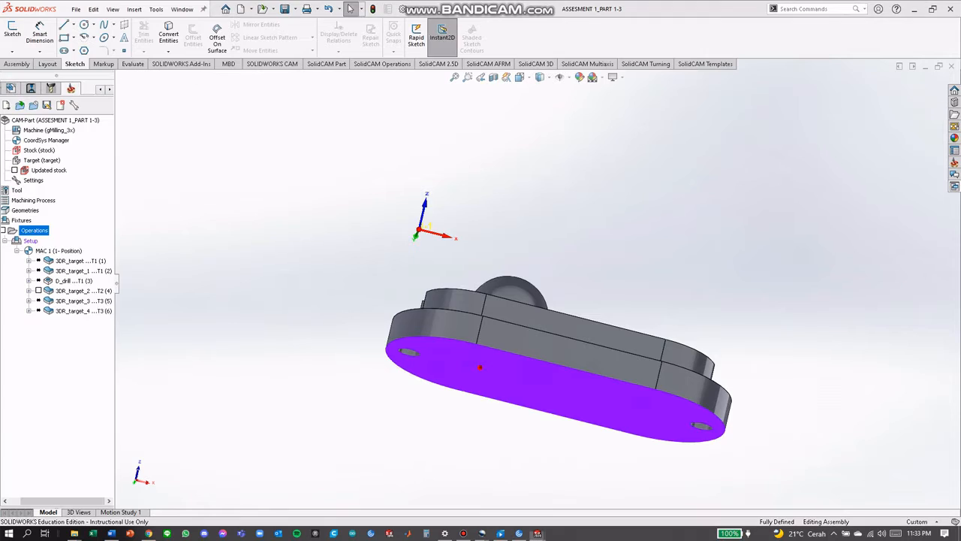
click(90, 264)
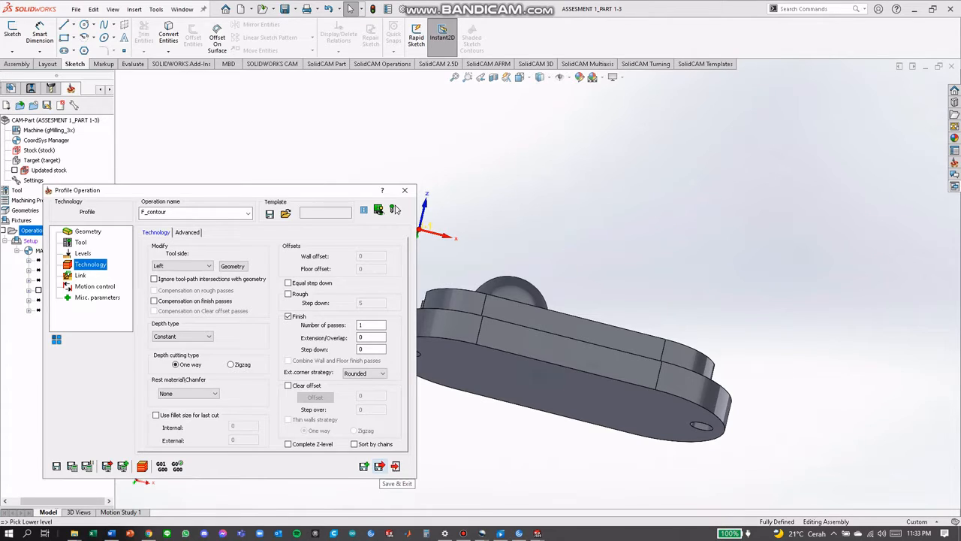
click(380, 467)
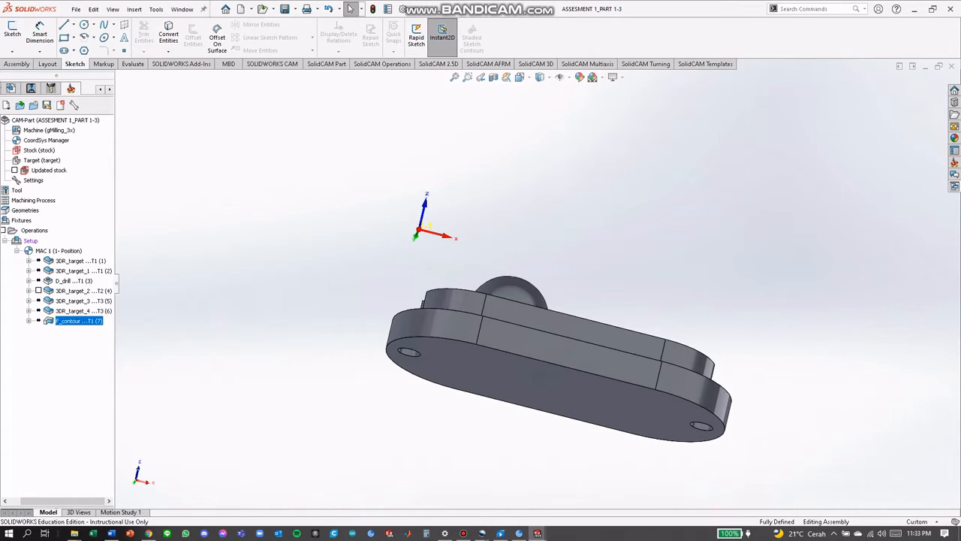
Calculate all operations, including recalculating 3DR_target_2
right_click(45, 251)
click(66, 283)
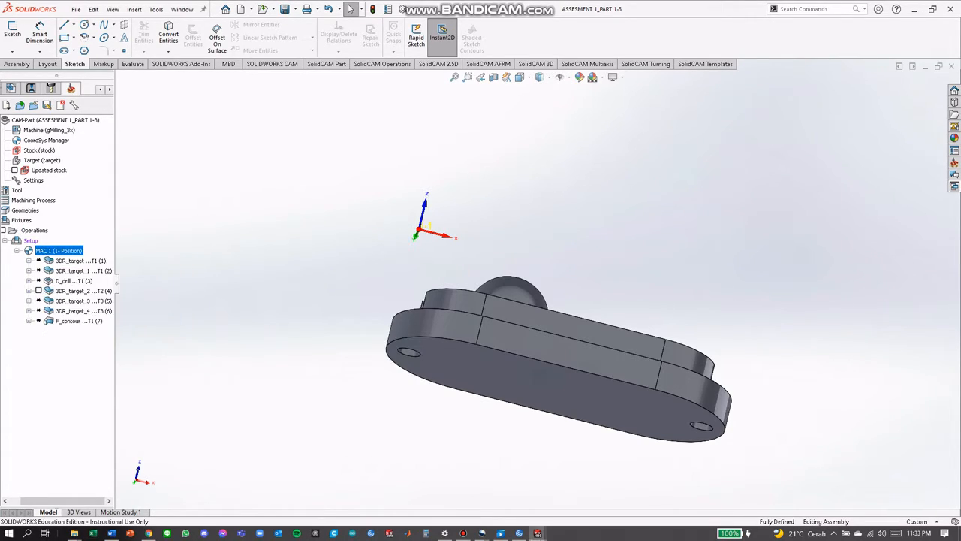
right_click(34, 230)
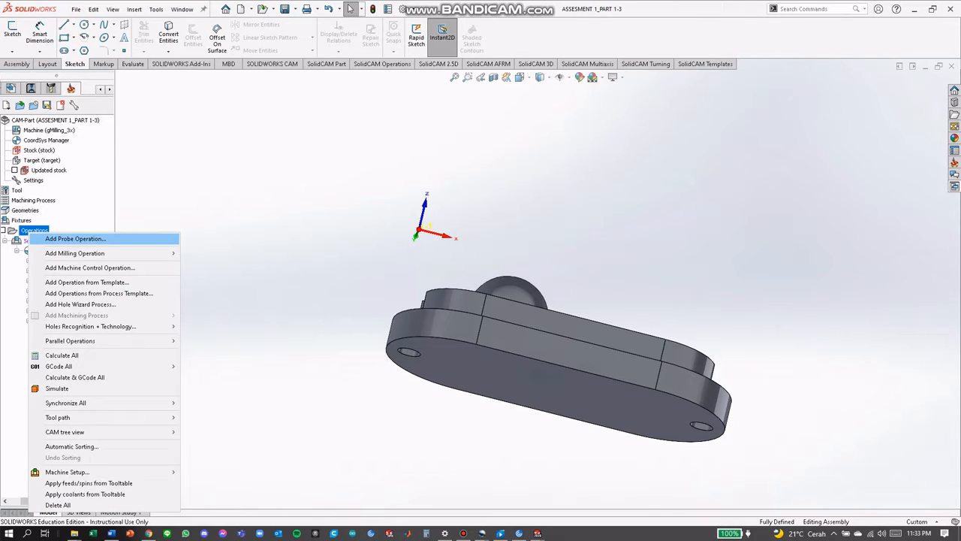
click(61, 355)
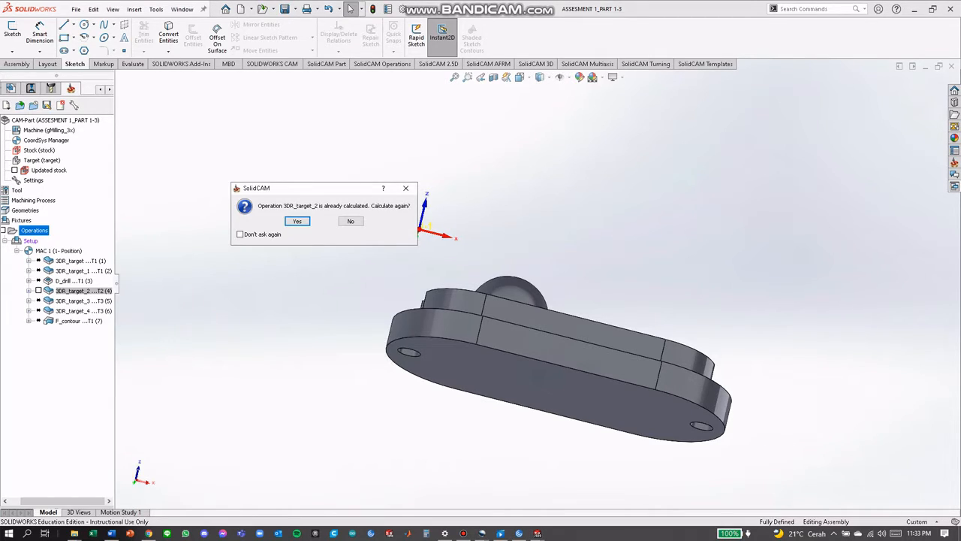
key(Return)
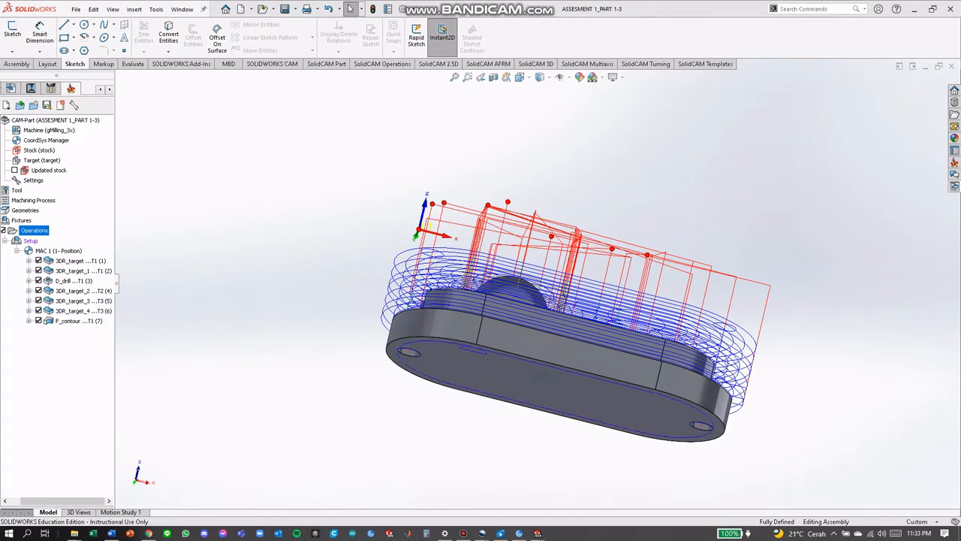
Edit the 3DR_target_3 operation and set its rough minimum overlap to 0.01 and step down to 0.01
middle_drag(568, 301, 544, 354)
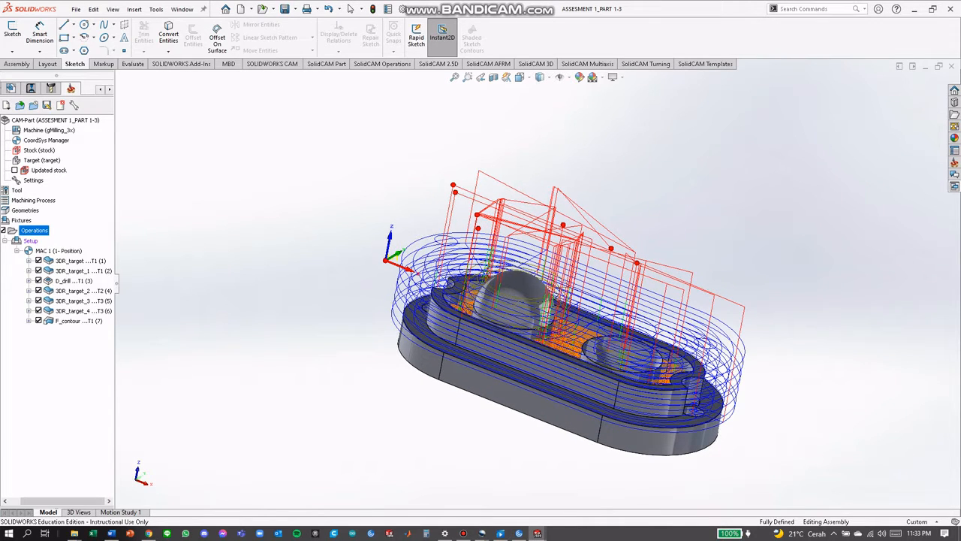
middle_drag(525, 315, 640, 316)
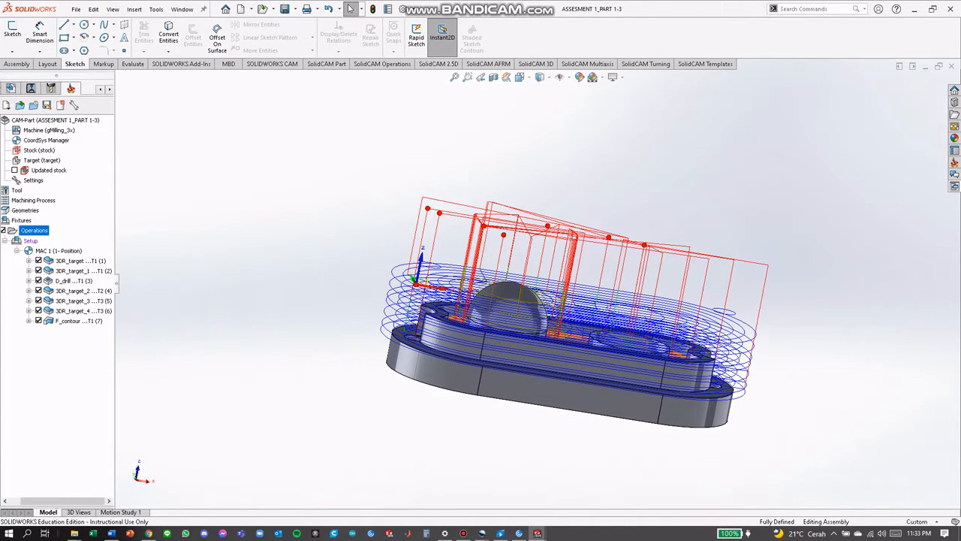
right_click(34, 231)
right_click(84, 300)
mouse_move(133, 303)
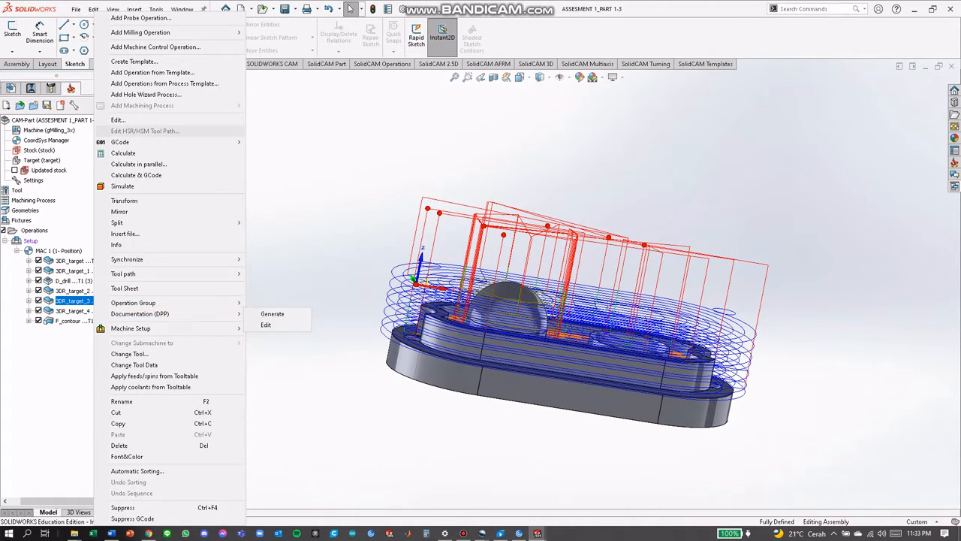
click(119, 120)
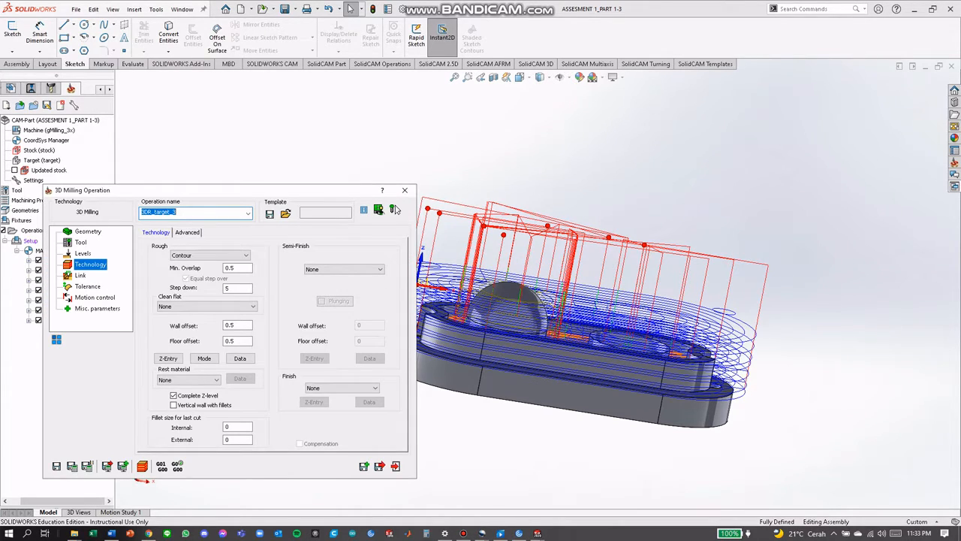
click(239, 268)
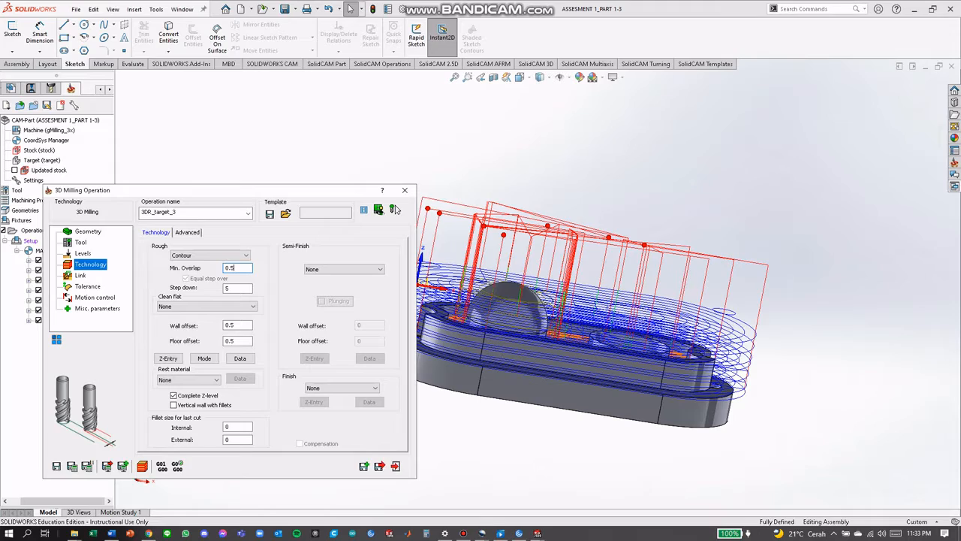
key(BackSpace)
text(01)
key(Tab)
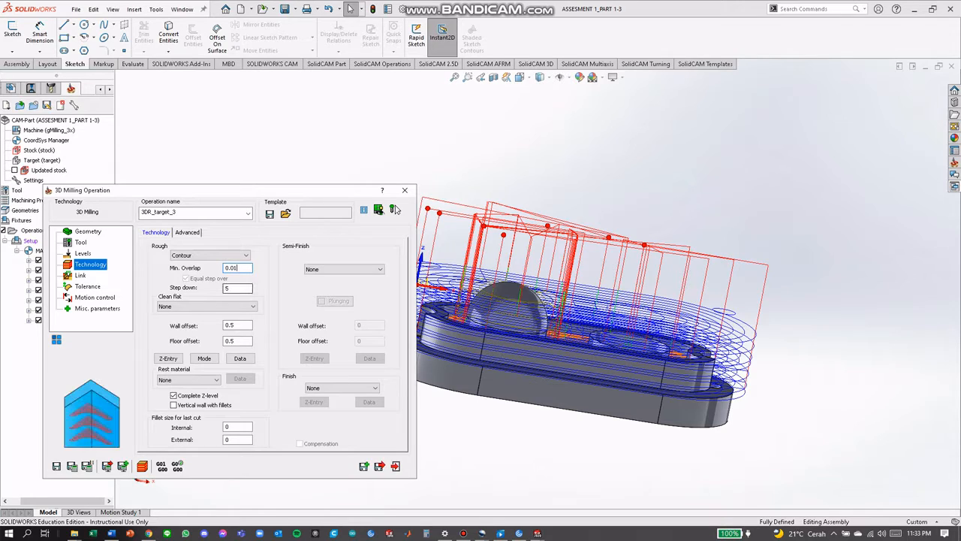
key(BackSpace)
text(0.01)
key(Tab)
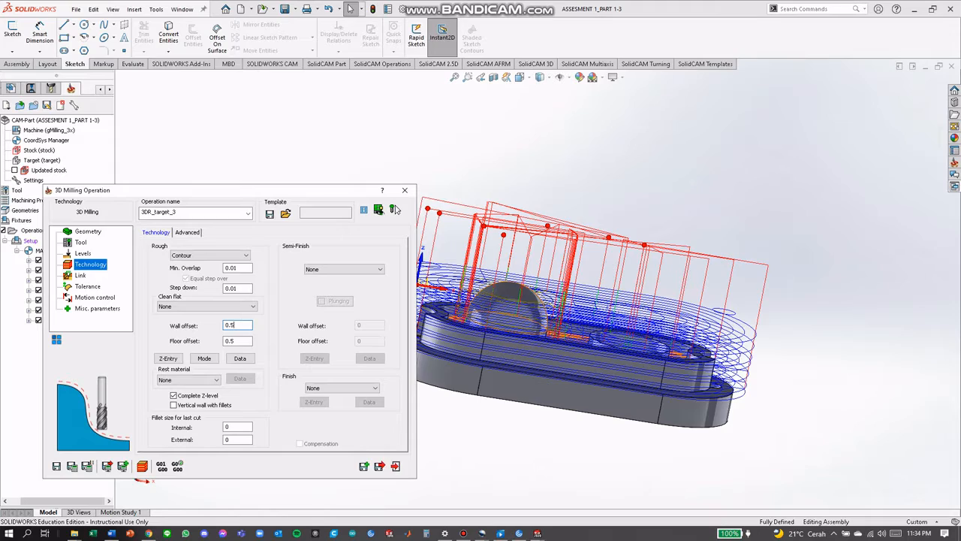
Set the wall offset and floor offset of 3DR_target_3 to 0.01, and save and close the operation
text(0.0.1)
key(BackSpace)
key(BackSpace)
text(1)
key(Tab)
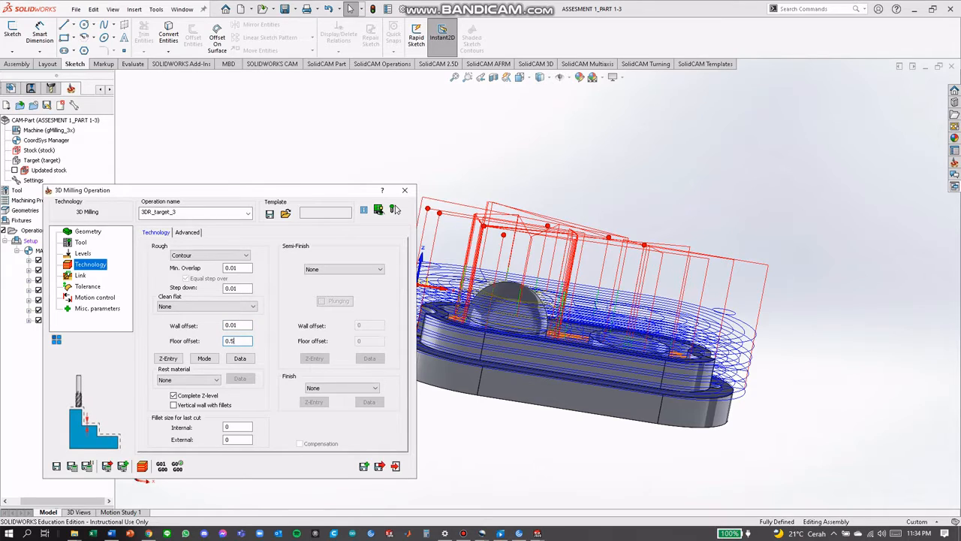
key(BackSpace)
text(01)
click(379, 466)
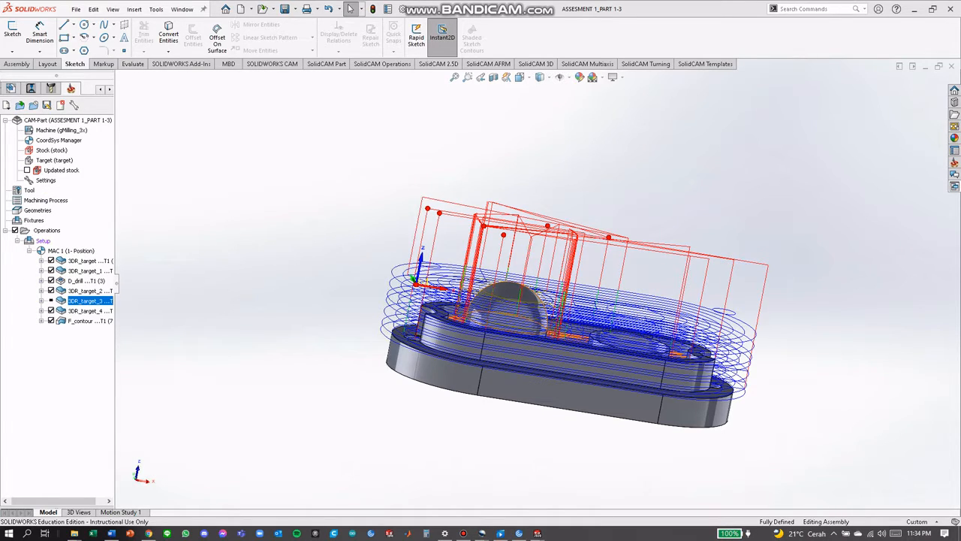
Edit the 3DR_target_2 operation and set its rough minimum overlap and step down to 0.01
right_click(90, 291)
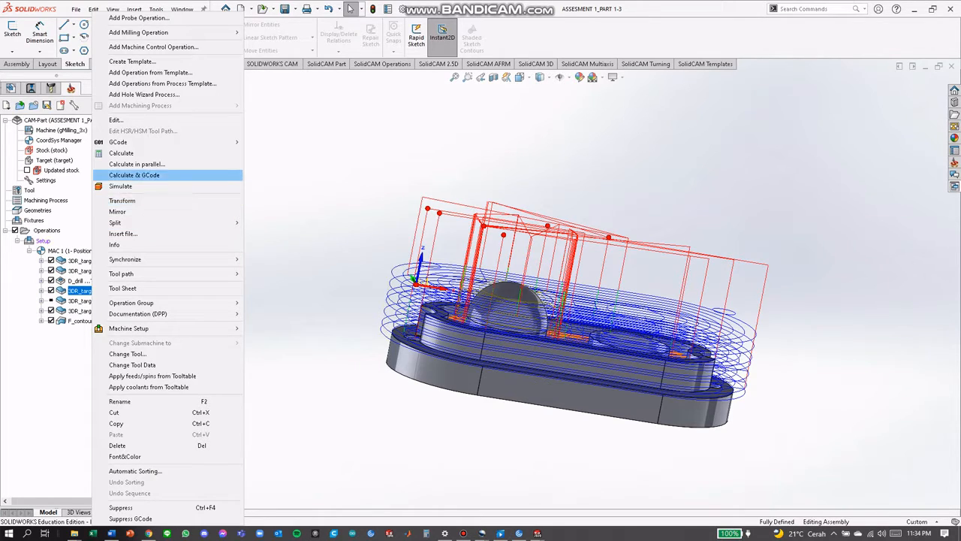
click(117, 120)
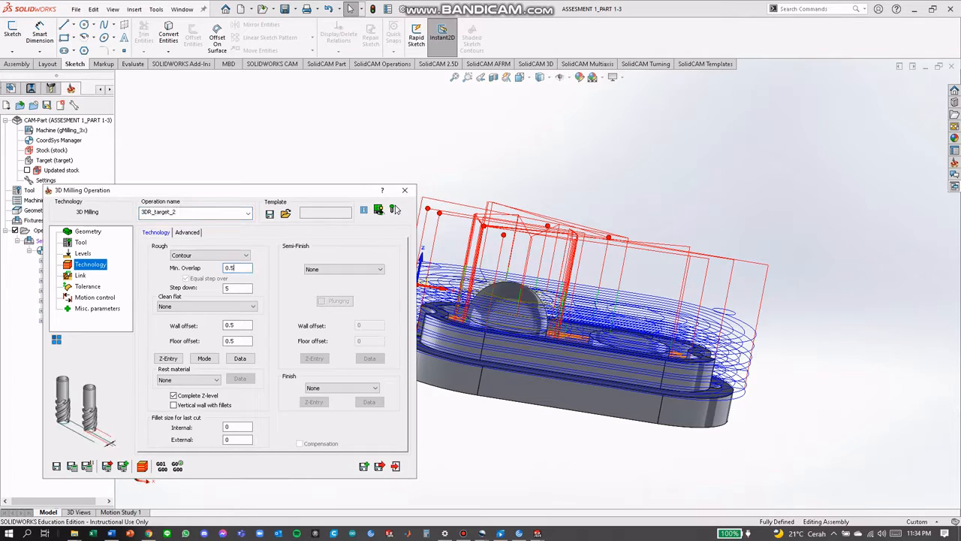
text(1)
key(Tab)
key(BackSpace)
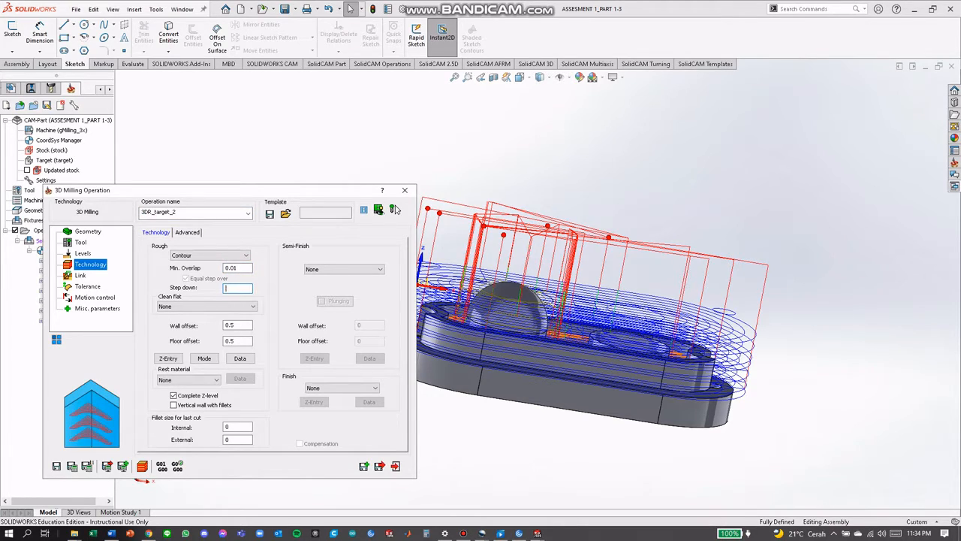
text(0.01)
key(Tab)
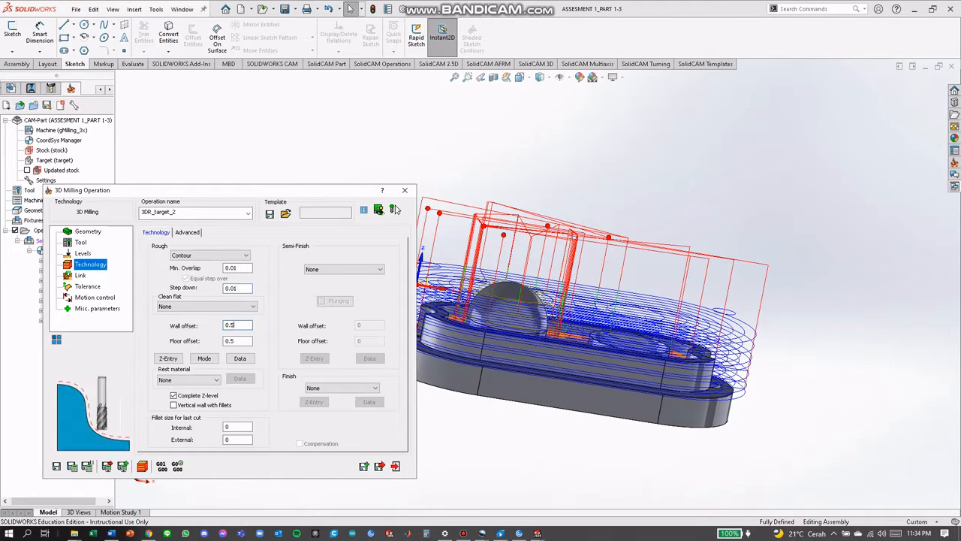
Set the wall offset and floor offset of 3DR_target_2 to 0.01, and save and close the operation
text(0.0.1)
key(BackSpace)
key(Tab)
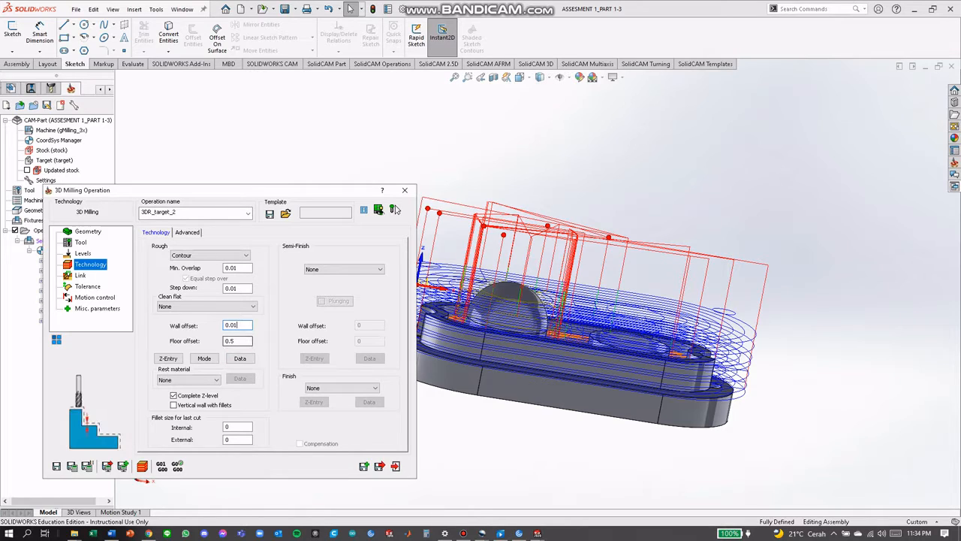
key(BackSpace)
text(01)
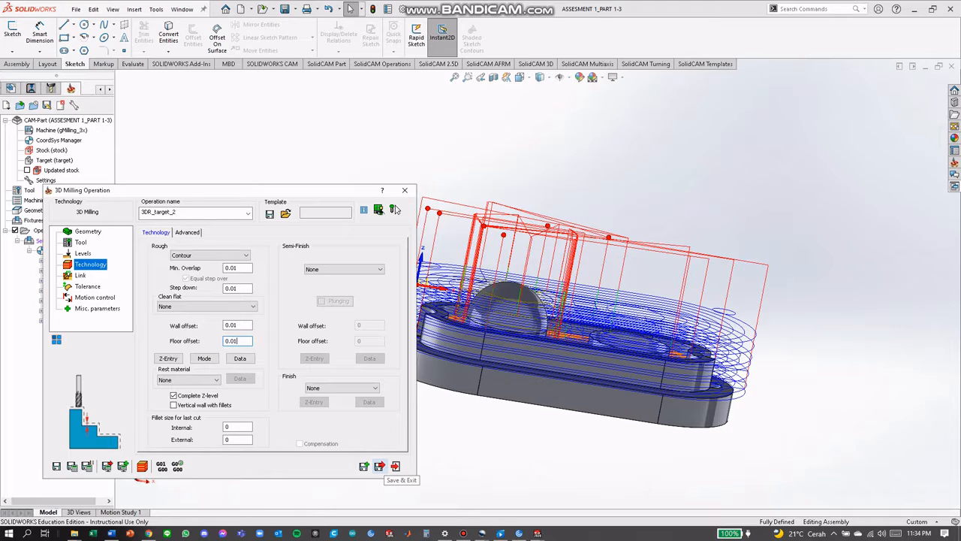
click(379, 466)
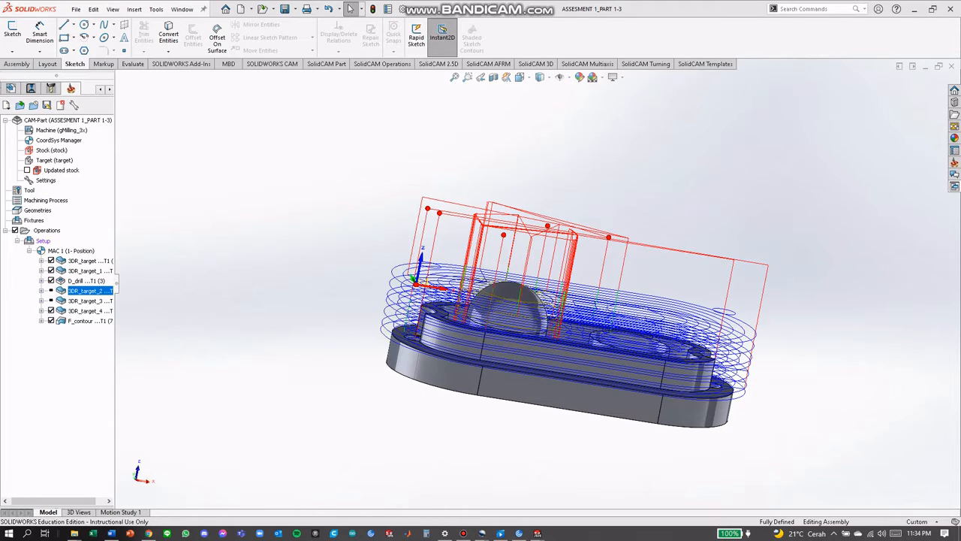
Calculate all operations in the setup, including those already calculated
right_click(43, 240)
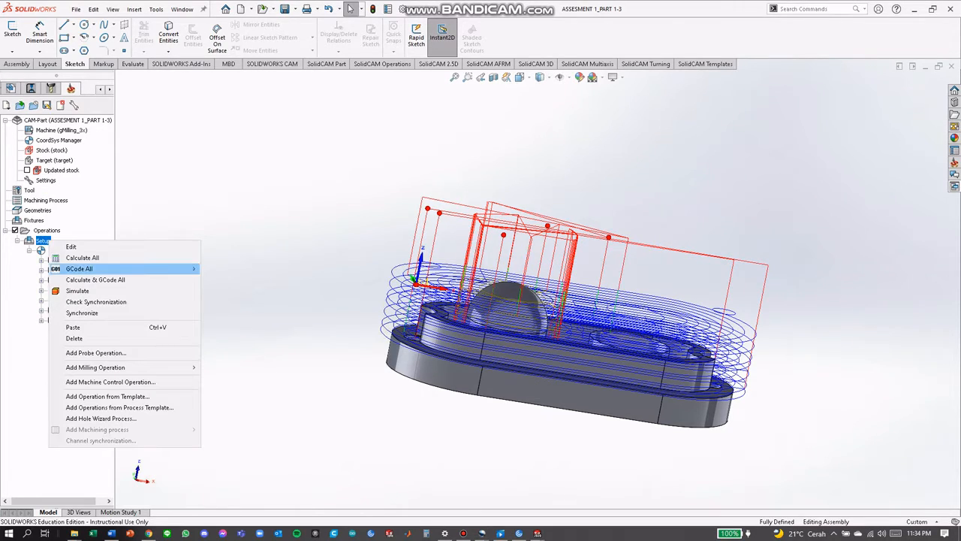
click(82, 257)
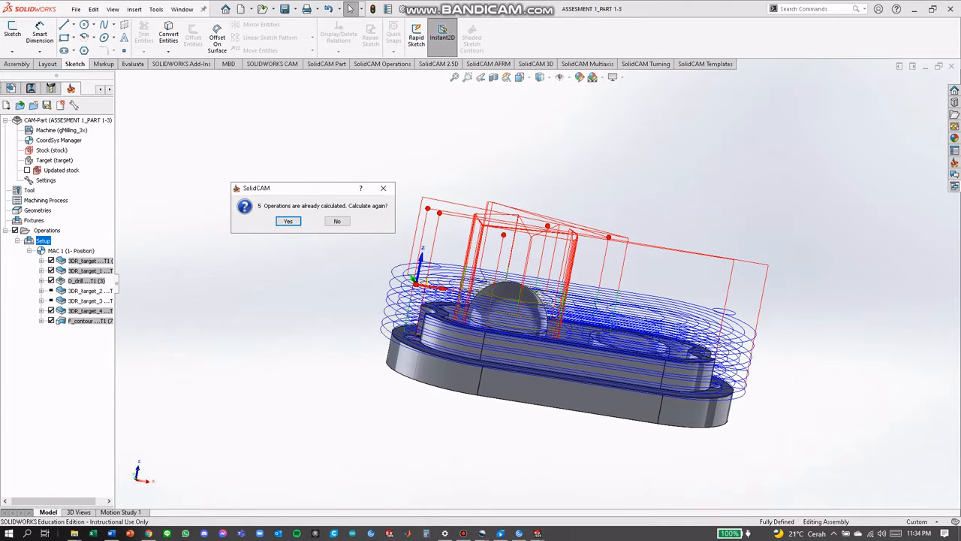
click(289, 221)
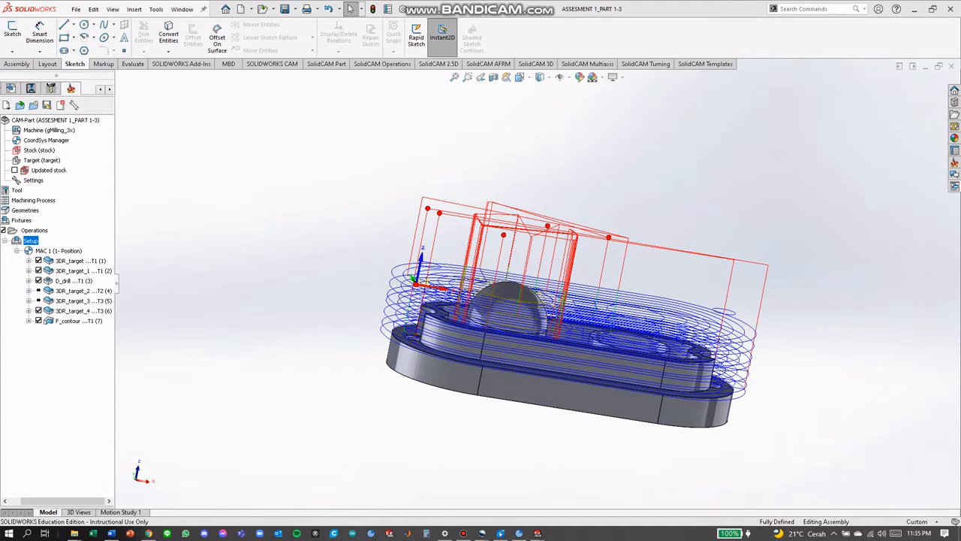
Set the minimum overlap of the 3DR_target_2 operation to 0.1, and save and close it
right_click(82, 290)
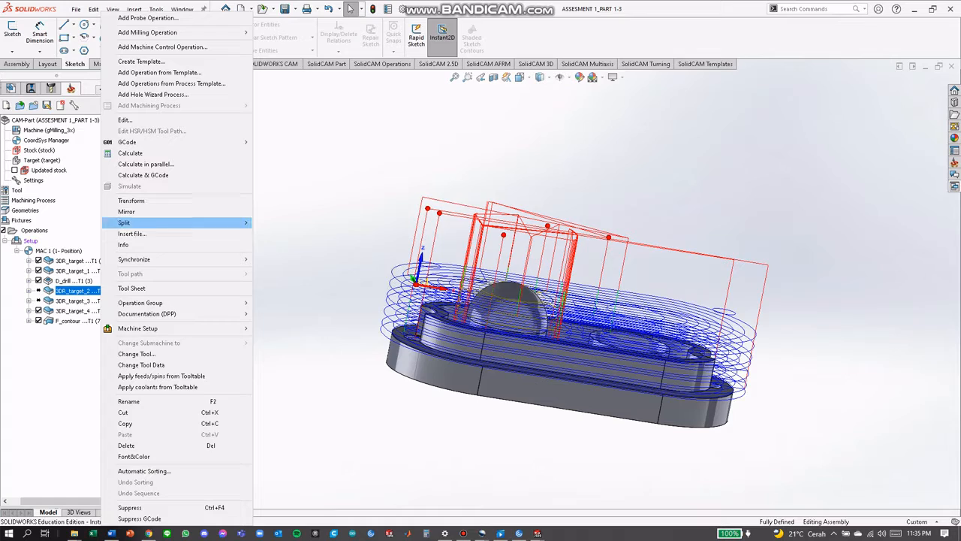
click(125, 120)
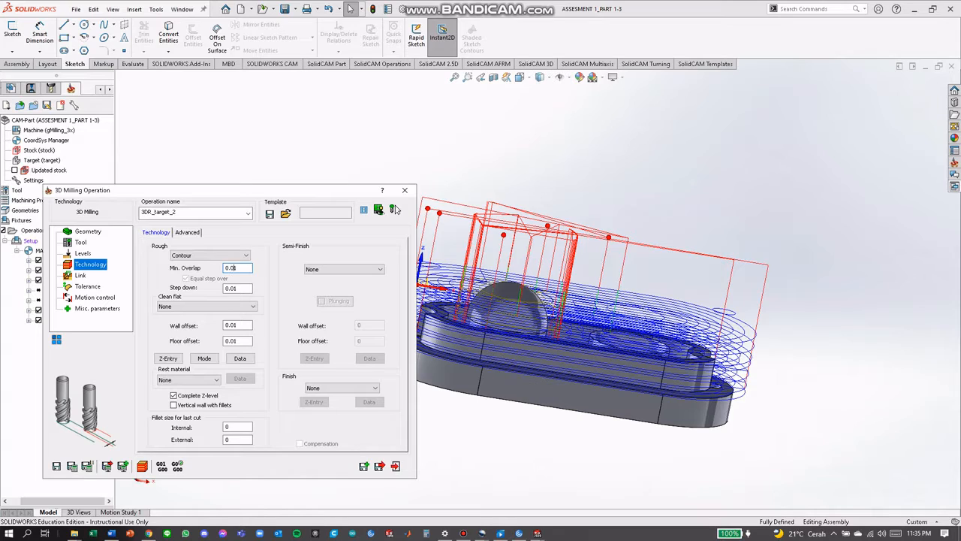
key(BackSpace)
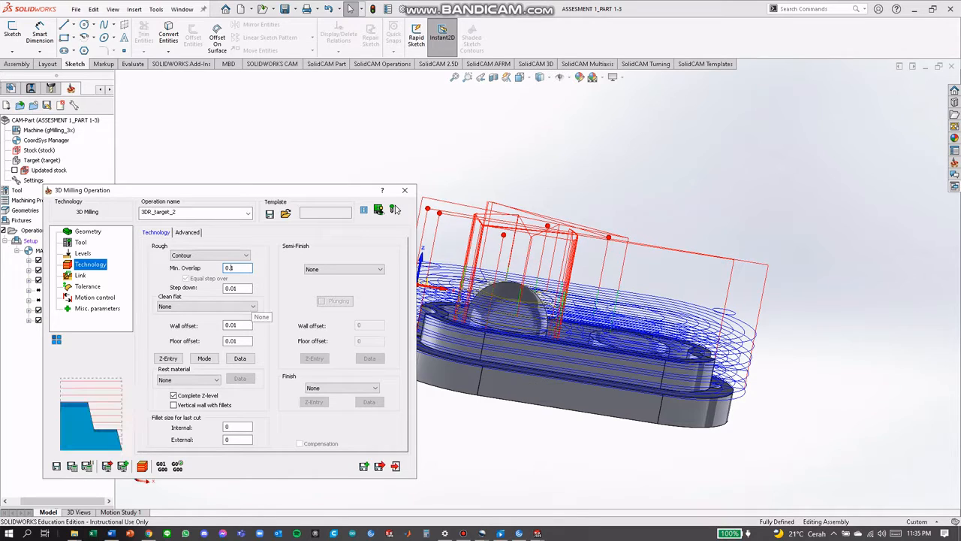
click(379, 465)
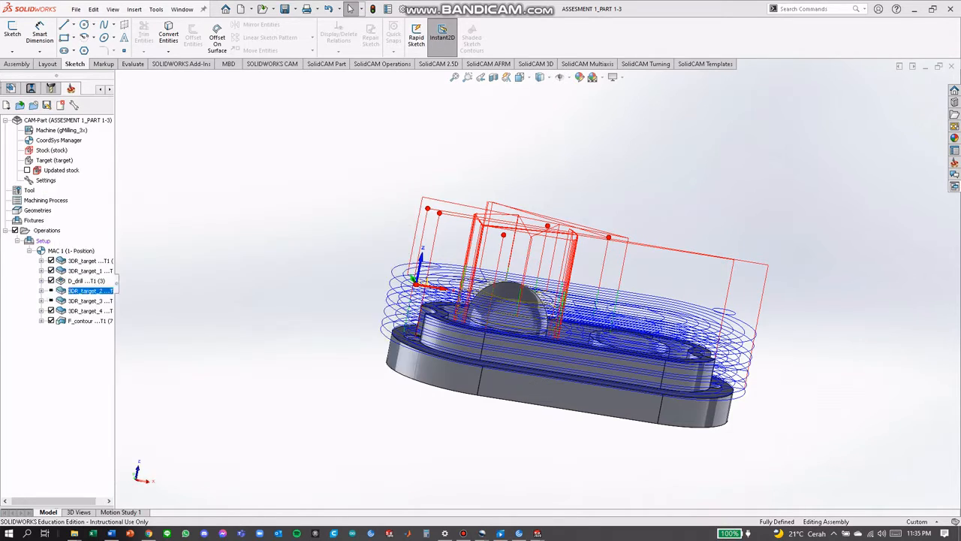
right_click(86, 291)
mouse_move(150, 302)
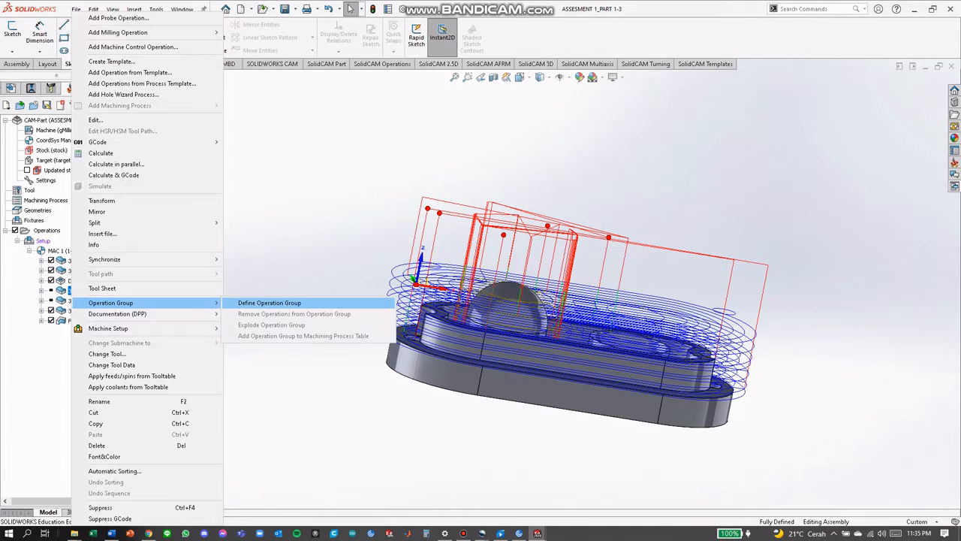
click(255, 303)
click(509, 301)
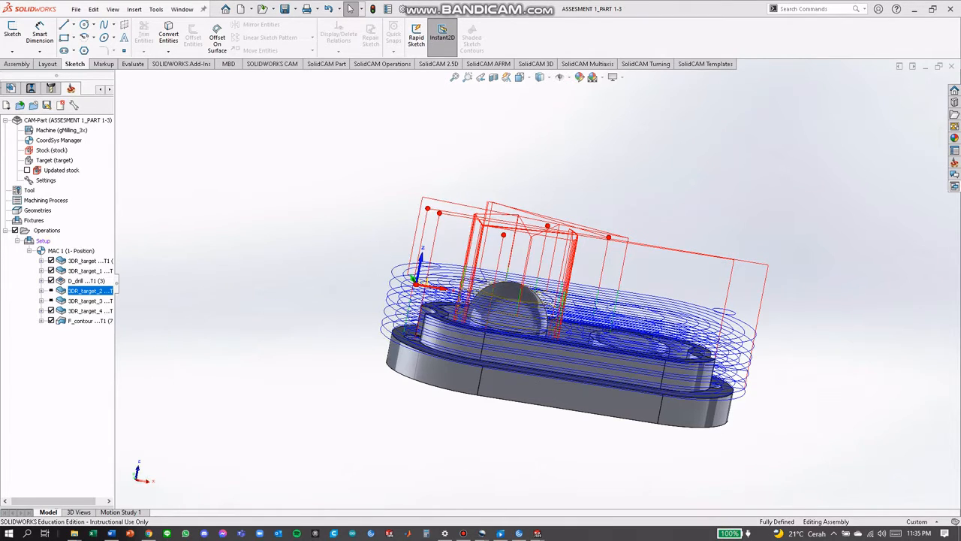
Set the minimum overlap of the 3DR_target_3 operation to 0.1, and save and close it
right_click(84, 301)
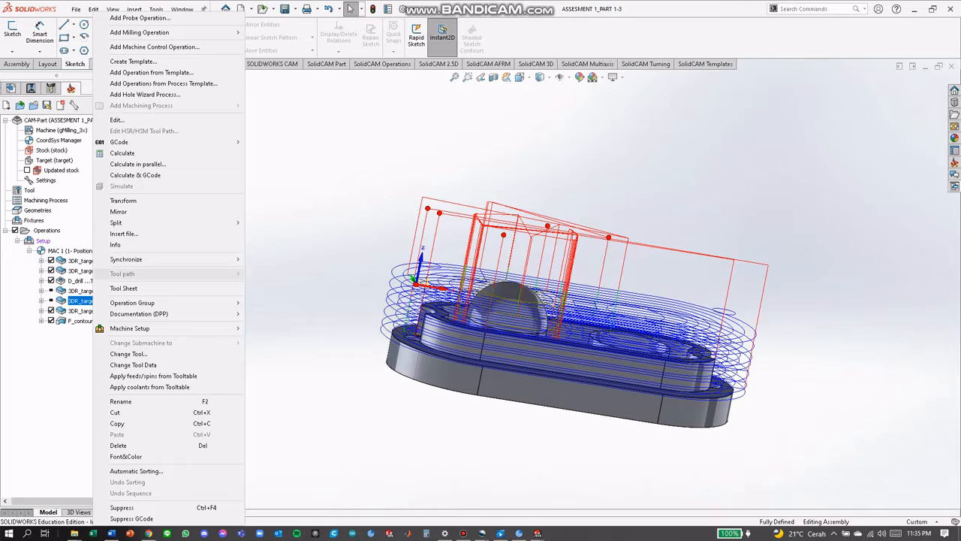
mouse_move(151, 222)
click(121, 120)
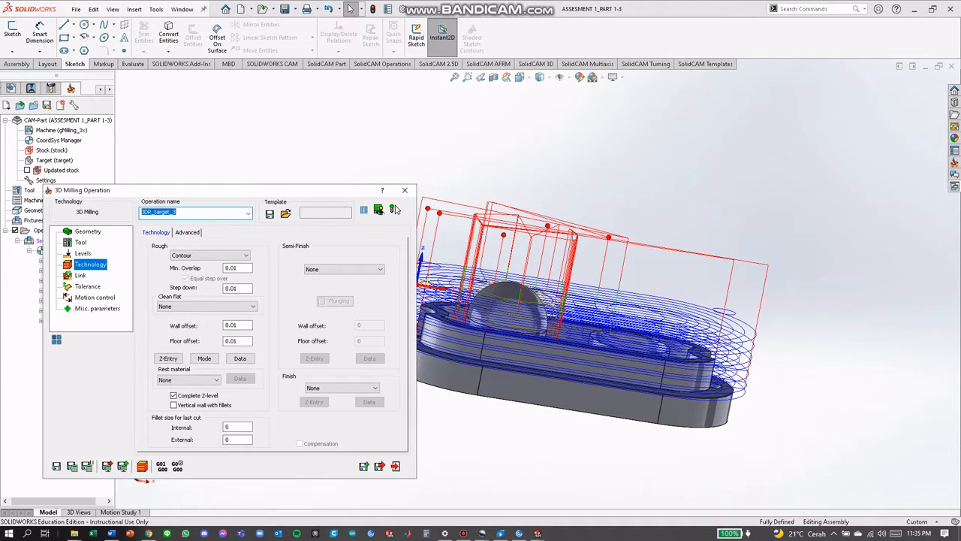
click(234, 268)
key(BackSpace)
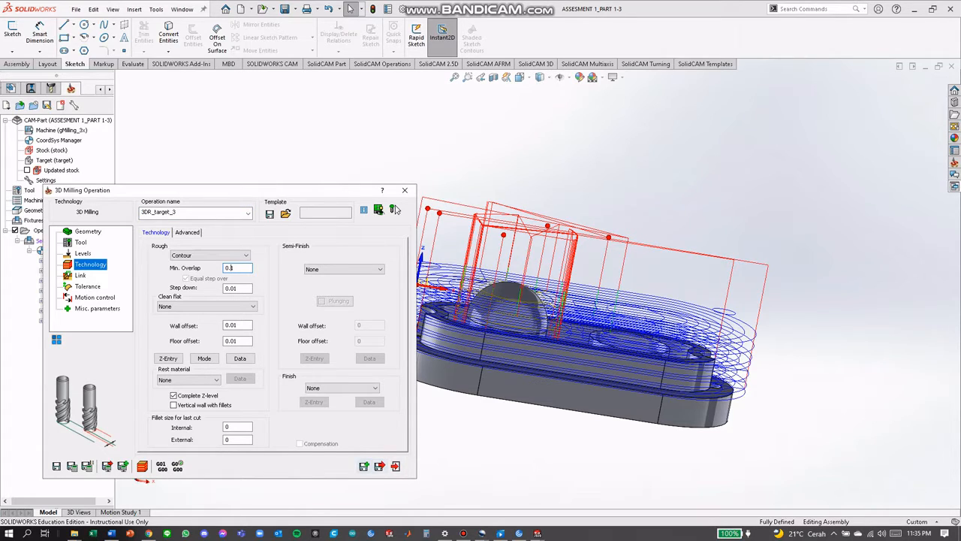
click(380, 465)
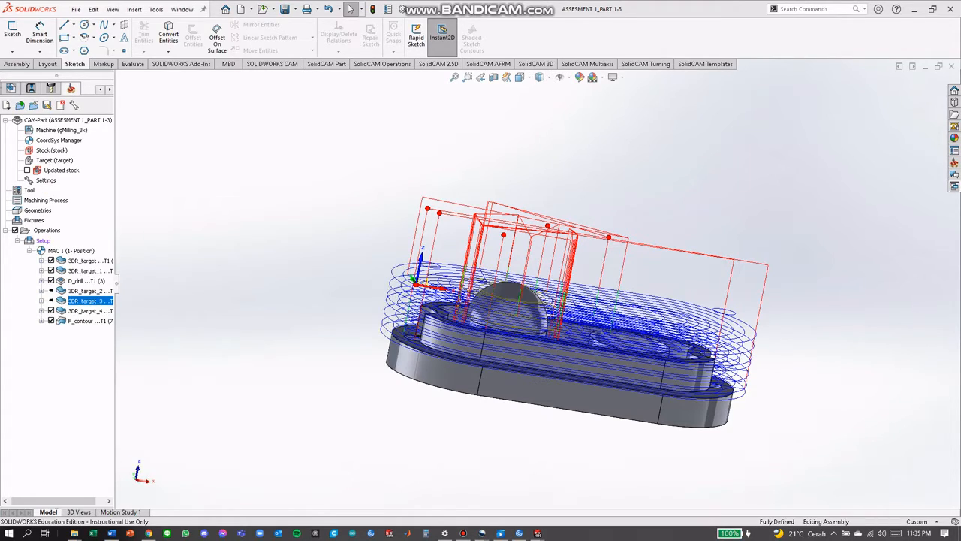
Try to calculate the tool path of the 3DR_target_2 operation on its own
right_click(77, 300)
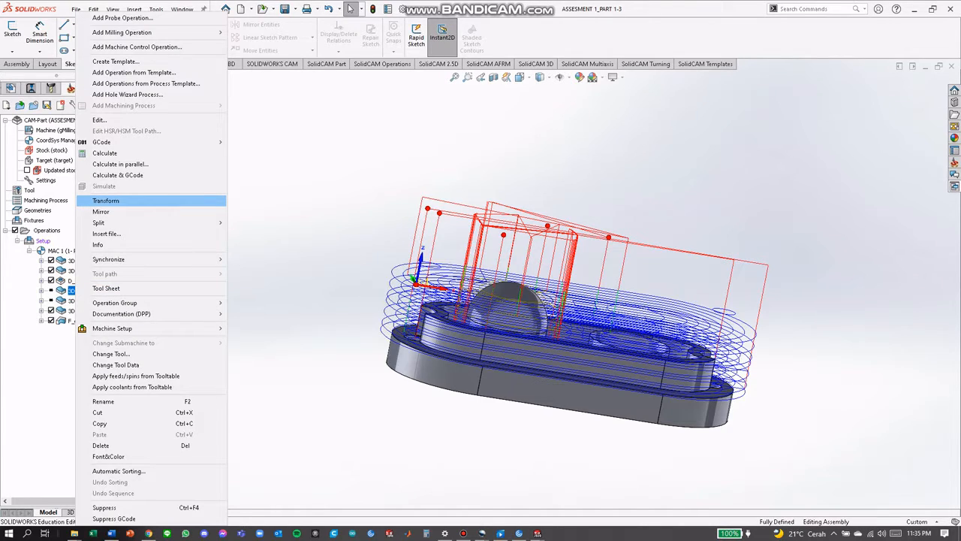
click(105, 152)
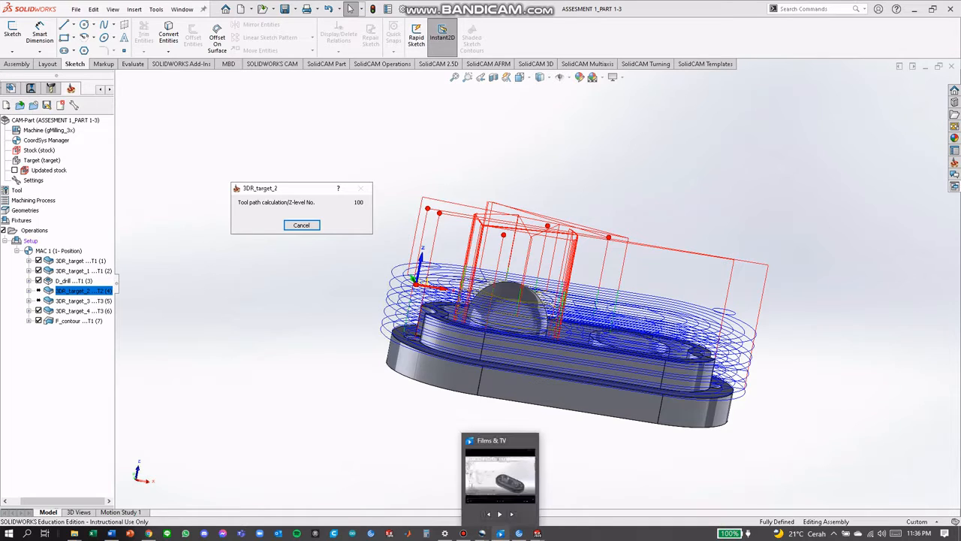
click(463, 533)
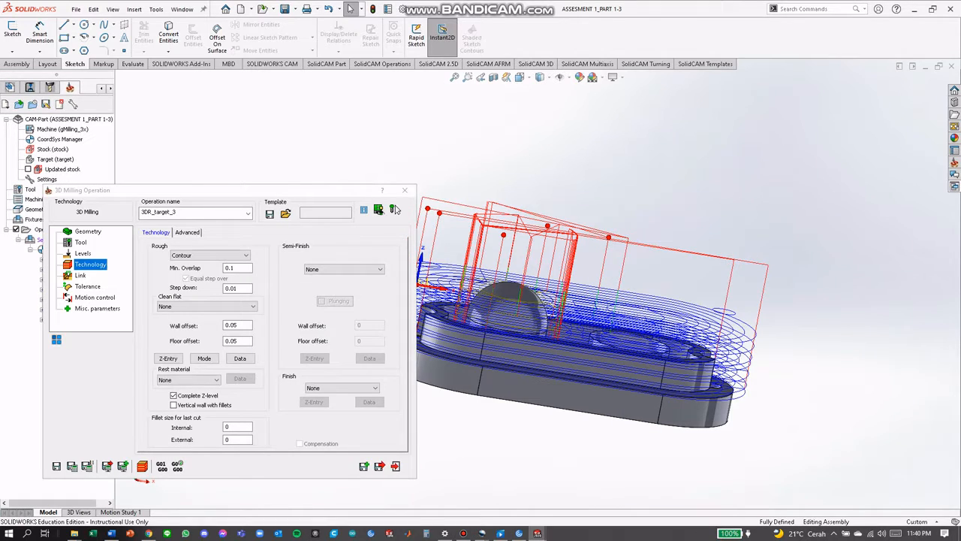
Save and close the 3DR_target_3 and 3DR_target_2 operations, and calculate the 3DR_target_2 tool path
click(380, 467)
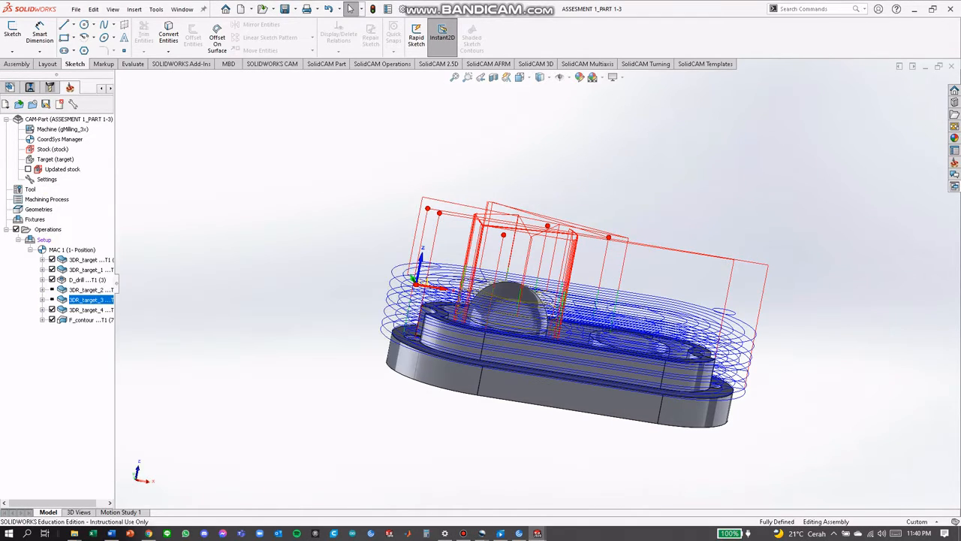
right_click(91, 299)
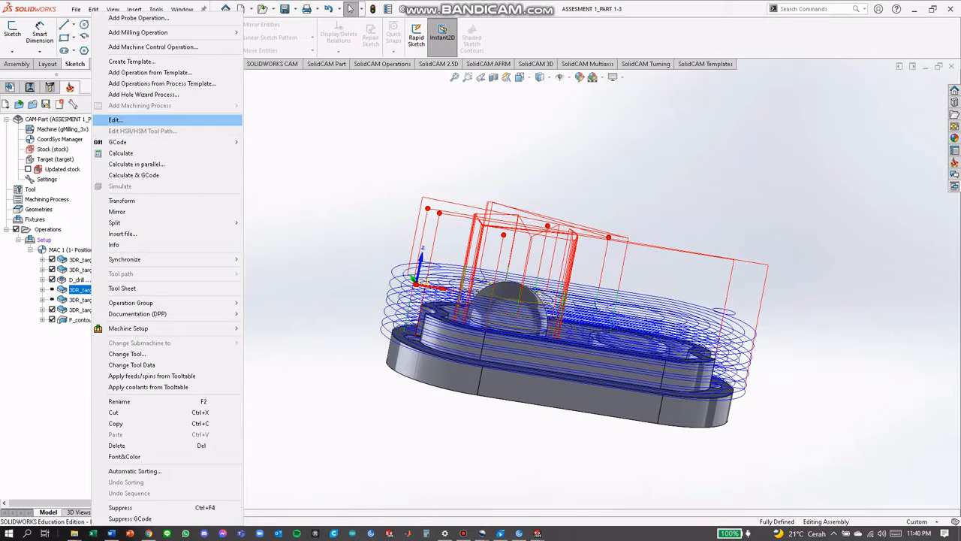
click(117, 120)
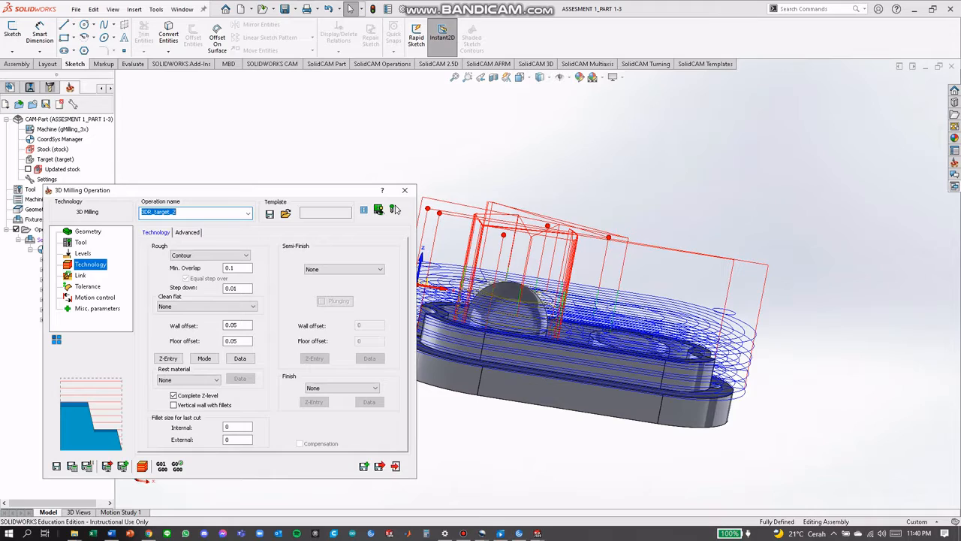
click(241, 325)
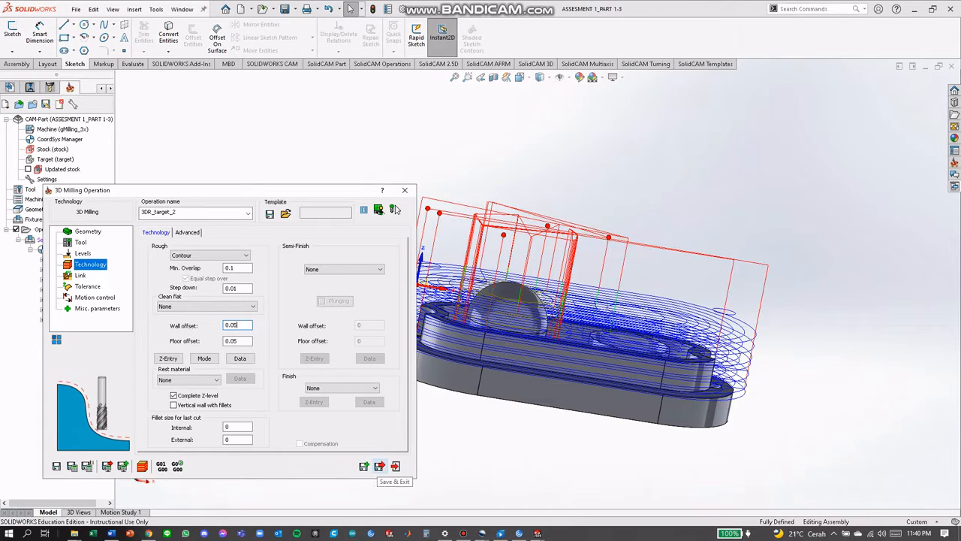
click(393, 464)
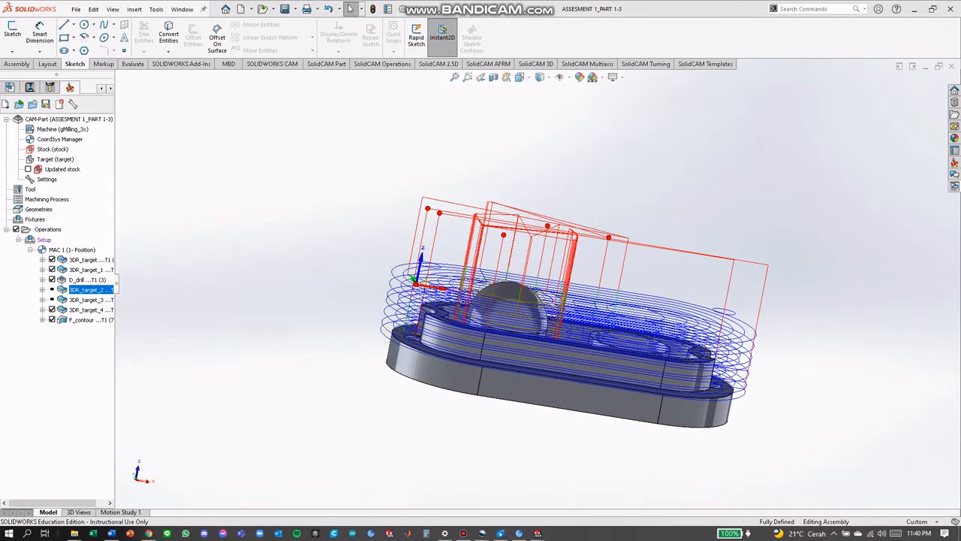
right_click(83, 290)
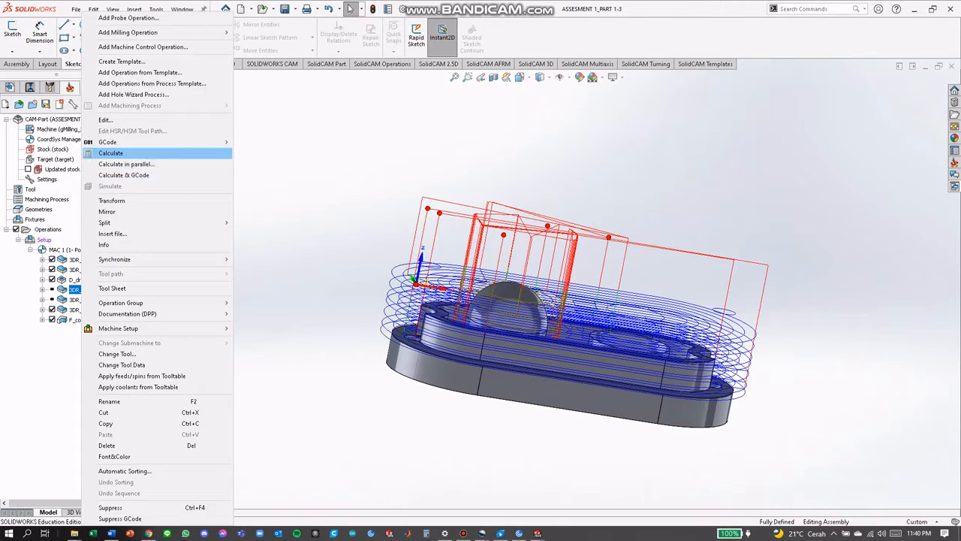
click(111, 152)
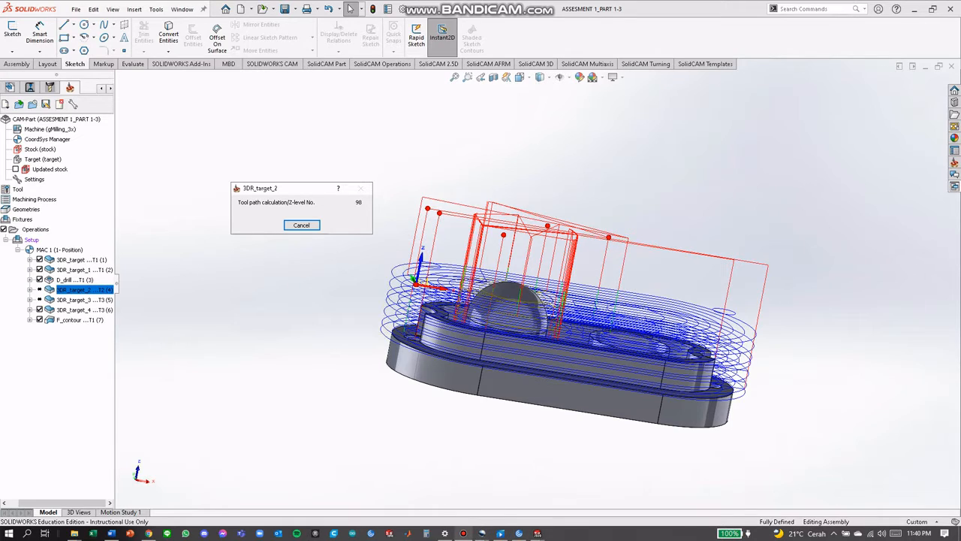
click(463, 533)
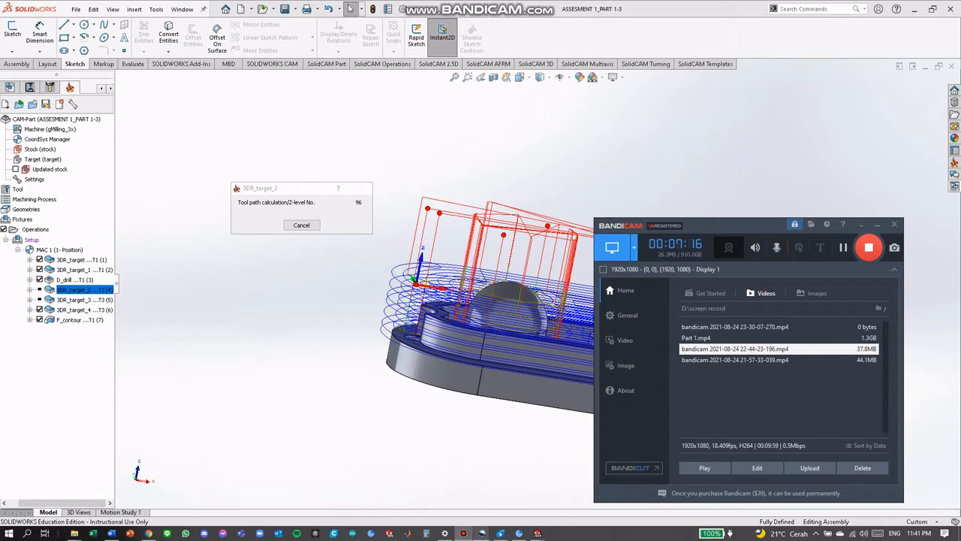
mouse_move(482, 533)
click(524, 491)
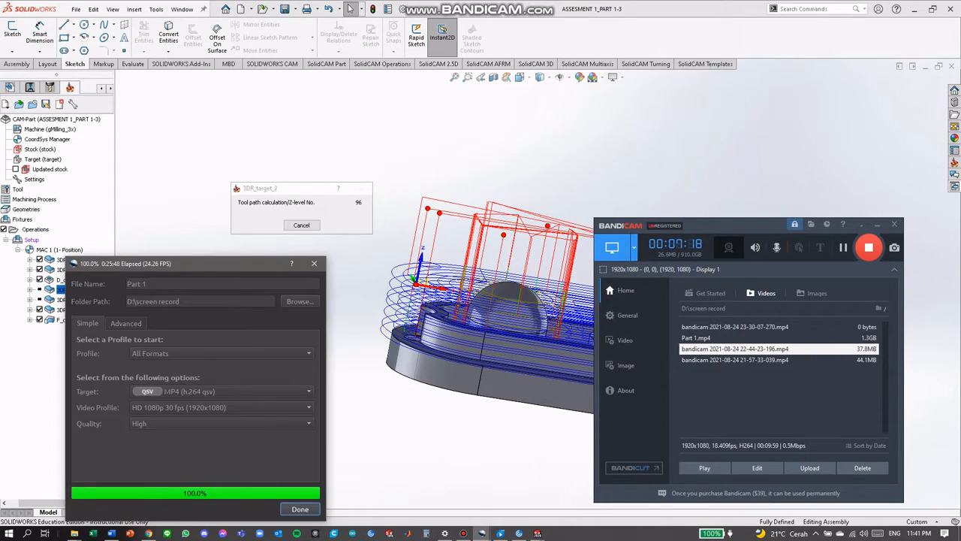
click(300, 508)
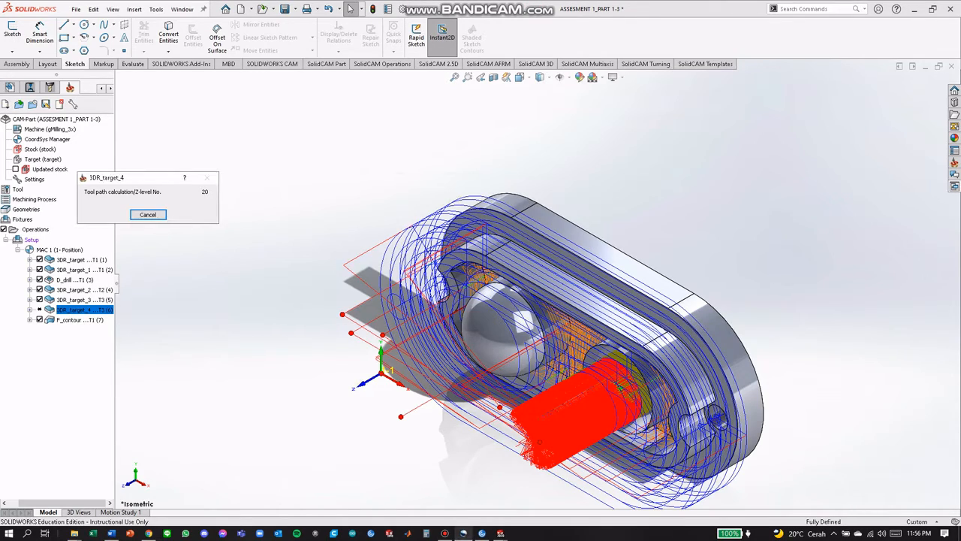
mouse_move(445, 534)
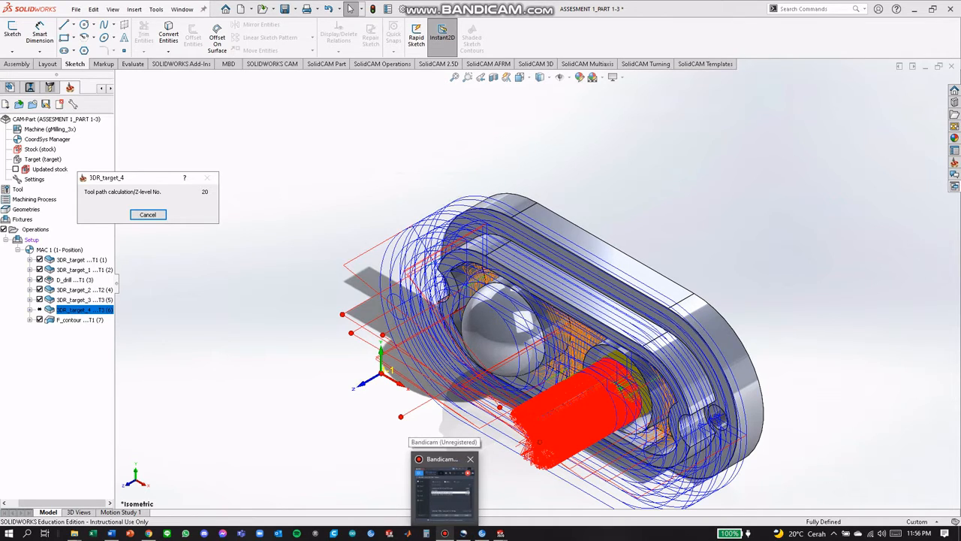
mouse_move(443, 487)
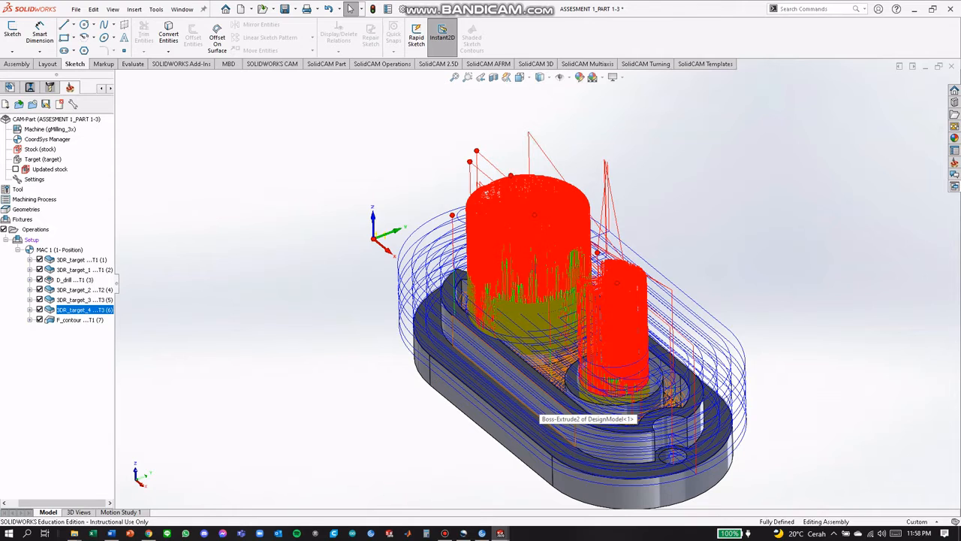
Set the tool side of the F_contour profile operation to Right, and save and close it
middle_drag(534, 406, 613, 397)
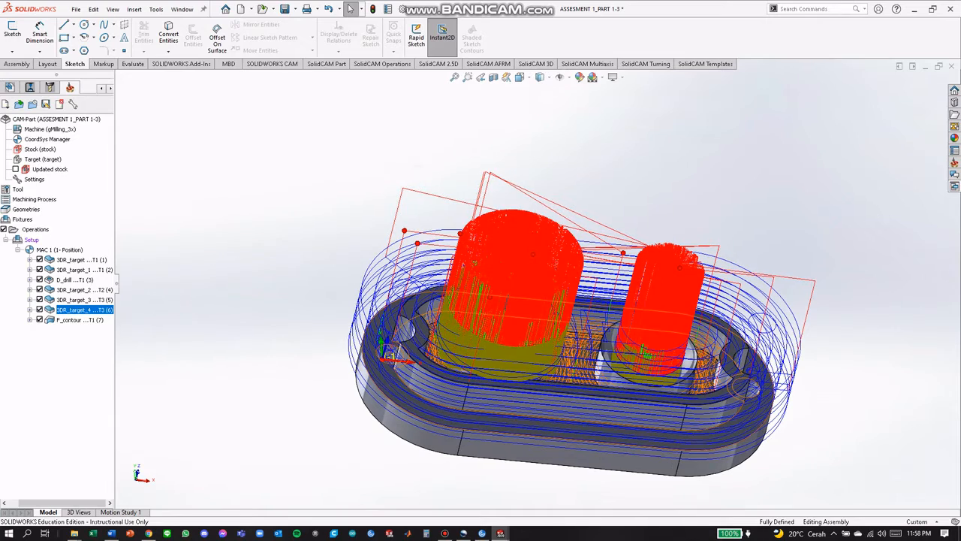
right_click(69, 320)
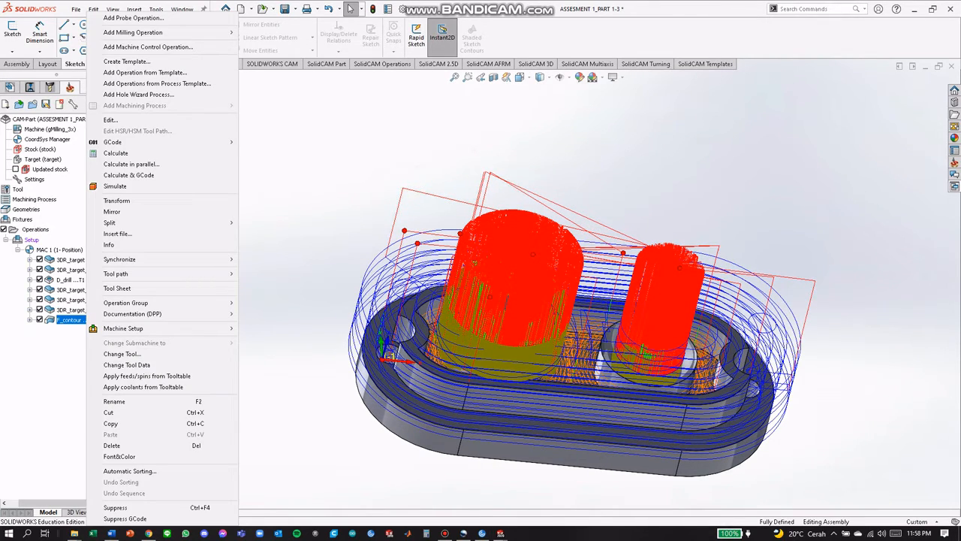
key(Escape)
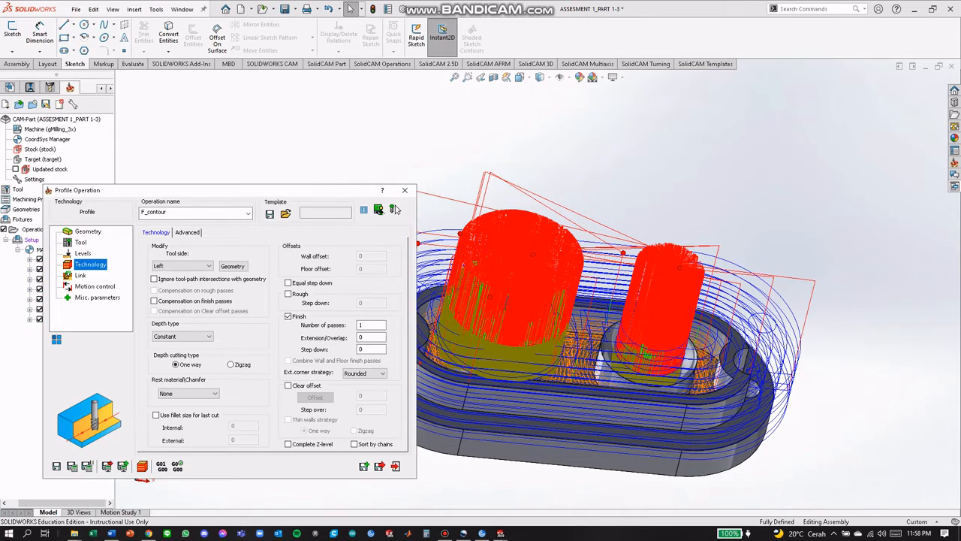
click(184, 266)
click(161, 275)
click(396, 209)
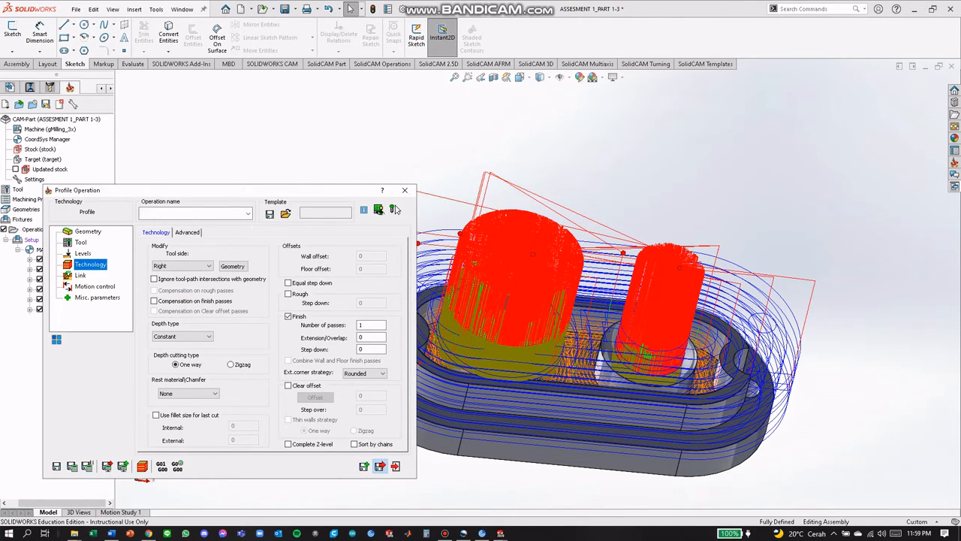
Calculate the F_contour tool path and inspect it around the part's outer edge
right_click(73, 319)
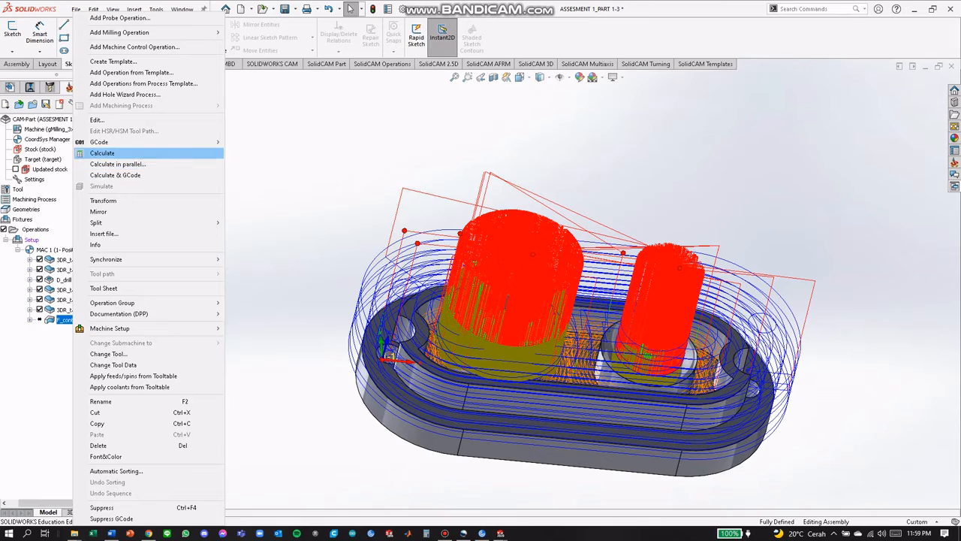
click(103, 152)
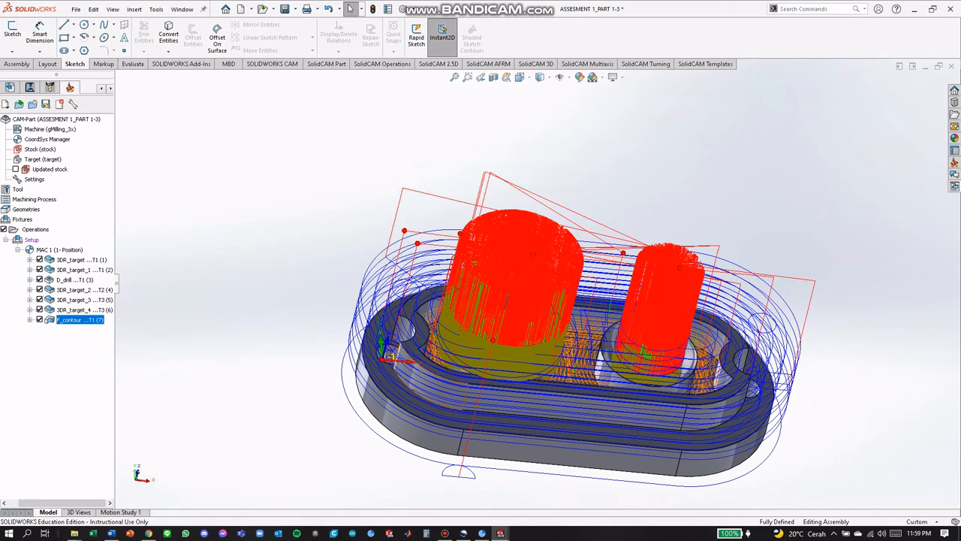
middle_drag(486, 279, 452, 248)
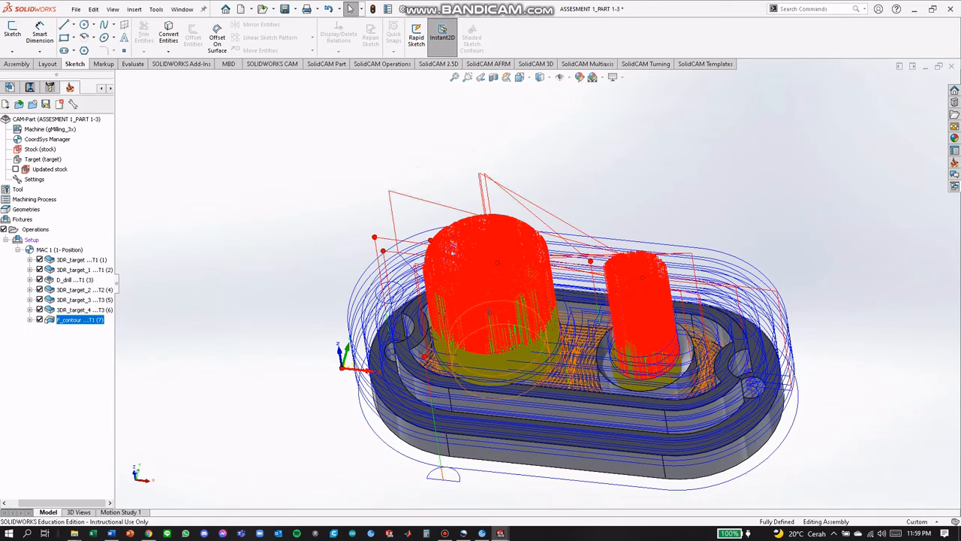
mouse_move(500, 533)
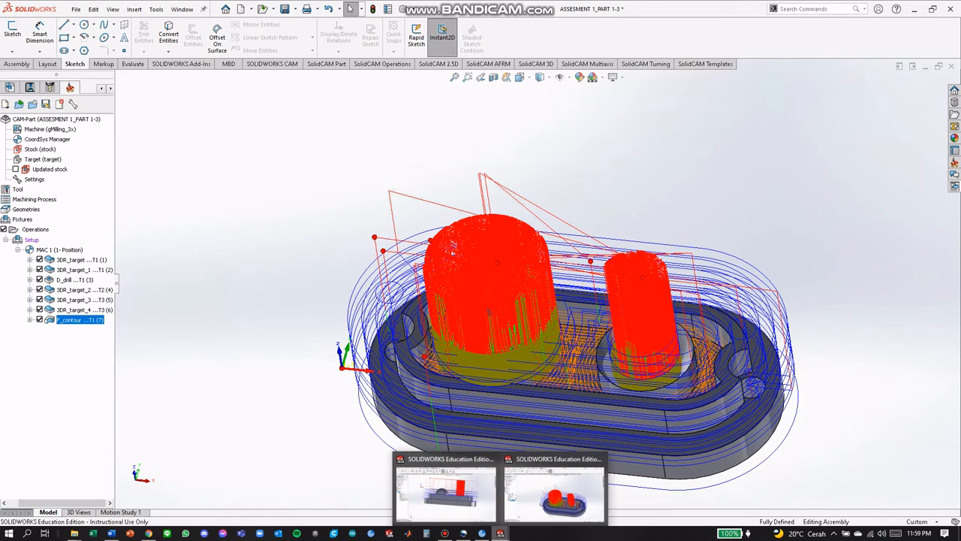
mouse_move(445, 533)
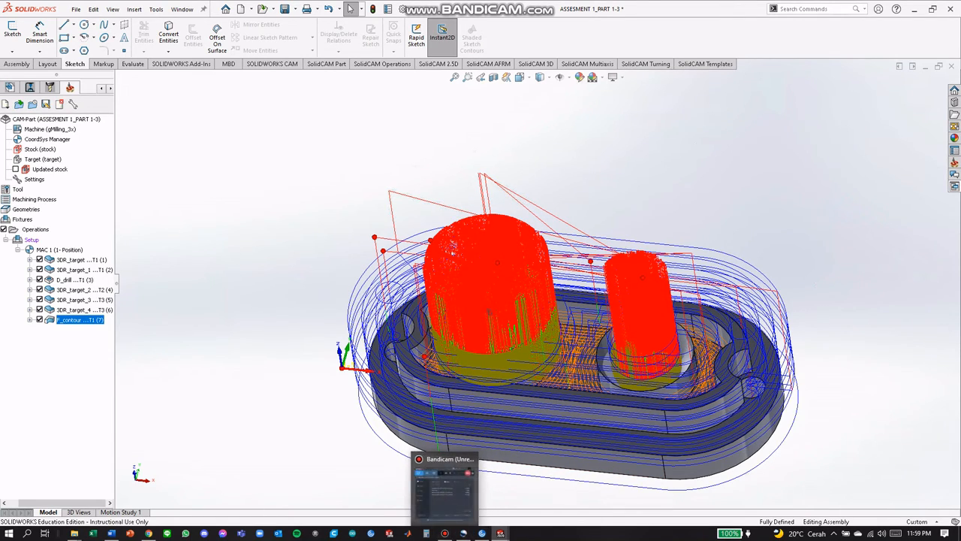